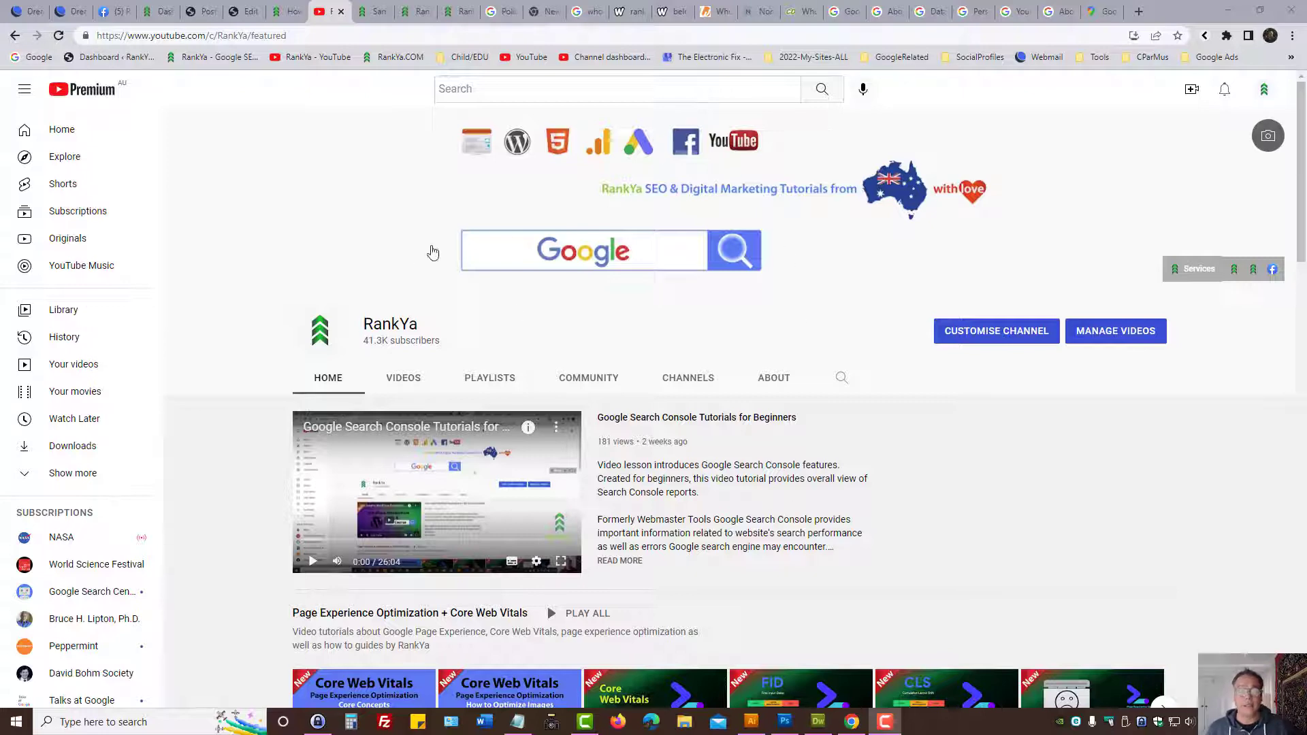
Bring up the RankYa website tab and highlight rankya.com in the address bar
{"action": "left_click", "coordinate": [416, 11]}
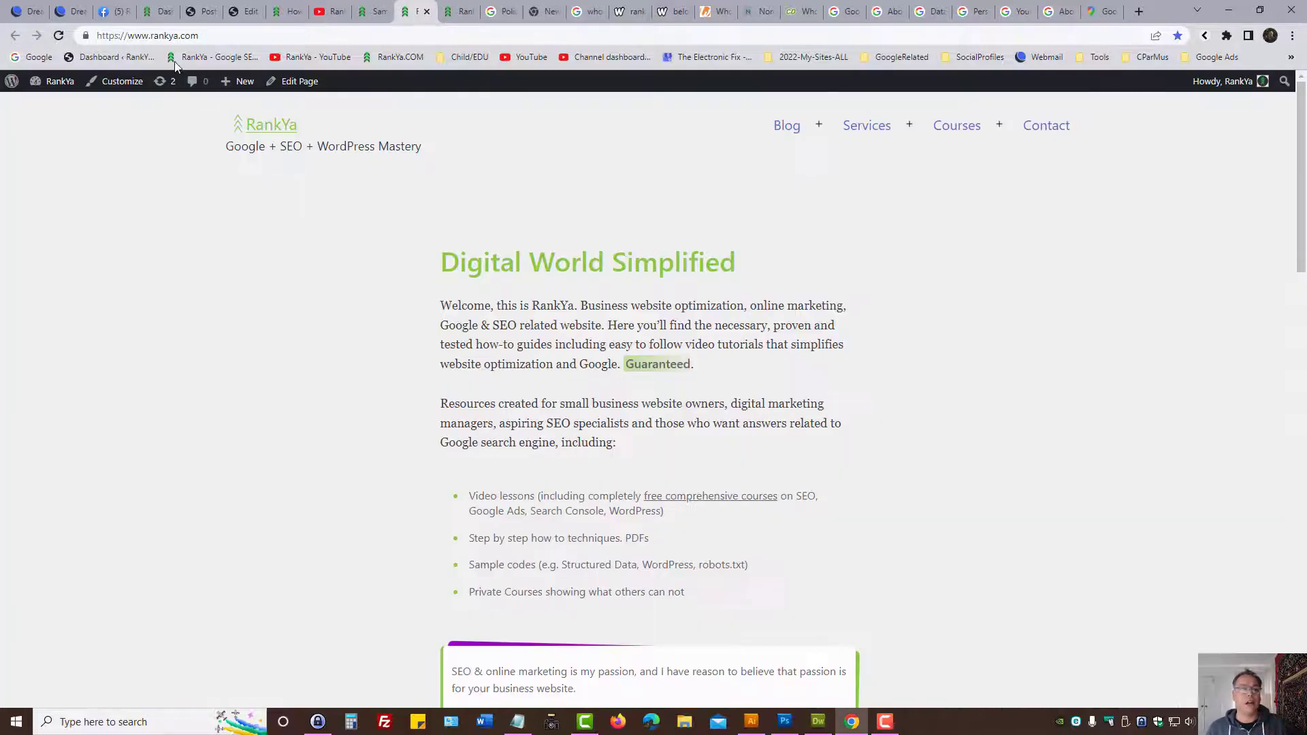
{"action": "left_click_drag", "start_coordinate": [151, 37], "coordinate": [201, 36]}
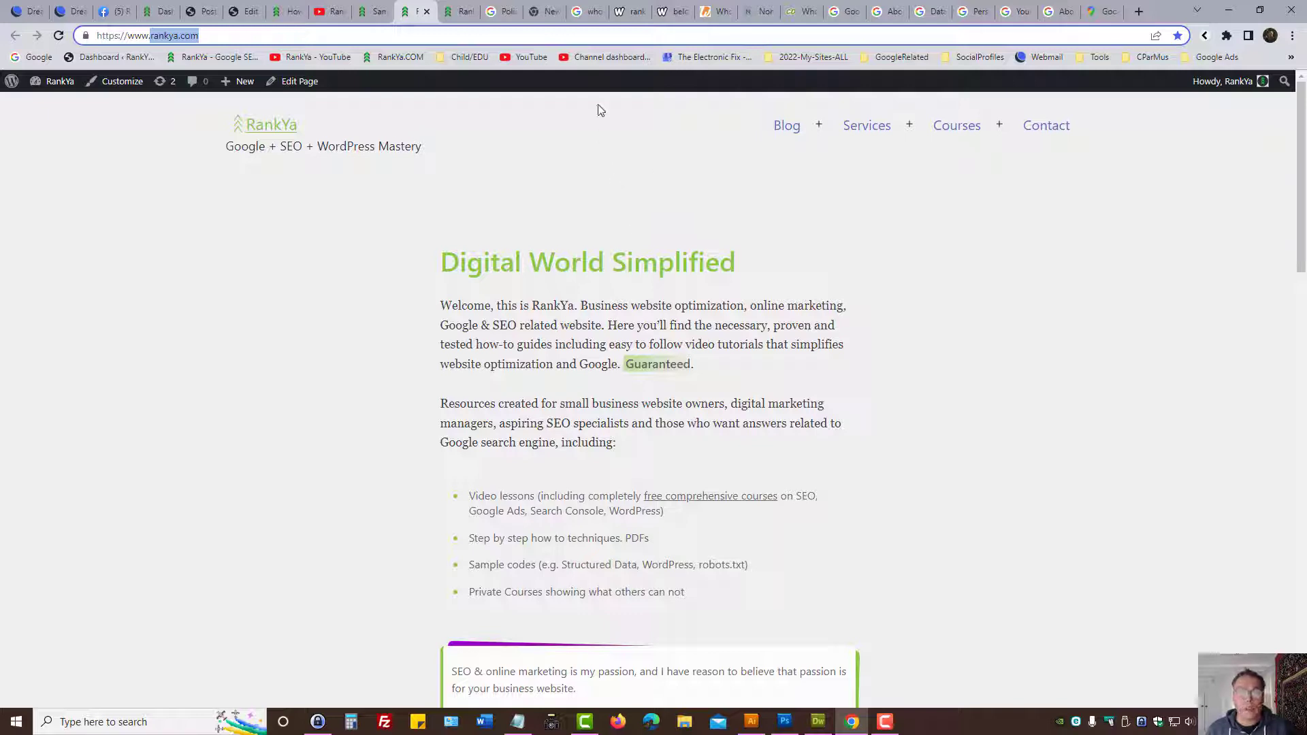
On the Google 'whois' results, highlight the search term and the paid ad listings
{"action": "left_click", "coordinate": [584, 12]}
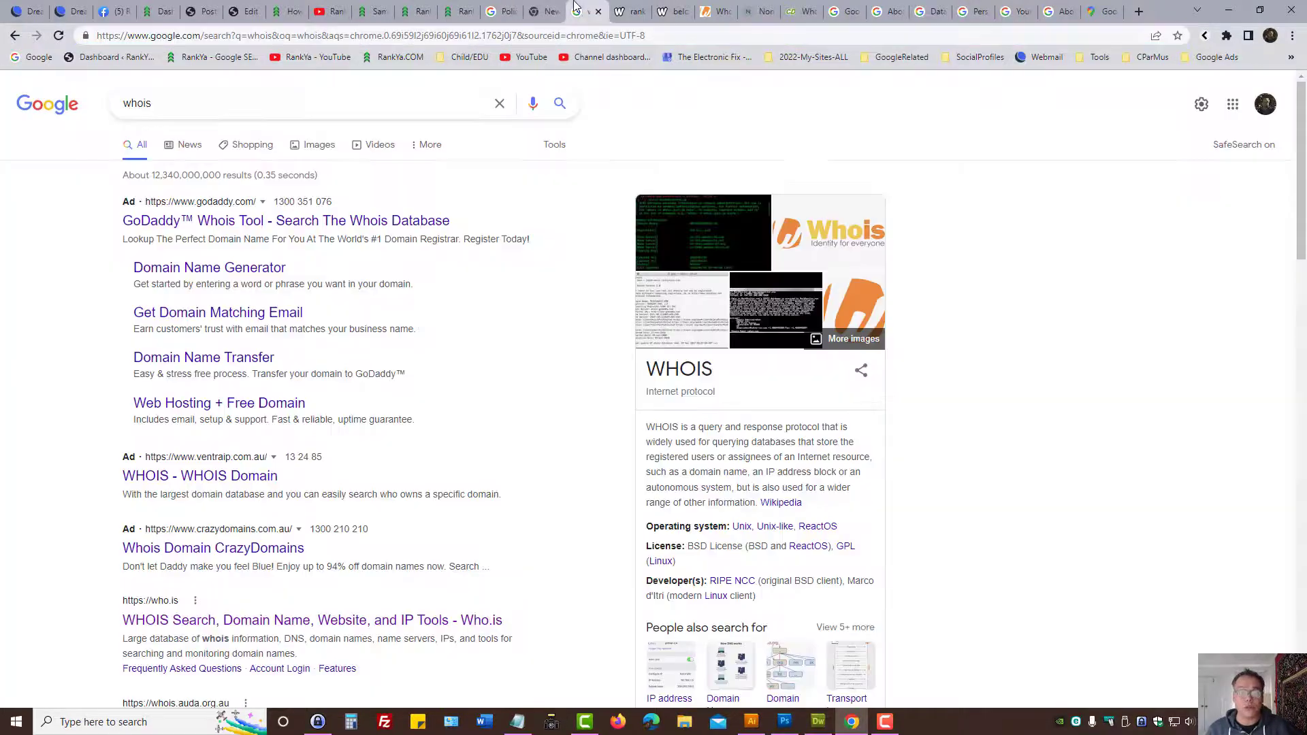
{"action": "double_click", "coordinate": [151, 104]}
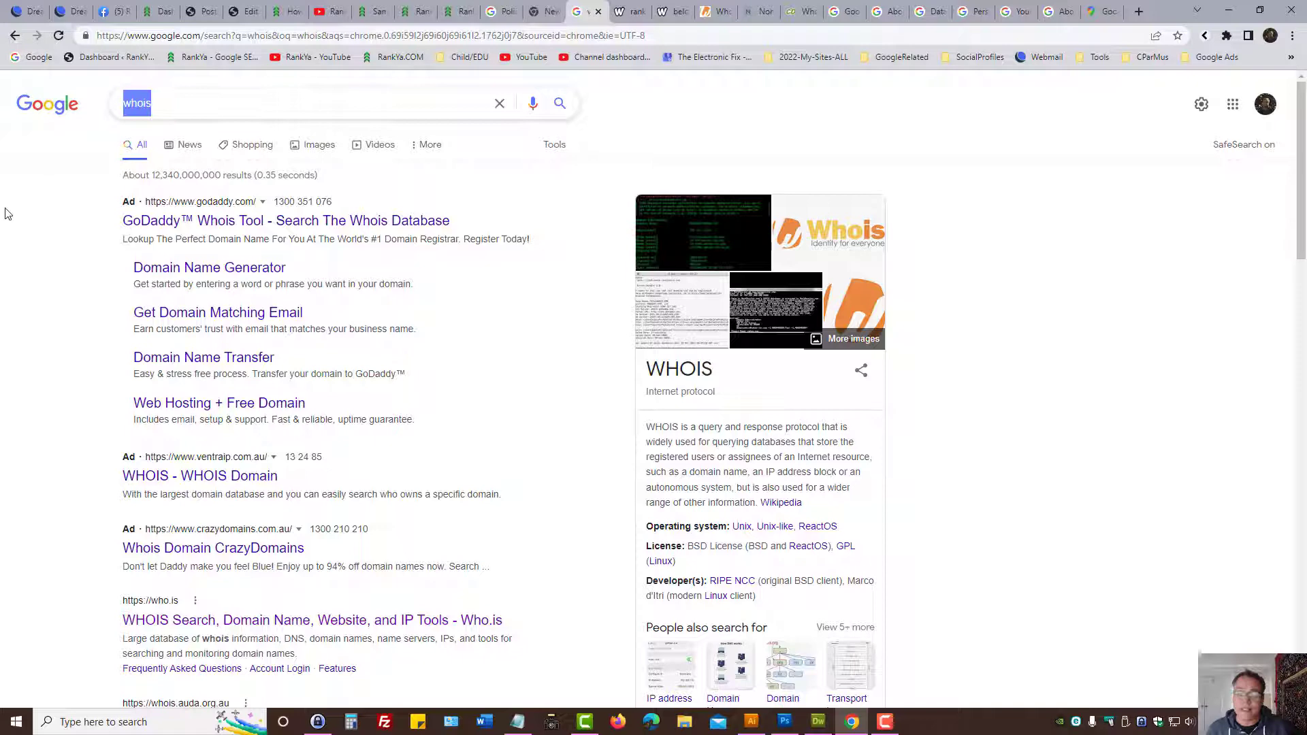
{"action": "scroll", "coordinate": [44, 367], "scroll_direction": "down", "scroll_amount": 2}
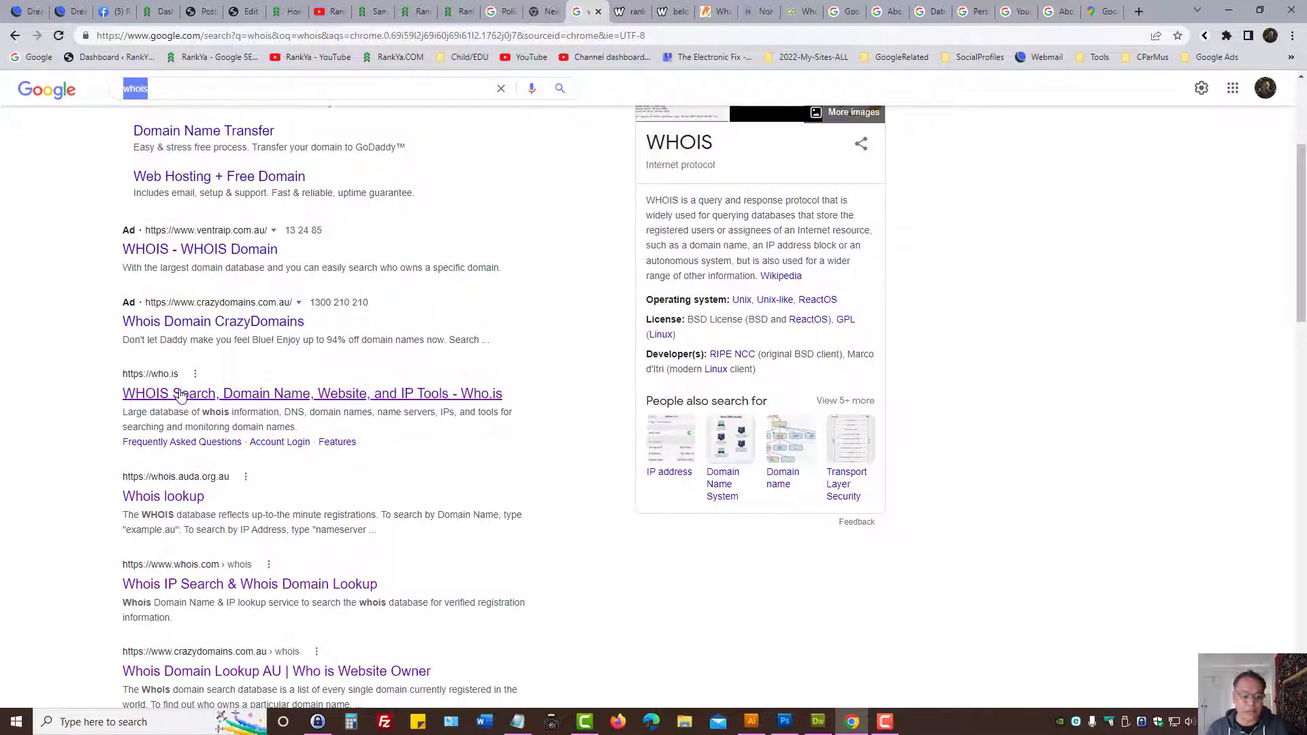
{"action": "scroll", "coordinate": [488, 459], "scroll_direction": "up", "scroll_amount": 2}
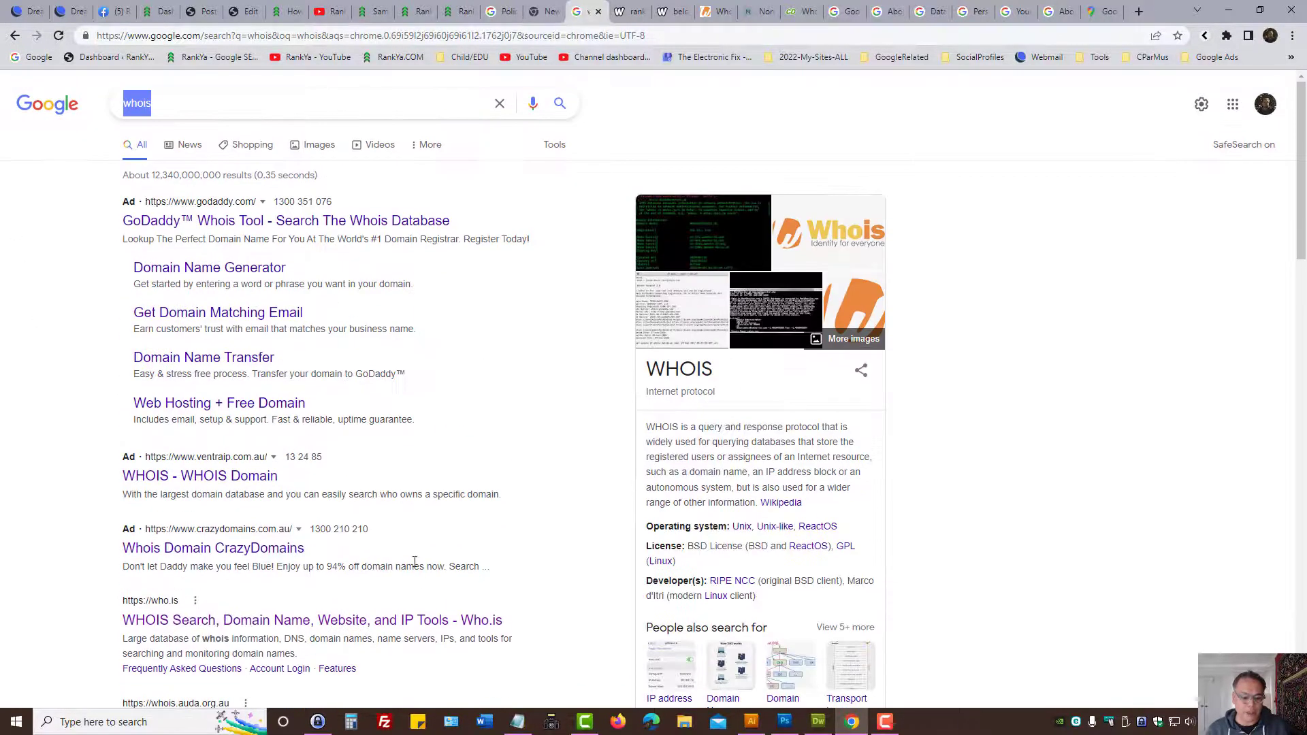
{"action": "left_click_drag", "start_coordinate": [492, 568], "coordinate": [93, 192]}
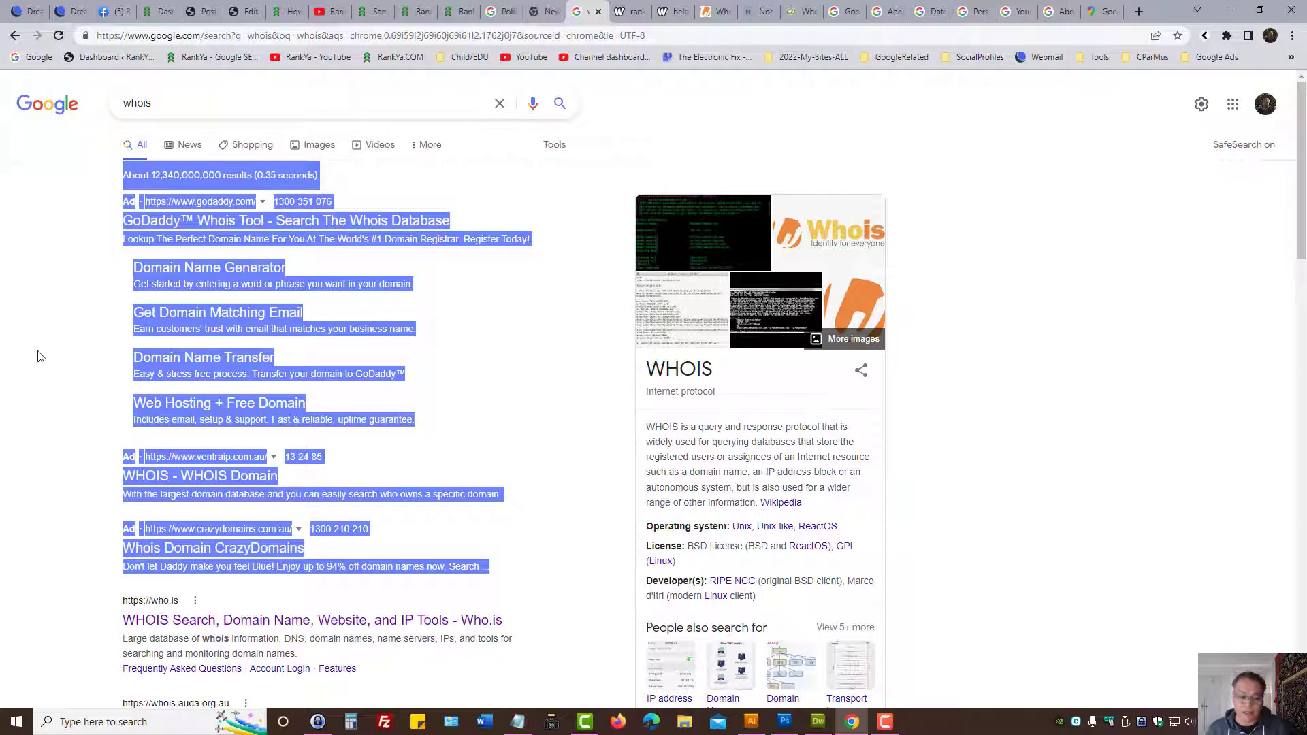
{"action": "scroll", "coordinate": [42, 358], "scroll_direction": "down", "scroll_amount": 2}
{"action": "left_click", "coordinate": [10, 428]}
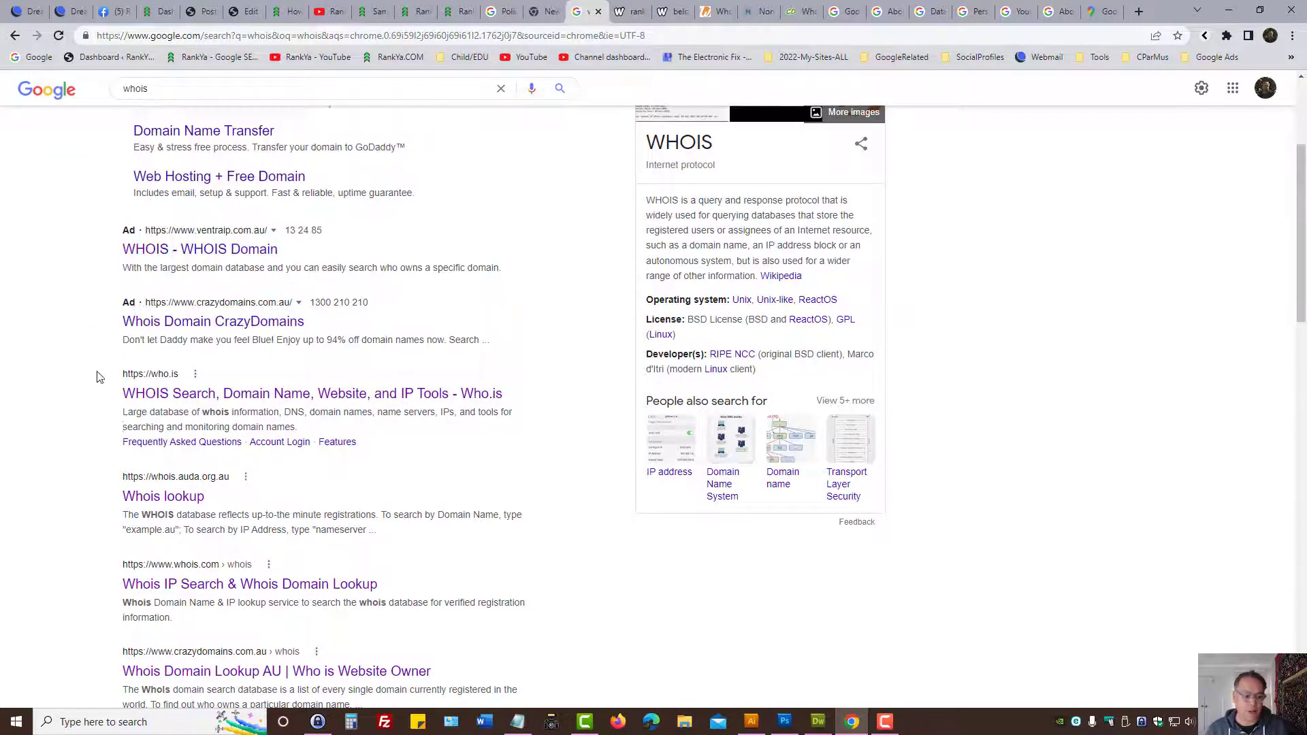
Open the who.is, Whois lookup and Whois IP Search results in background tabs
{"action": "left_click_drag", "start_coordinate": [98, 383], "coordinate": [493, 449]}
{"action": "left_click", "coordinate": [492, 450]}
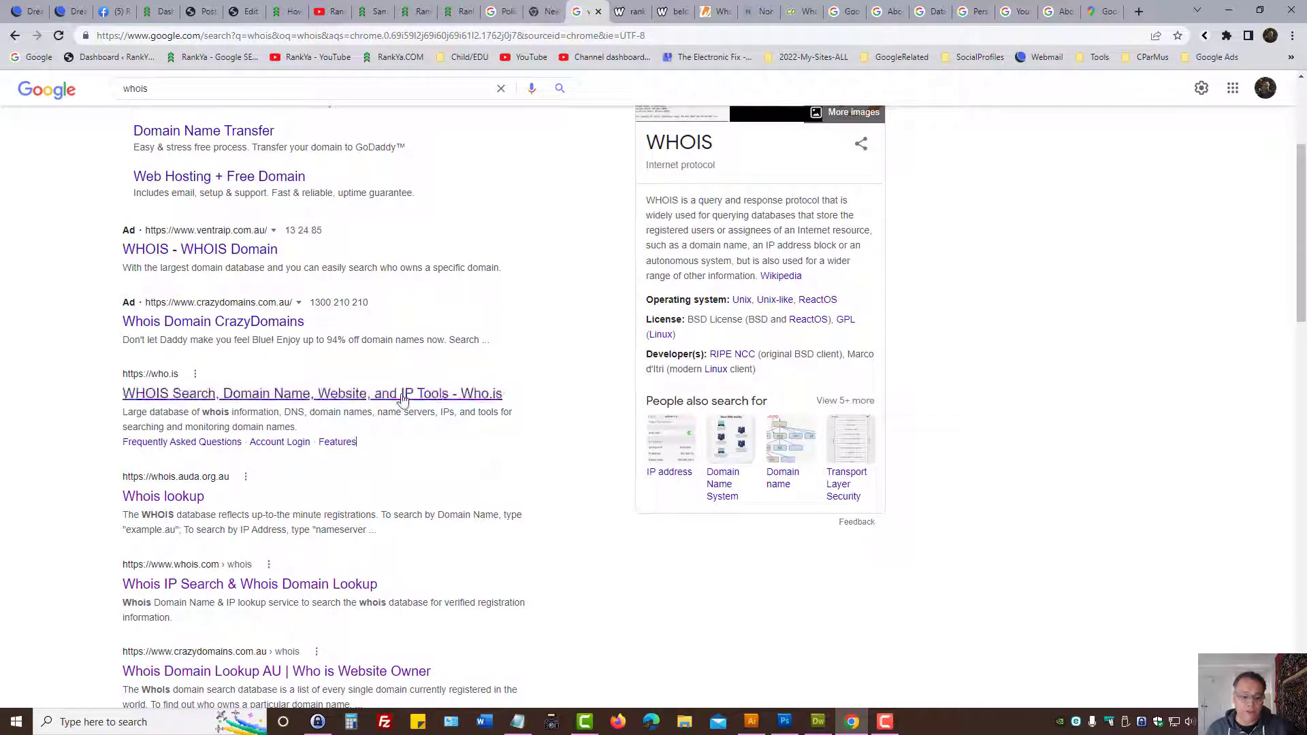
{"action": "left_click", "coordinate": [394, 399], "text": "ctrl"}
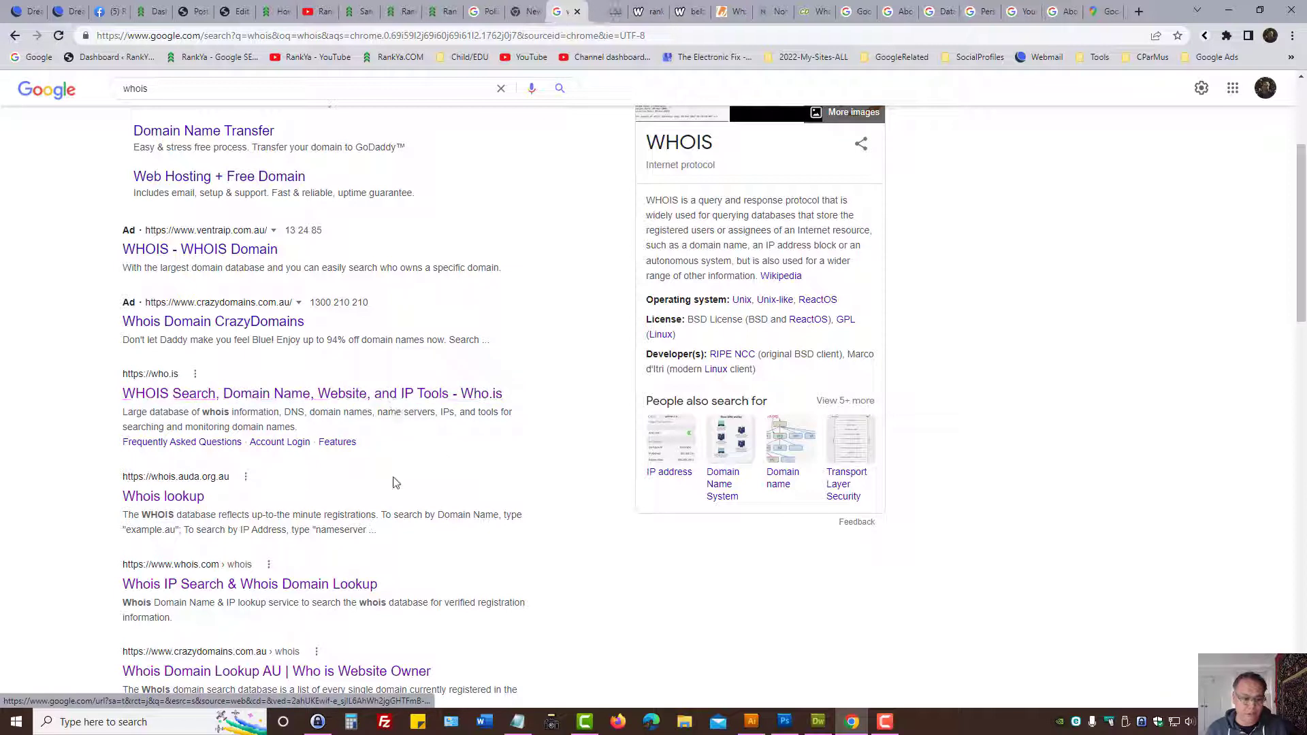
{"action": "left_click", "coordinate": [158, 500], "text": "ctrl"}
{"action": "left_click", "coordinate": [250, 585], "text": "ctrl"}
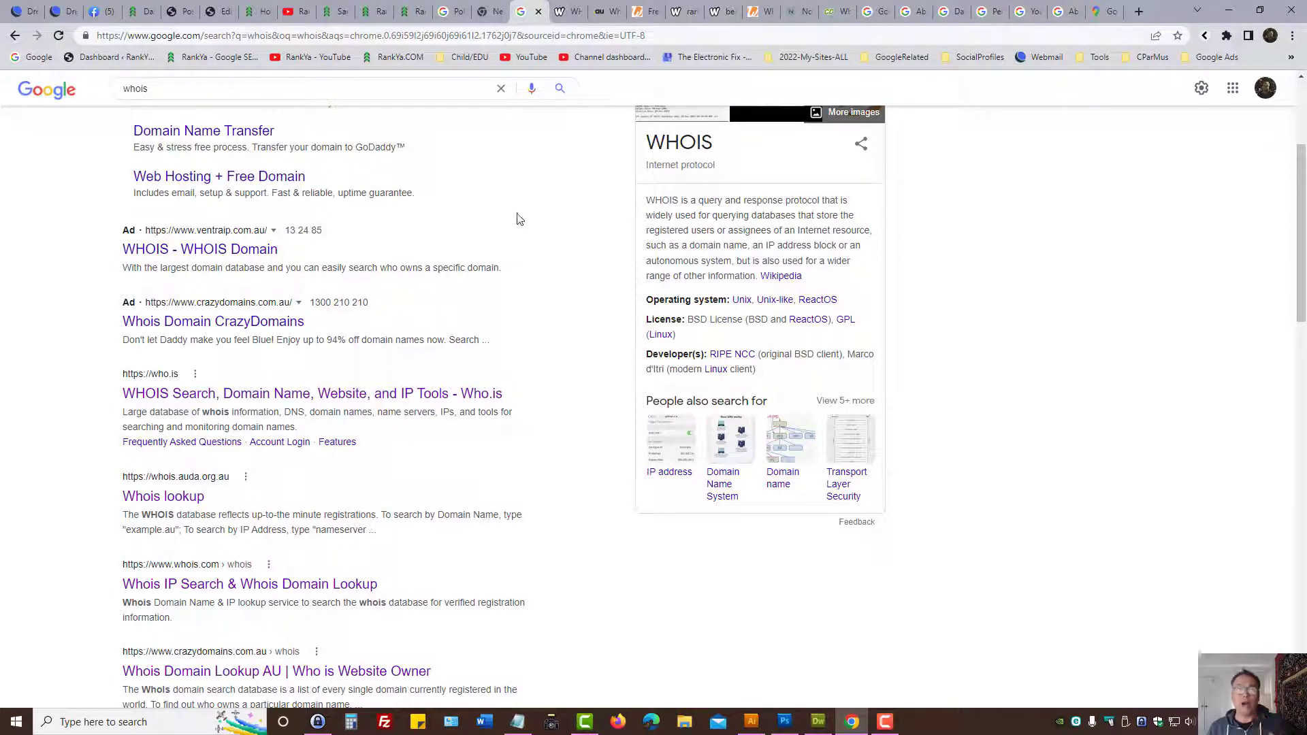
Show the rankya.com.au site and highlight the .au ending of its domain
{"action": "left_click", "coordinate": [410, 10]}
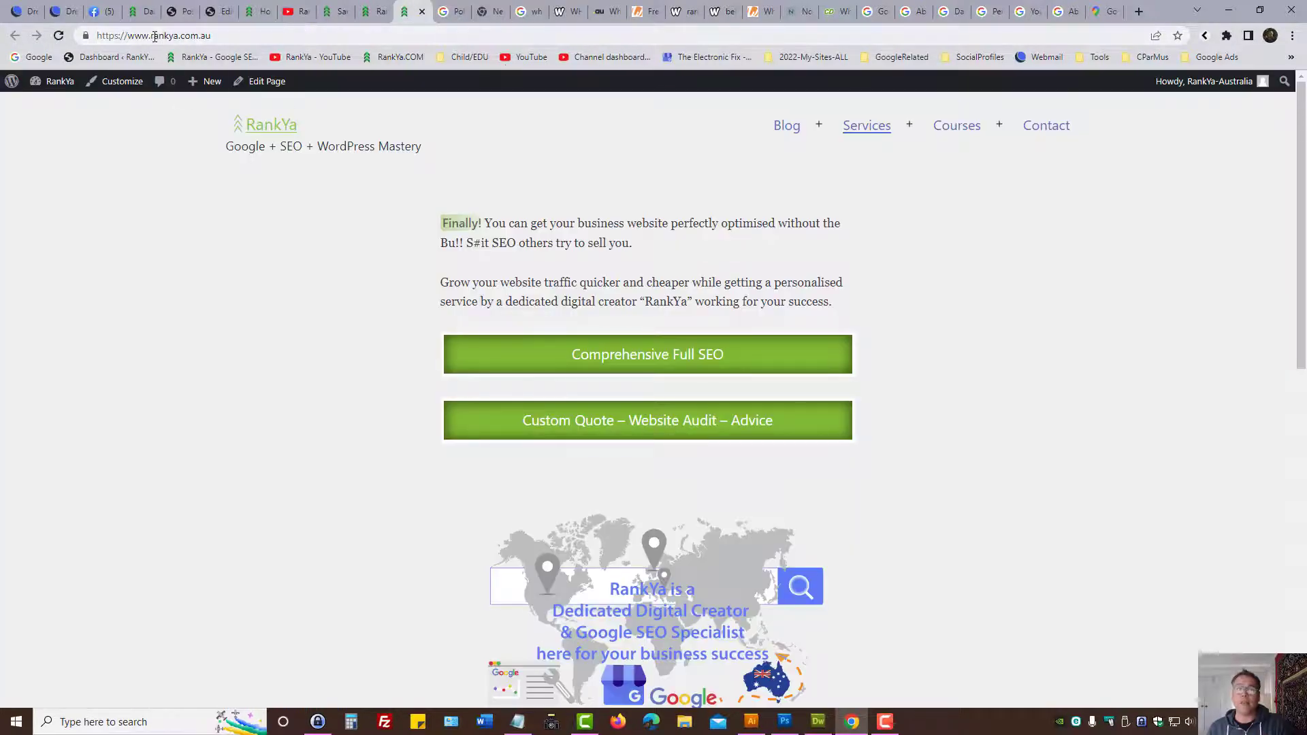
{"action": "left_click_drag", "start_coordinate": [388, 92], "coordinate": [611, 115]}
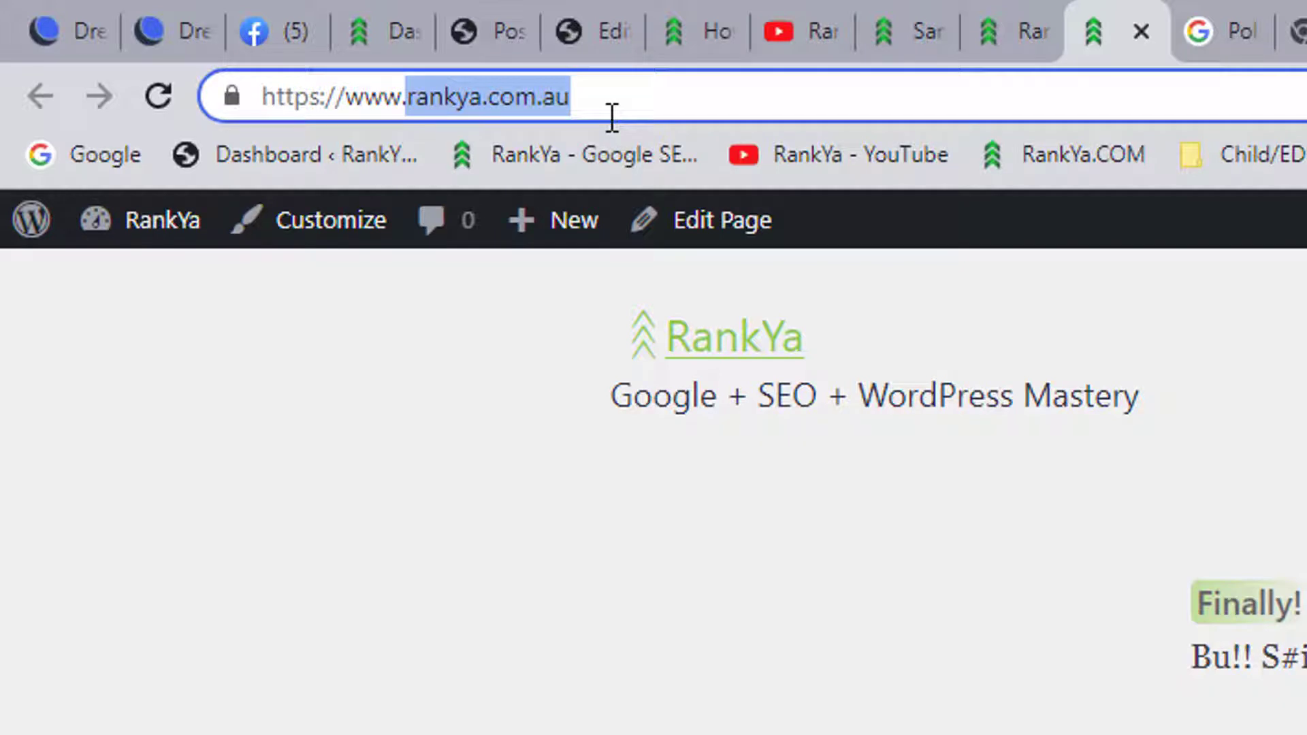
{"action": "left_click", "coordinate": [533, 97]}
{"action": "left_click_drag", "start_coordinate": [542, 99], "coordinate": [682, 92]}
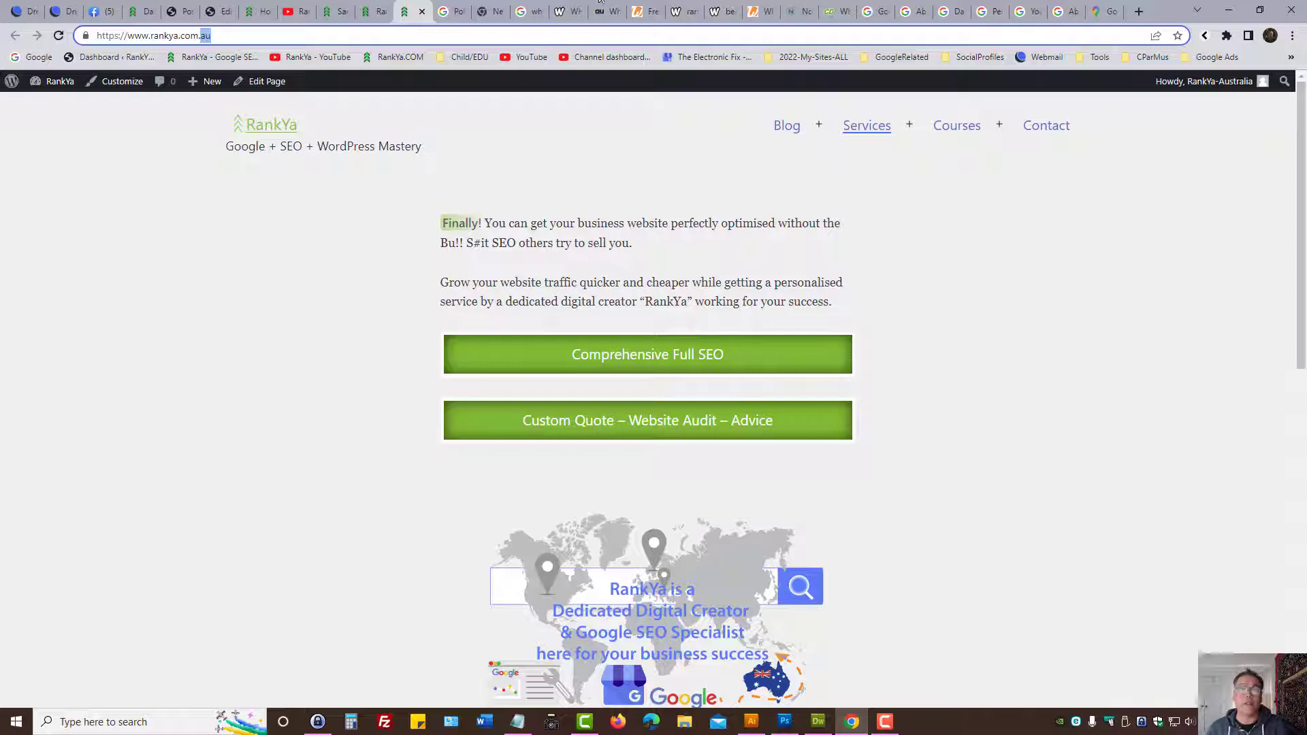
Run a who.is WHOIS lookup for rankya.com using the past-lookup suggestion
{"action": "left_click", "coordinate": [560, 10]}
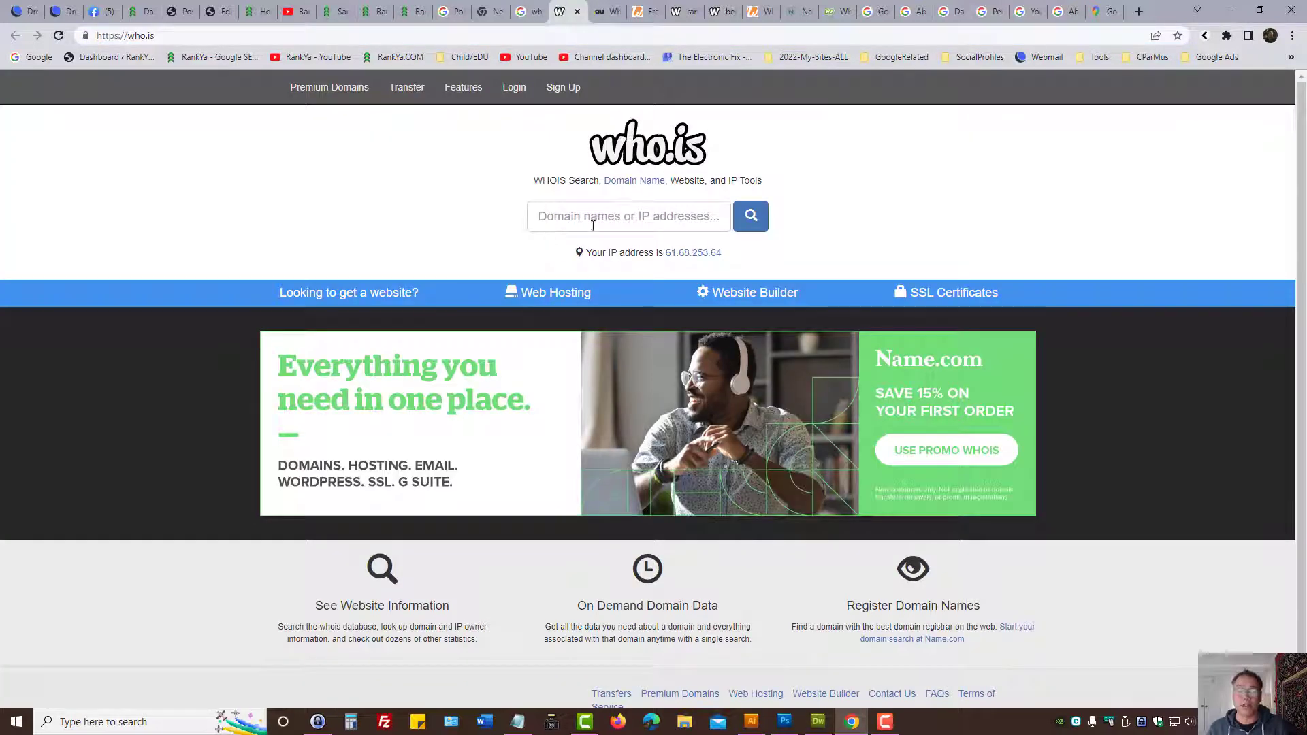
{"action": "left_click", "coordinate": [574, 215]}
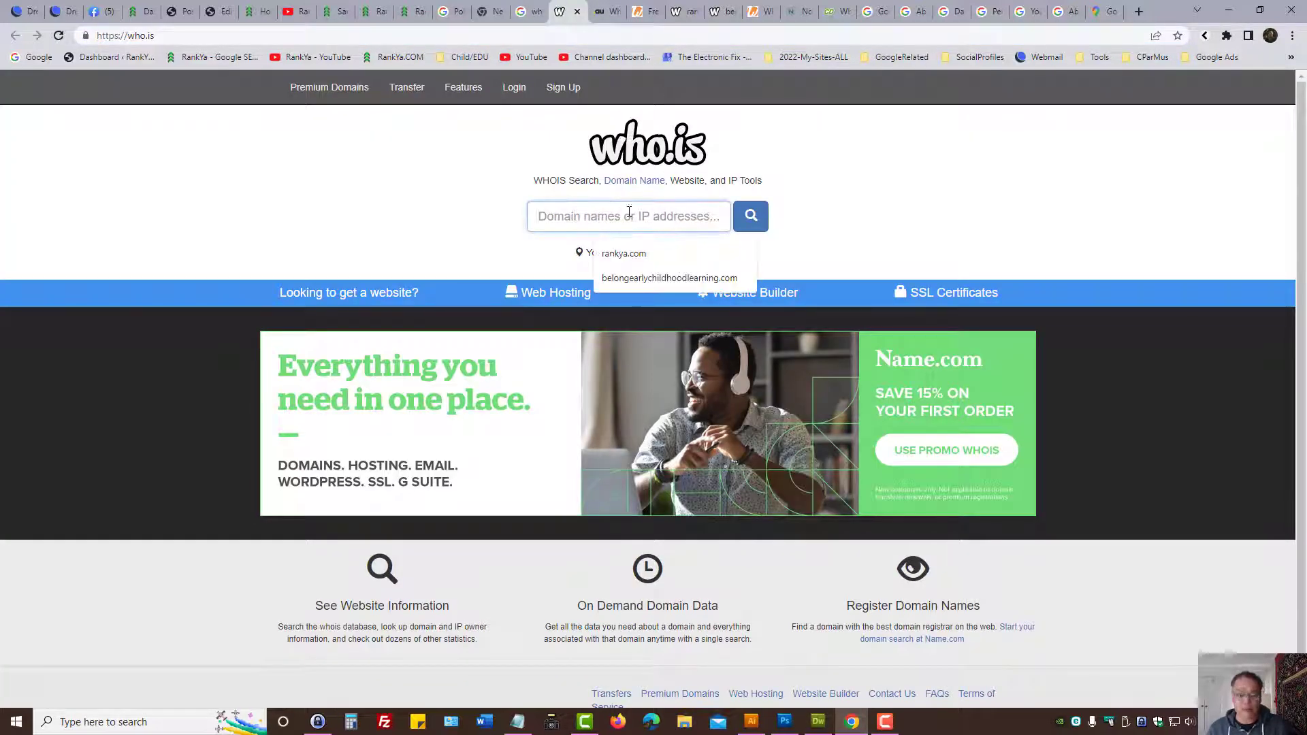
{"action": "key", "text": "Down"}
{"action": "key", "text": "Return"}
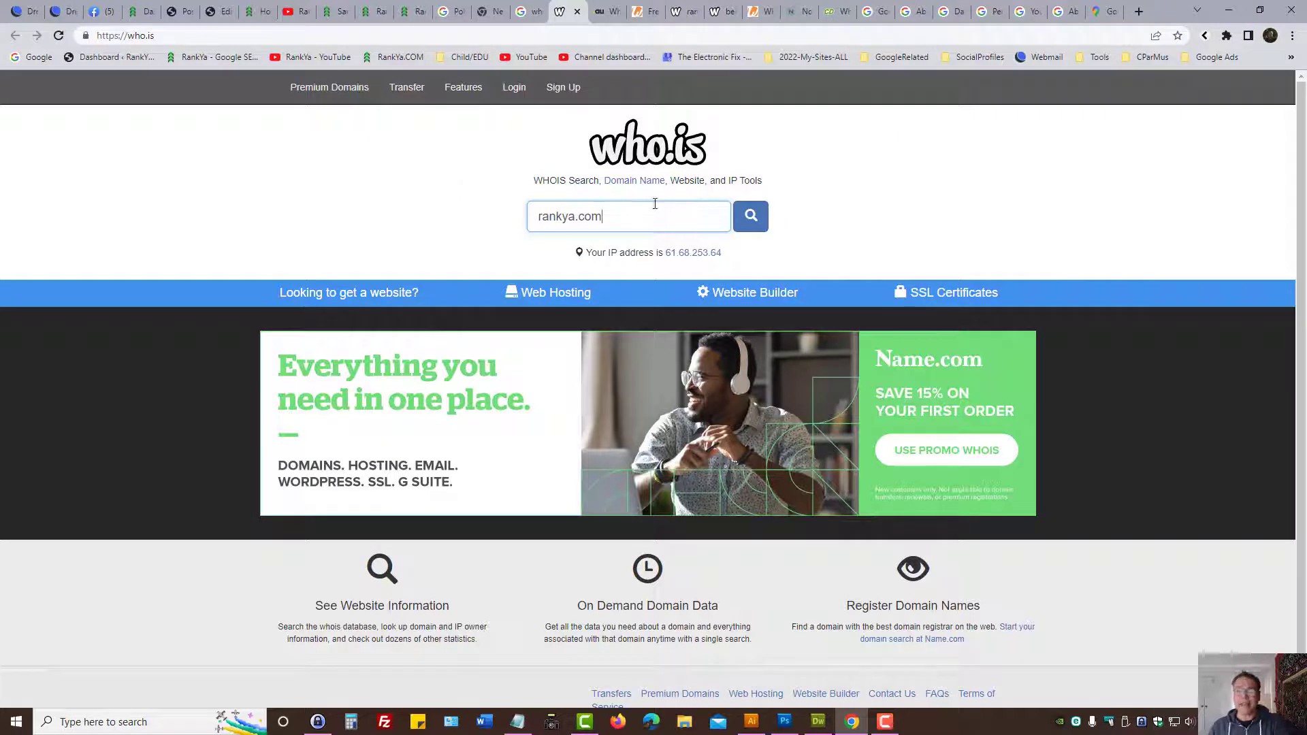
{"action": "left_click_drag", "start_coordinate": [654, 203], "coordinate": [392, 219]}
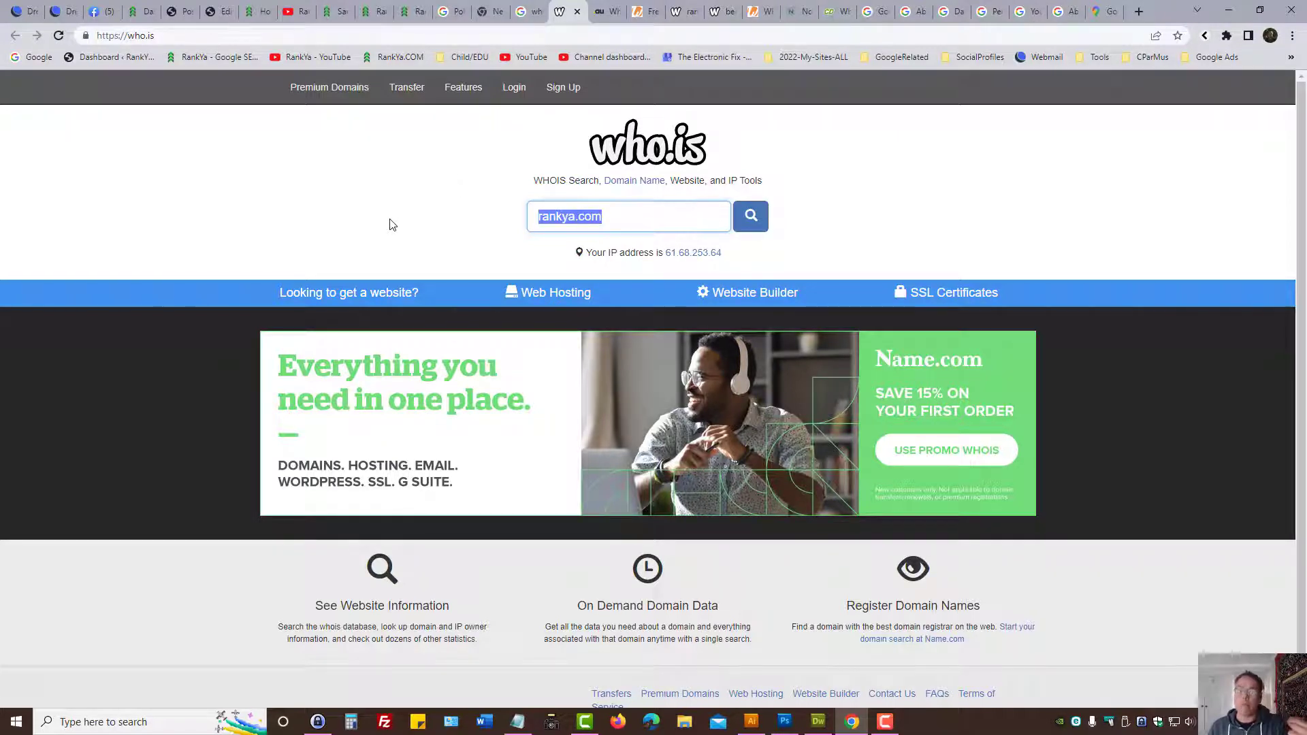
{"action": "left_click", "coordinate": [751, 216]}
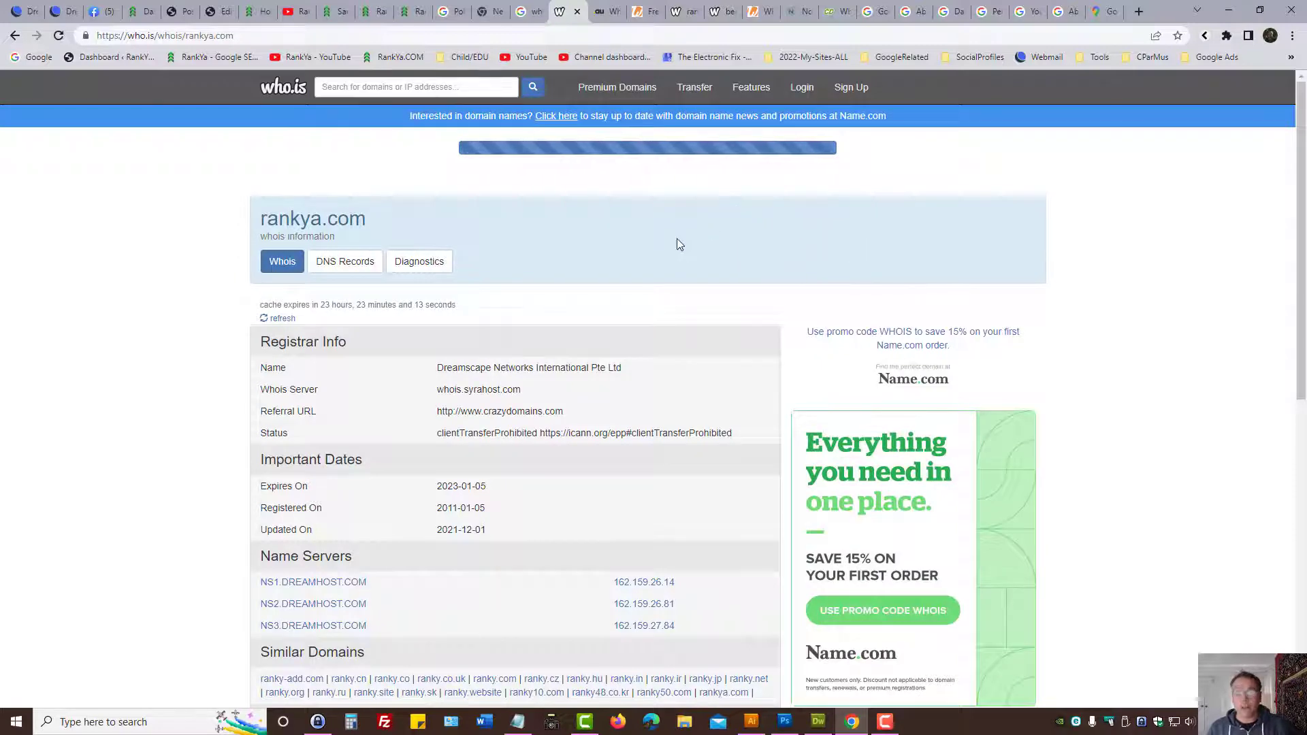
{"action": "scroll", "coordinate": [670, 241], "scroll_direction": "down", "scroll_amount": 2}
{"action": "scroll", "coordinate": [561, 259], "scroll_direction": "down", "scroll_amount": 2}
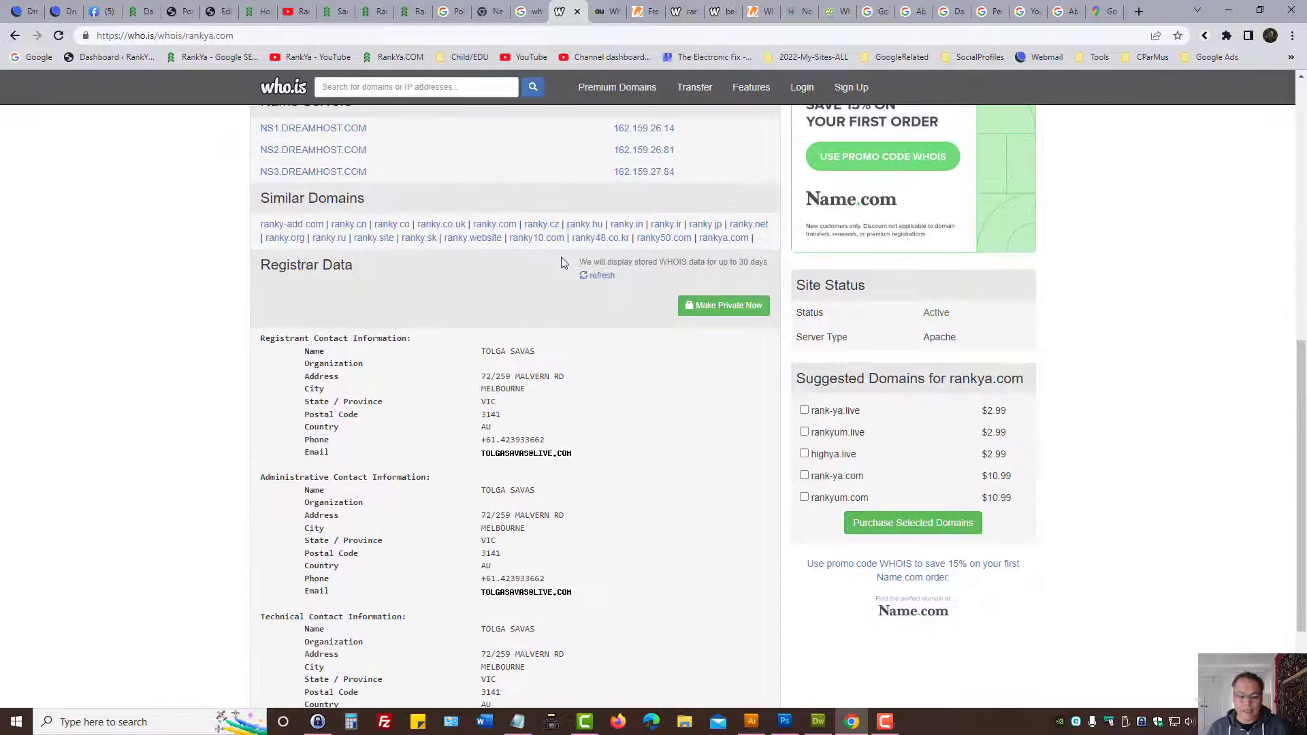
Highlight the Registrant Contact Information heading and its full contact block
{"action": "double_click", "coordinate": [264, 339]}
{"action": "triple_click", "coordinate": [328, 339]}
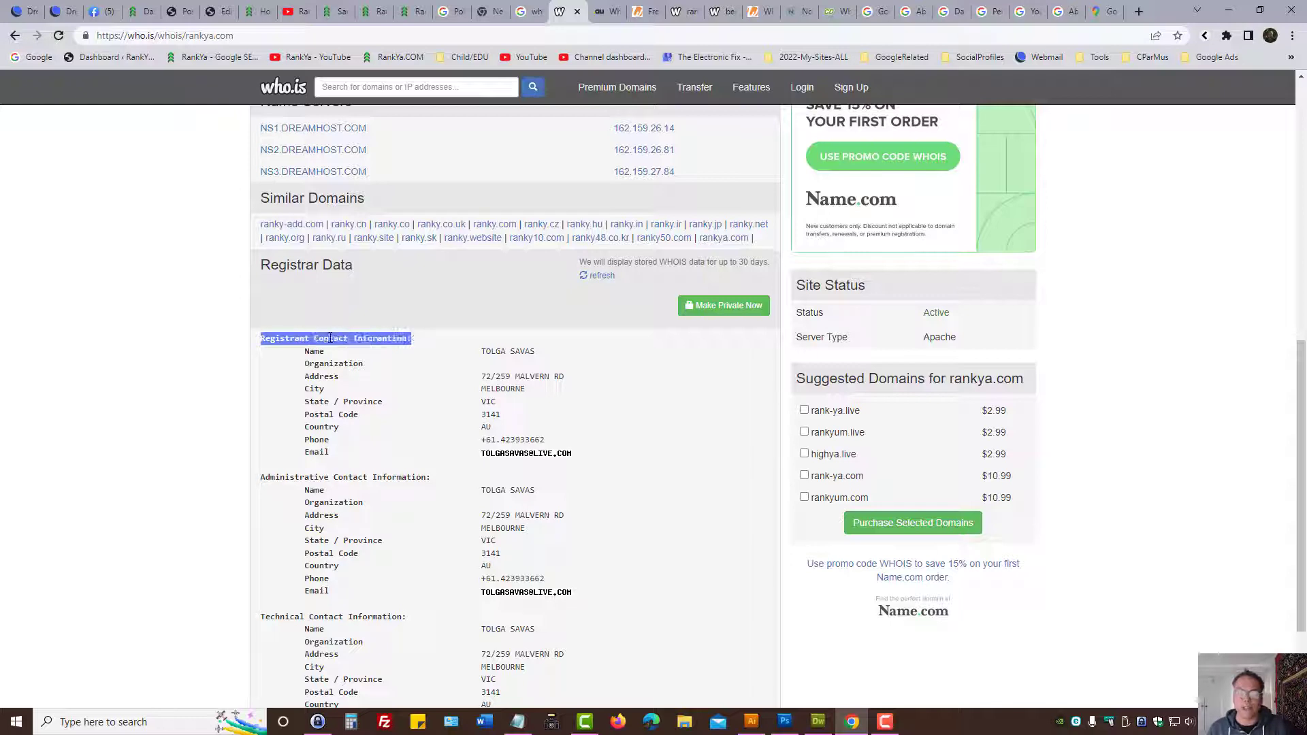
{"action": "left_click_drag", "start_coordinate": [260, 338], "coordinate": [643, 461]}
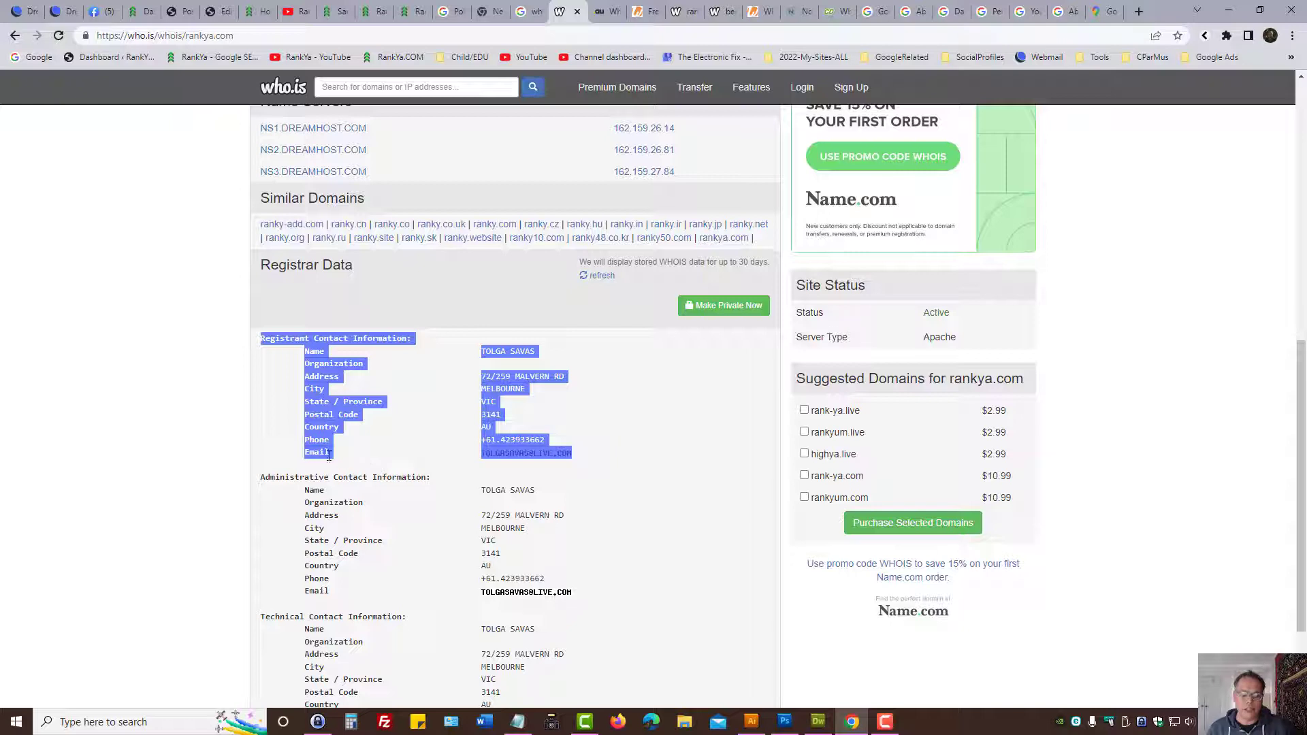
{"action": "left_click", "coordinate": [348, 475]}
{"action": "scroll", "coordinate": [450, 479], "scroll_direction": "down", "scroll_amount": 3}
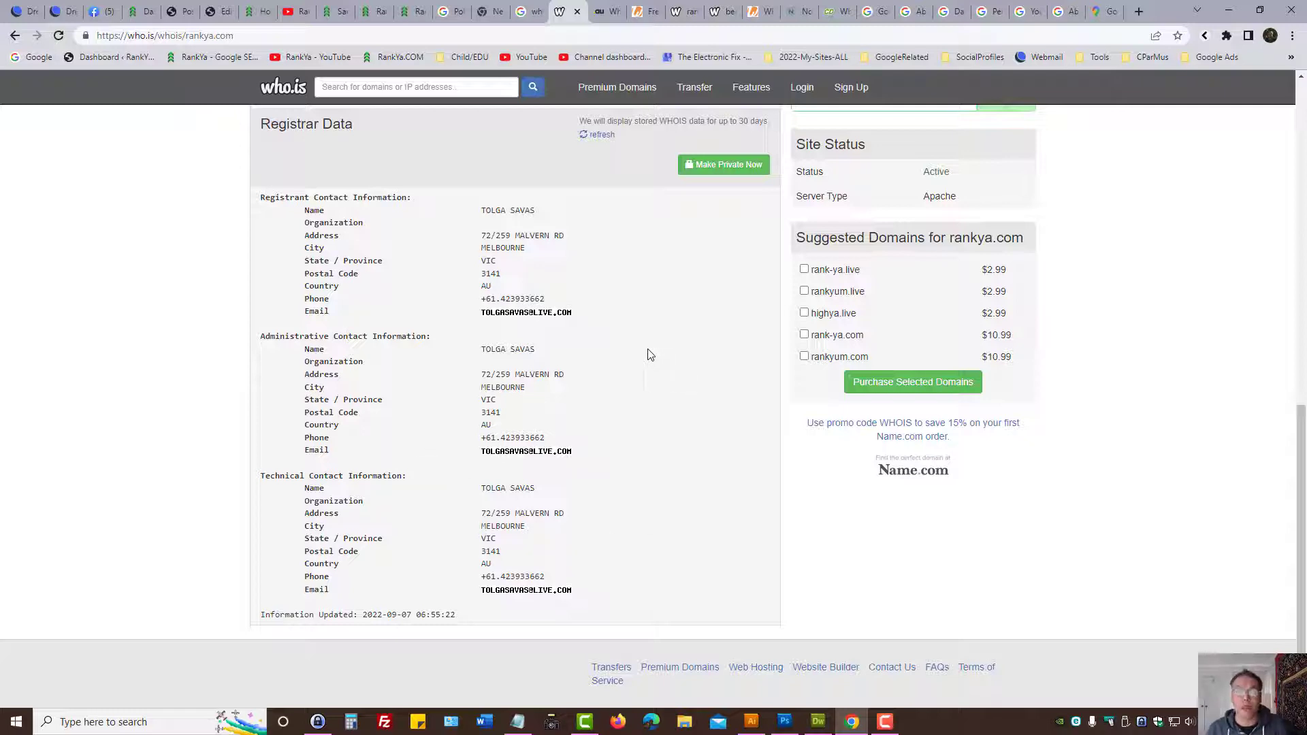
Search Google for 'whois australia' and open VentraIP's WHOIS Domain Name Lookup page
{"action": "left_click", "coordinate": [527, 11]}
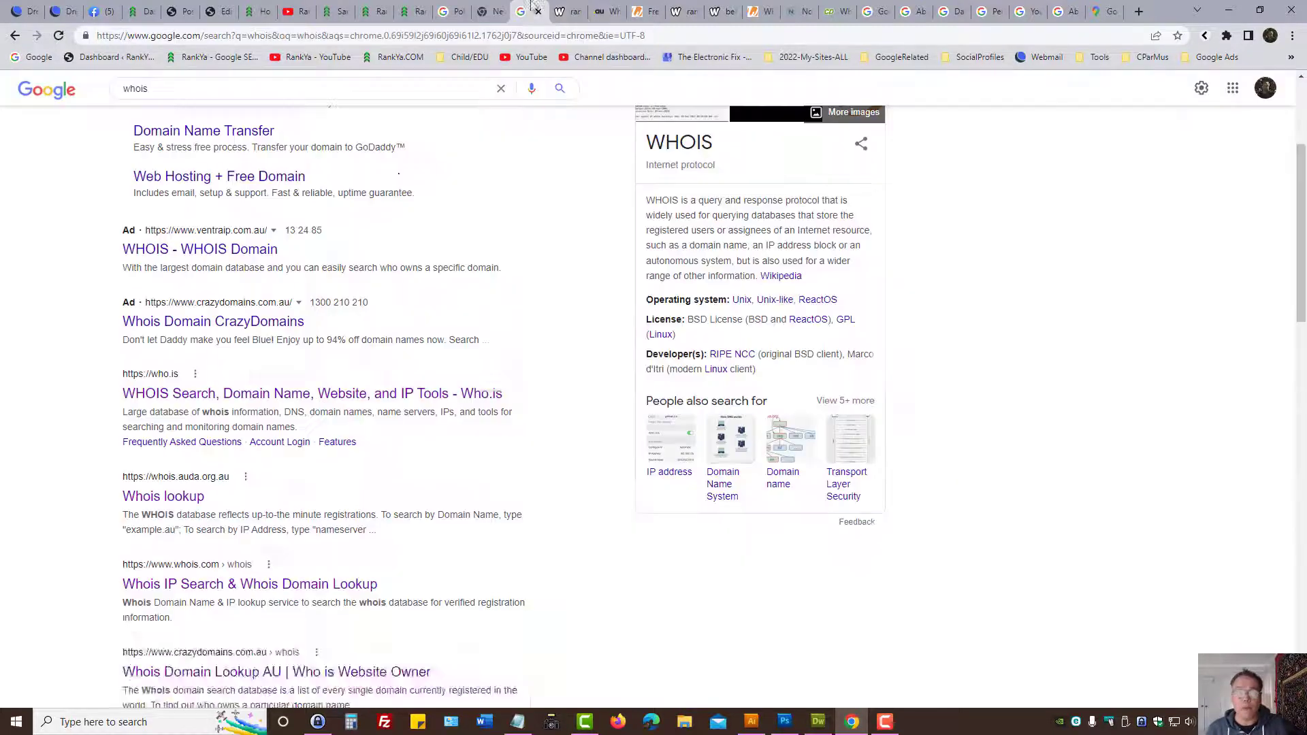
{"action": "left_click", "coordinate": [188, 90]}
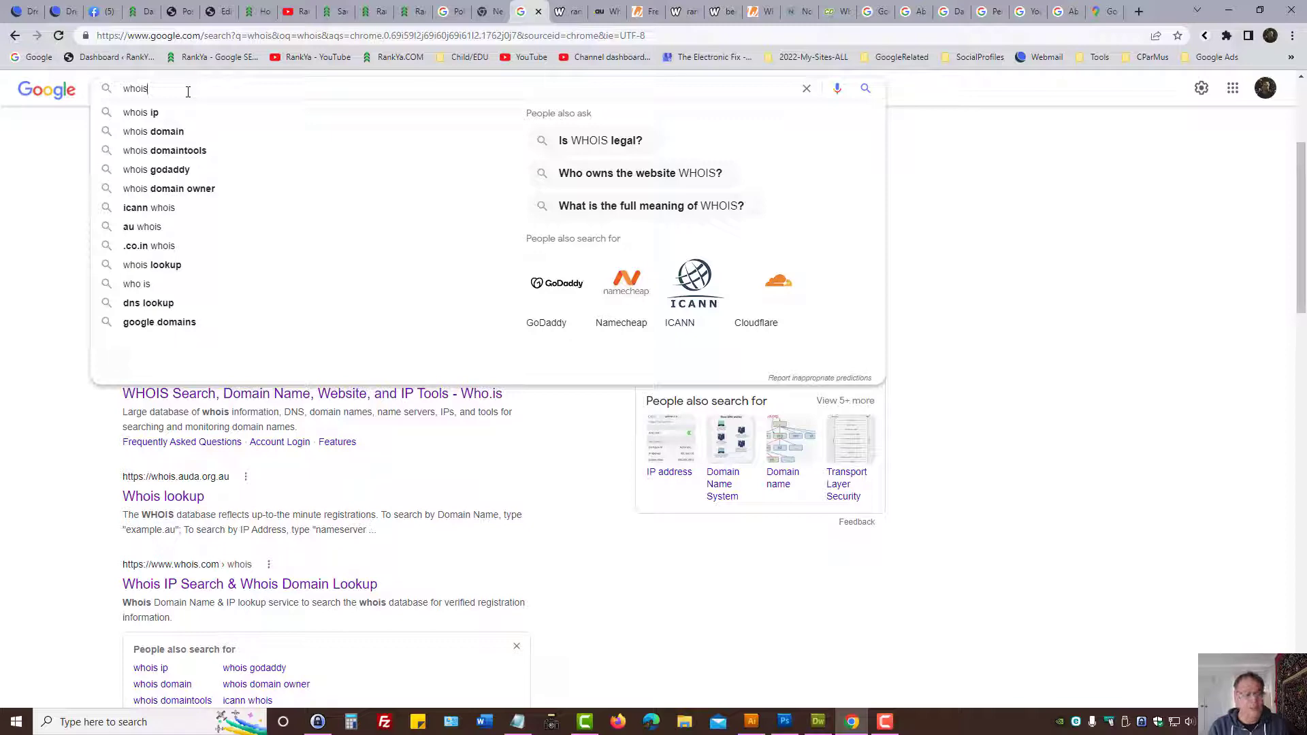
{"action": "type", "text": "australia"}
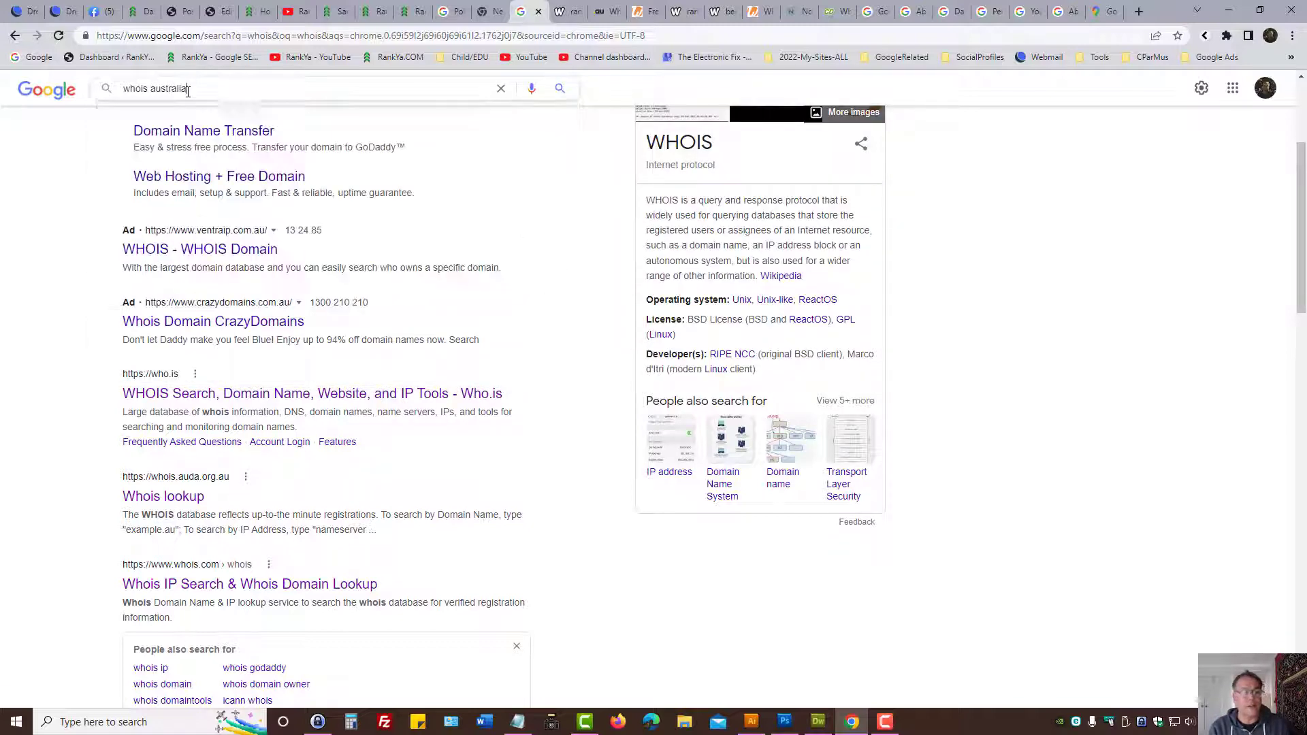
{"action": "key", "text": "Return"}
{"action": "scroll", "coordinate": [590, 325], "scroll_direction": "down", "scroll_amount": 4}
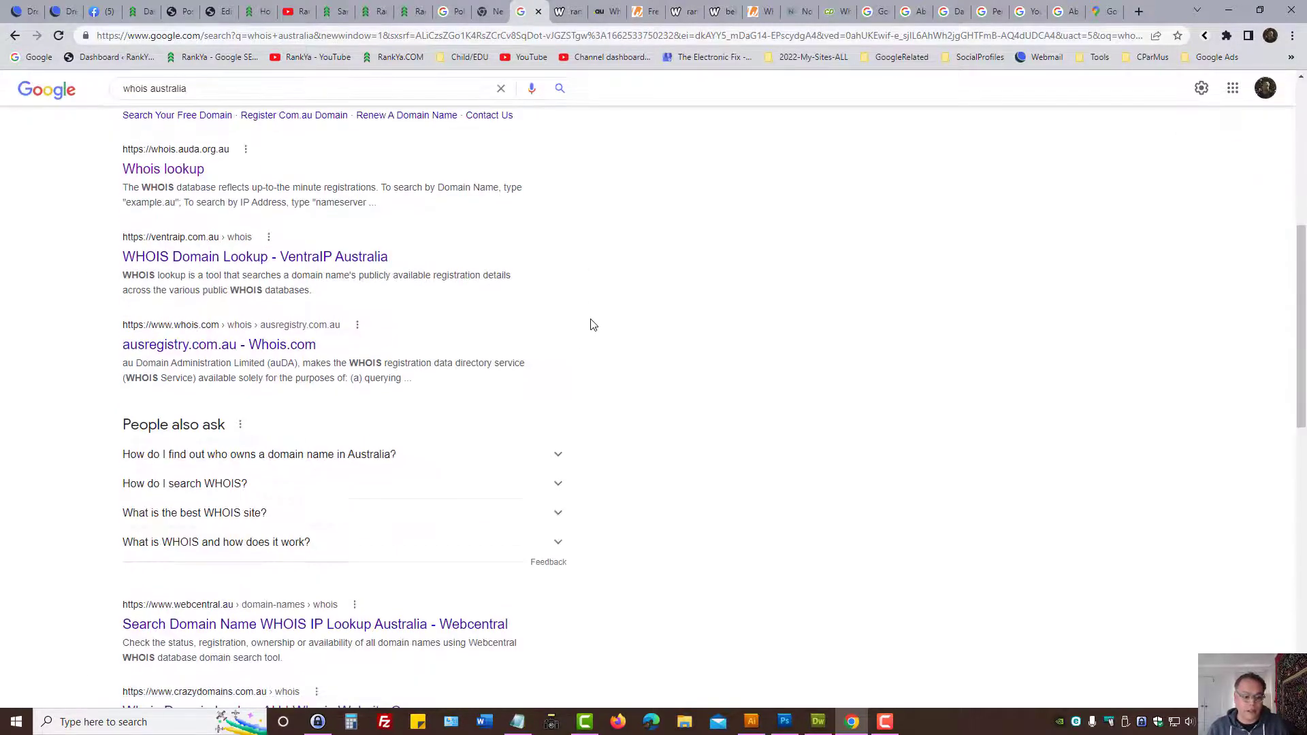
{"action": "middle_click", "coordinate": [221, 258]}
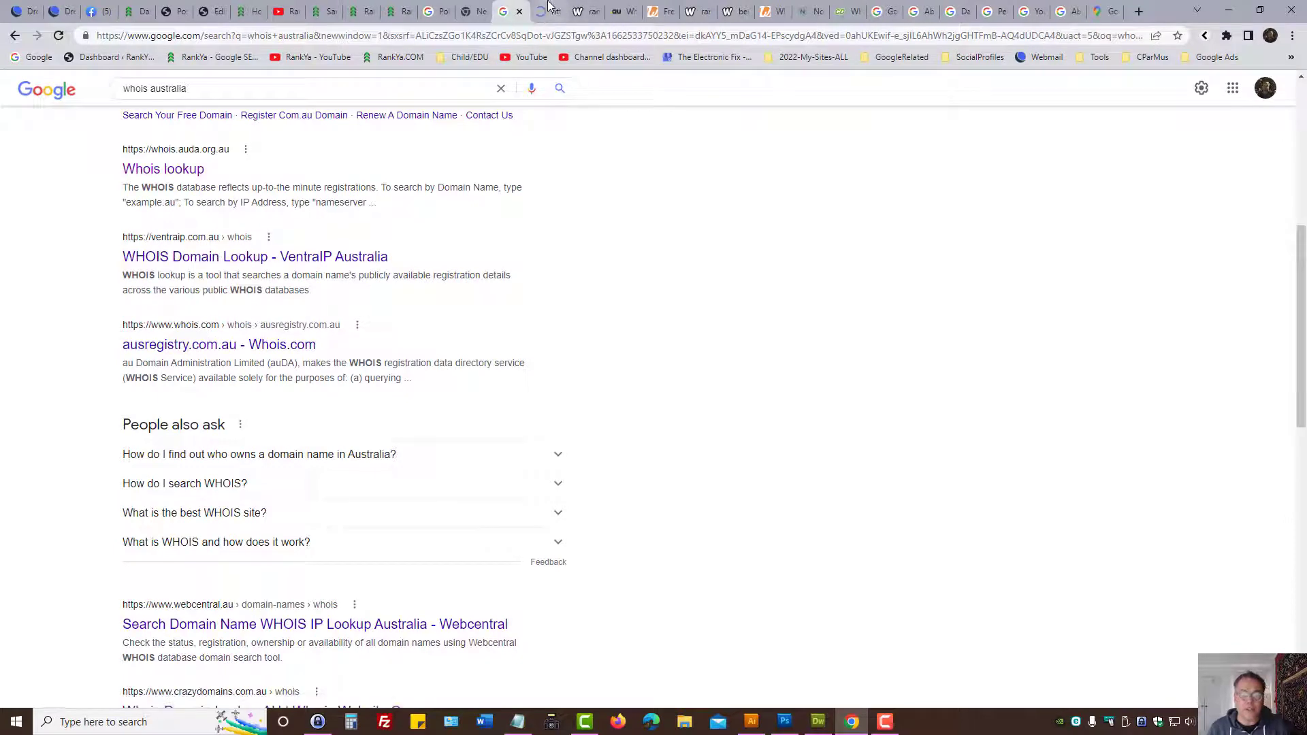
{"action": "left_click", "coordinate": [548, 9]}
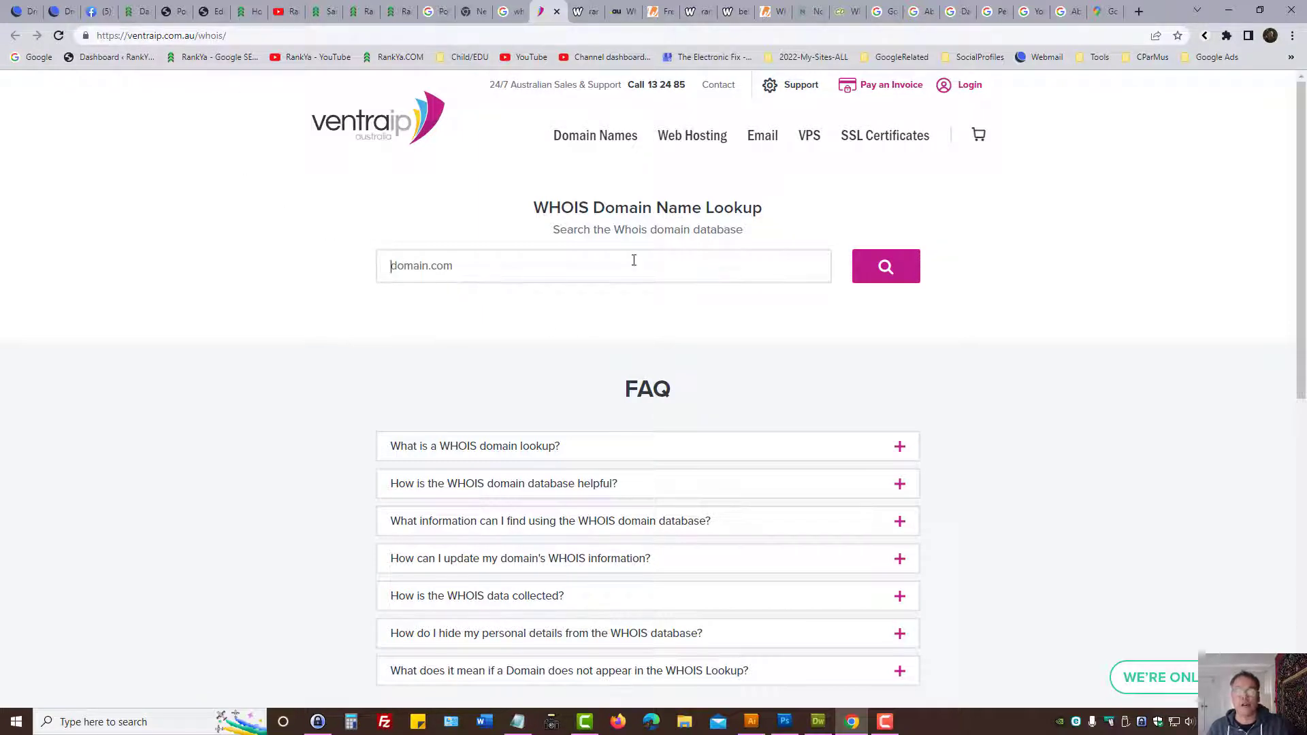
Glance at the whois.com lookup page, then return to the who.is rankya.com report
{"action": "left_click", "coordinate": [658, 12]}
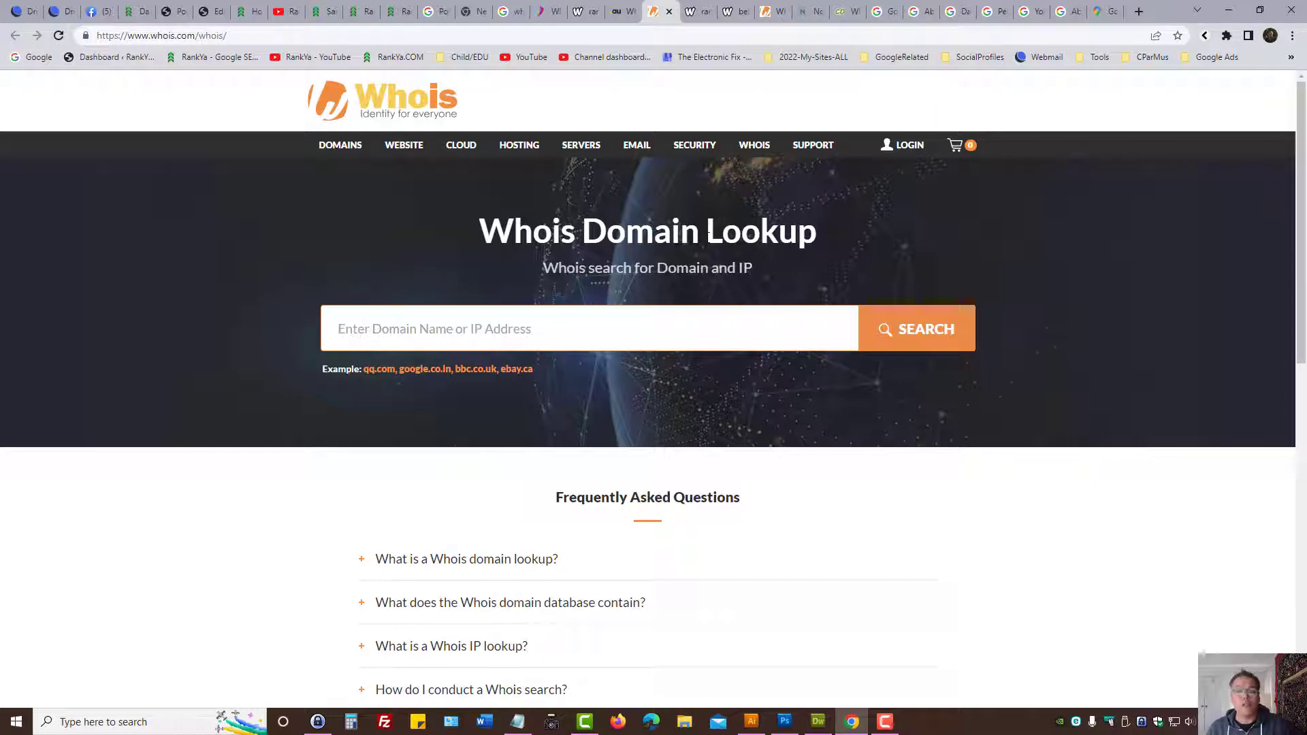
{"action": "key", "text": "ctrl+Tab"}
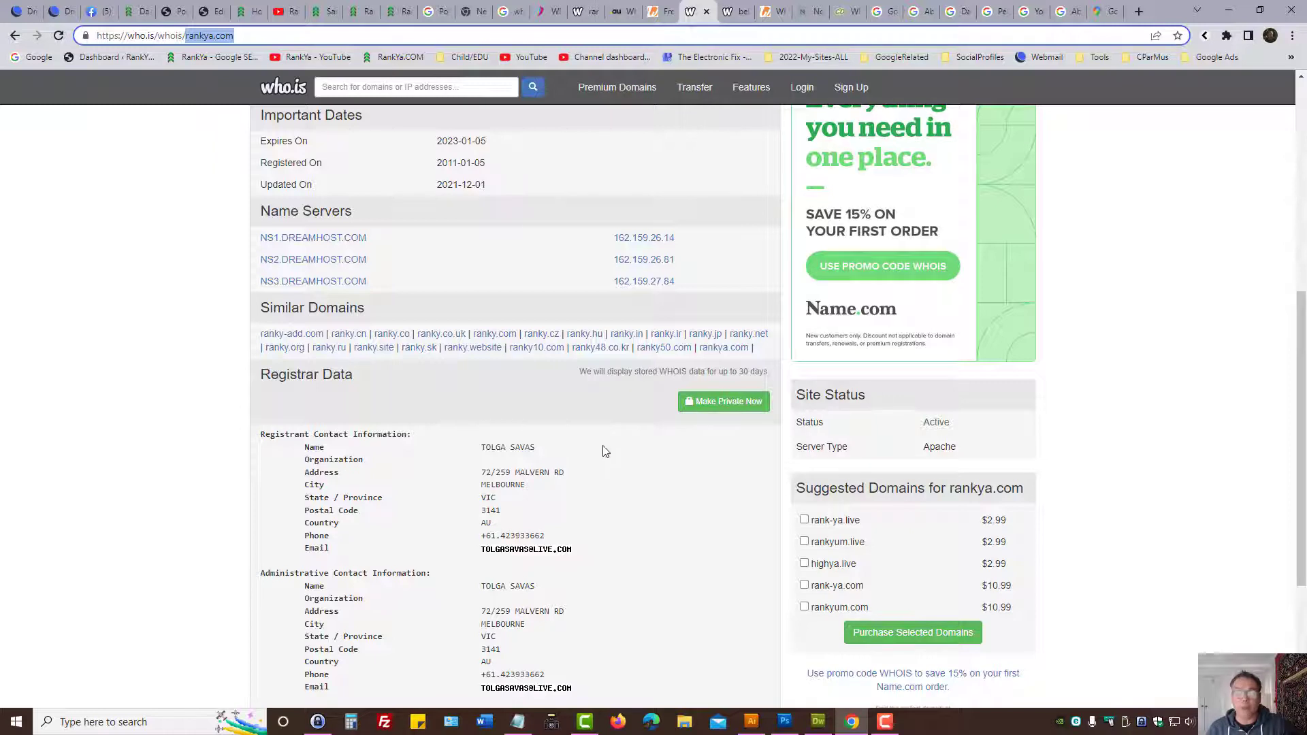
Open the belongearlychildhoodlearning.com who.is record and highlight its domain and Registrant heading
{"action": "left_click", "coordinate": [729, 12]}
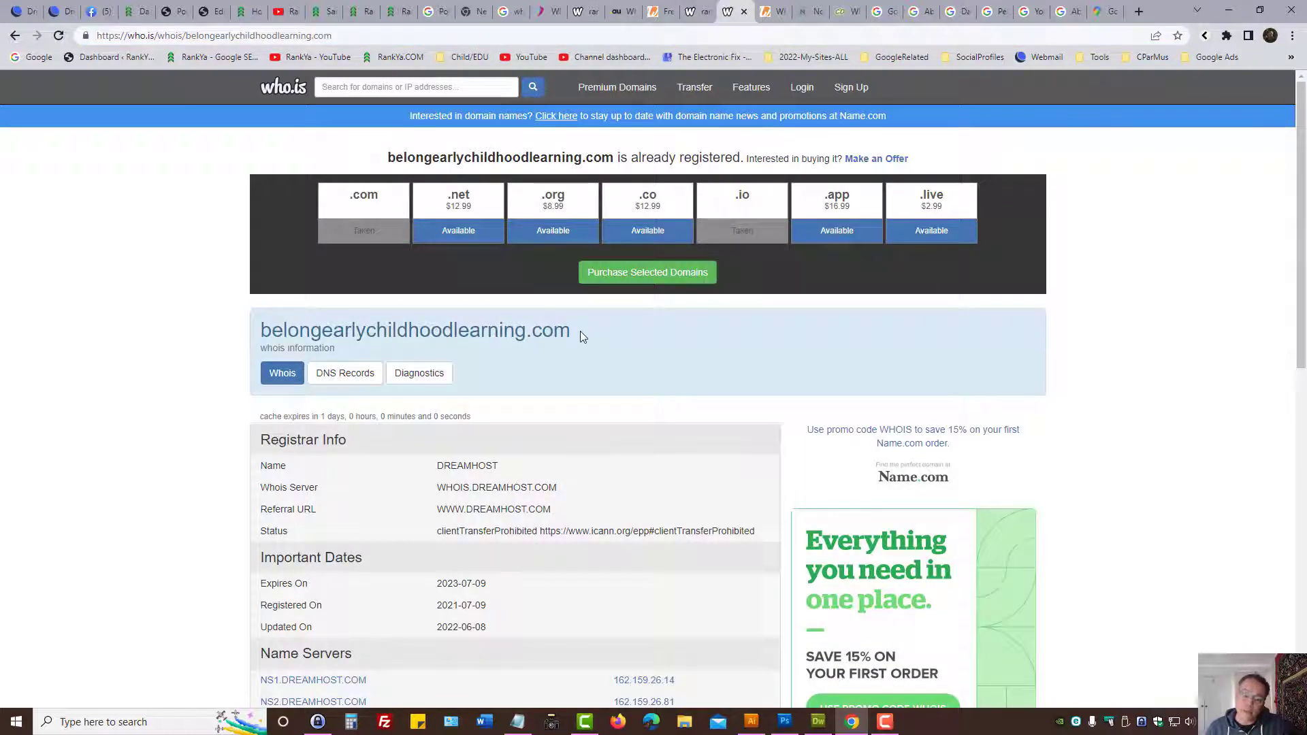
{"action": "left_click_drag", "start_coordinate": [578, 331], "coordinate": [255, 339]}
{"action": "scroll", "coordinate": [155, 460], "scroll_direction": "down", "scroll_amount": 3}
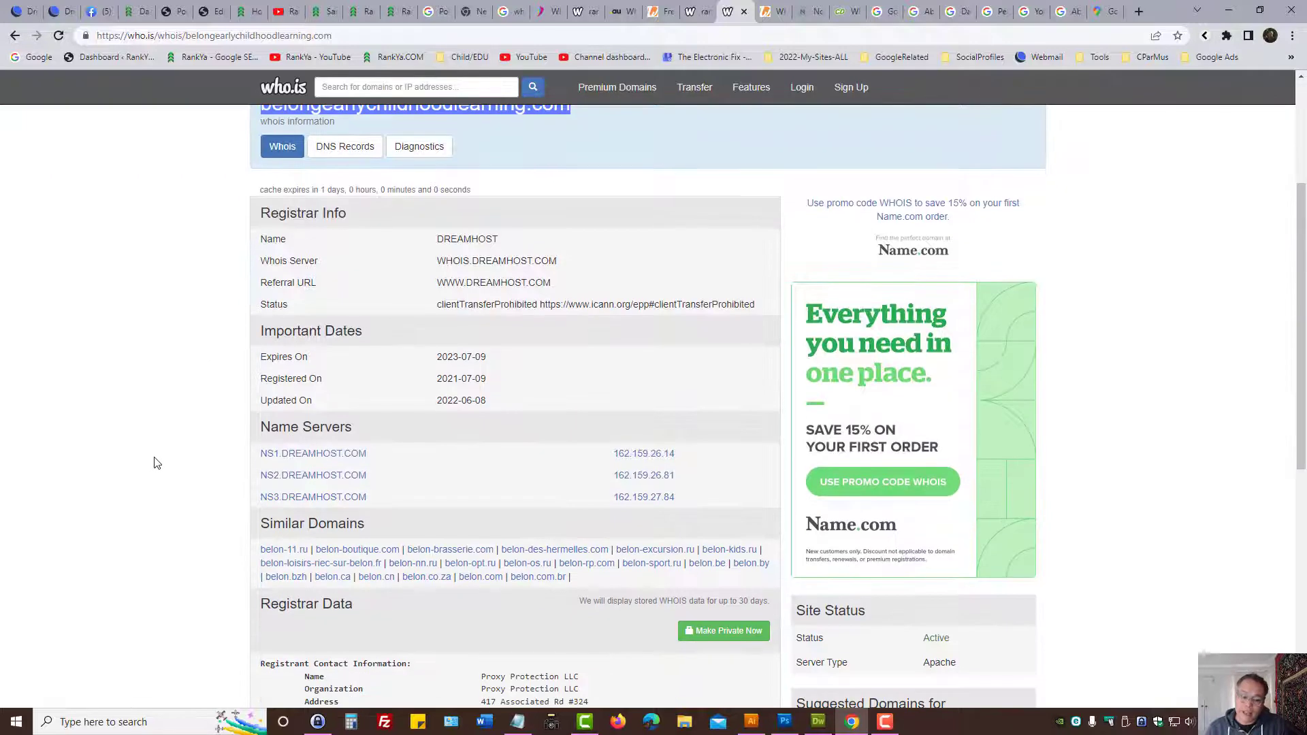
{"action": "scroll", "coordinate": [566, 393], "scroll_direction": "down", "scroll_amount": 3}
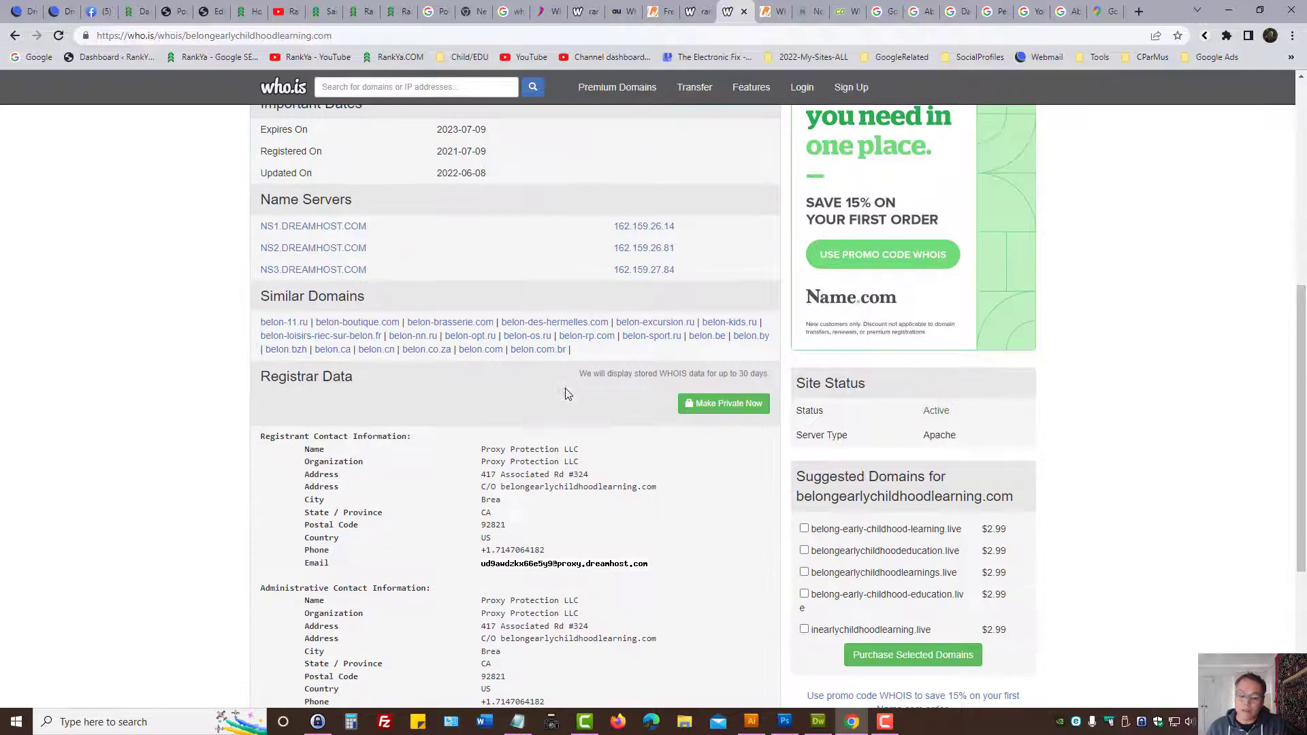
{"action": "left_click_drag", "start_coordinate": [482, 450], "coordinate": [674, 565]}
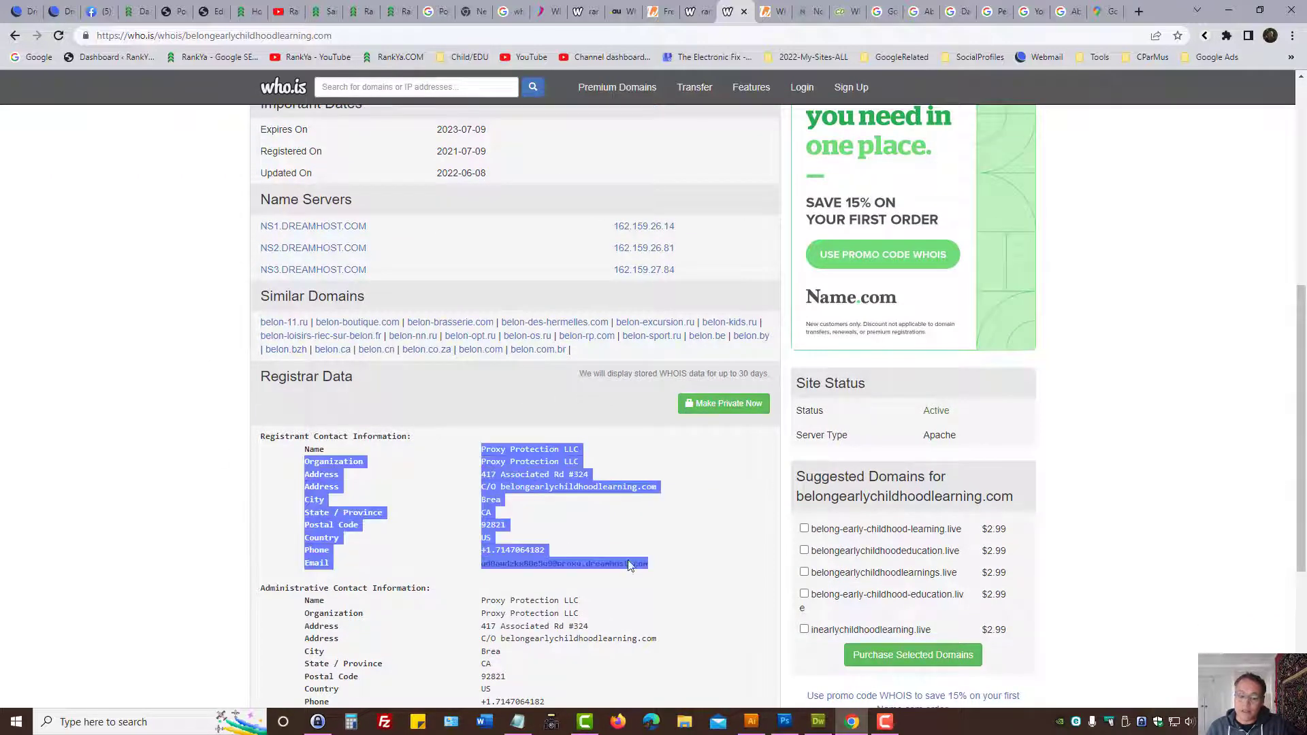
{"action": "left_click", "coordinate": [670, 572]}
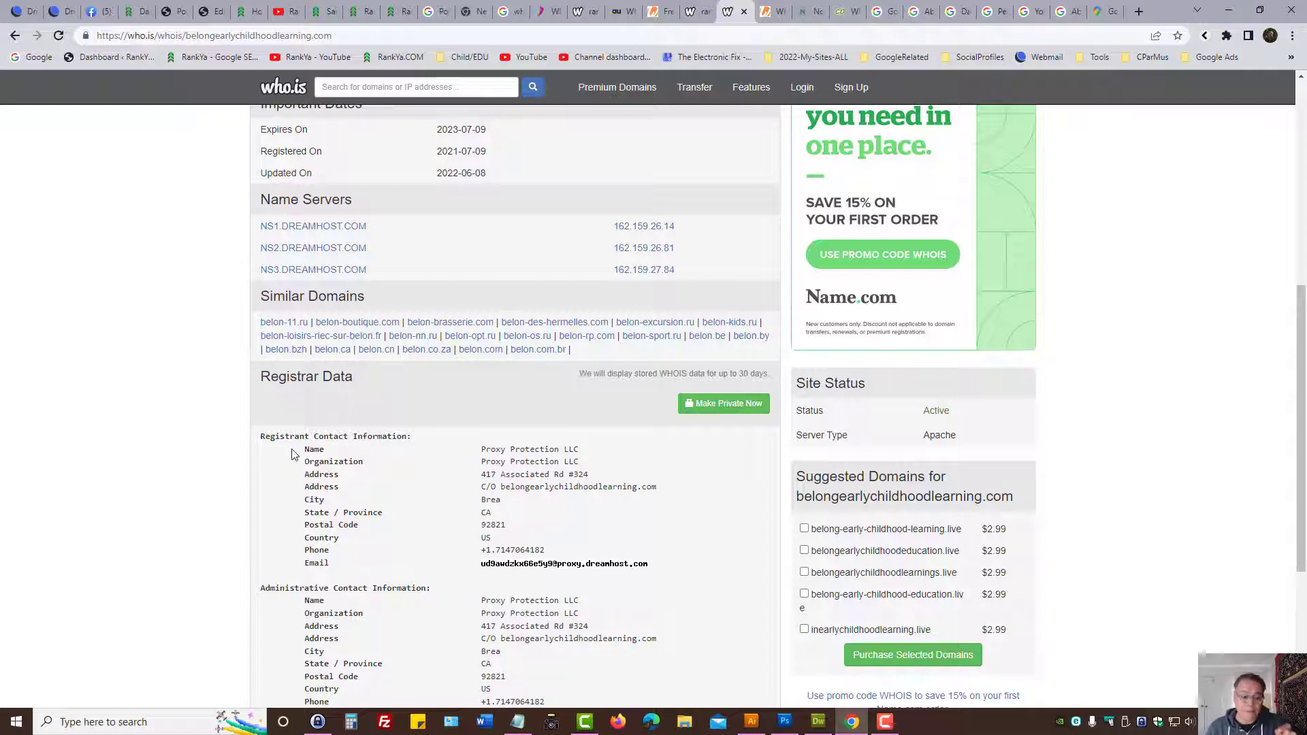
{"action": "left_click_drag", "start_coordinate": [261, 437], "coordinate": [430, 440]}
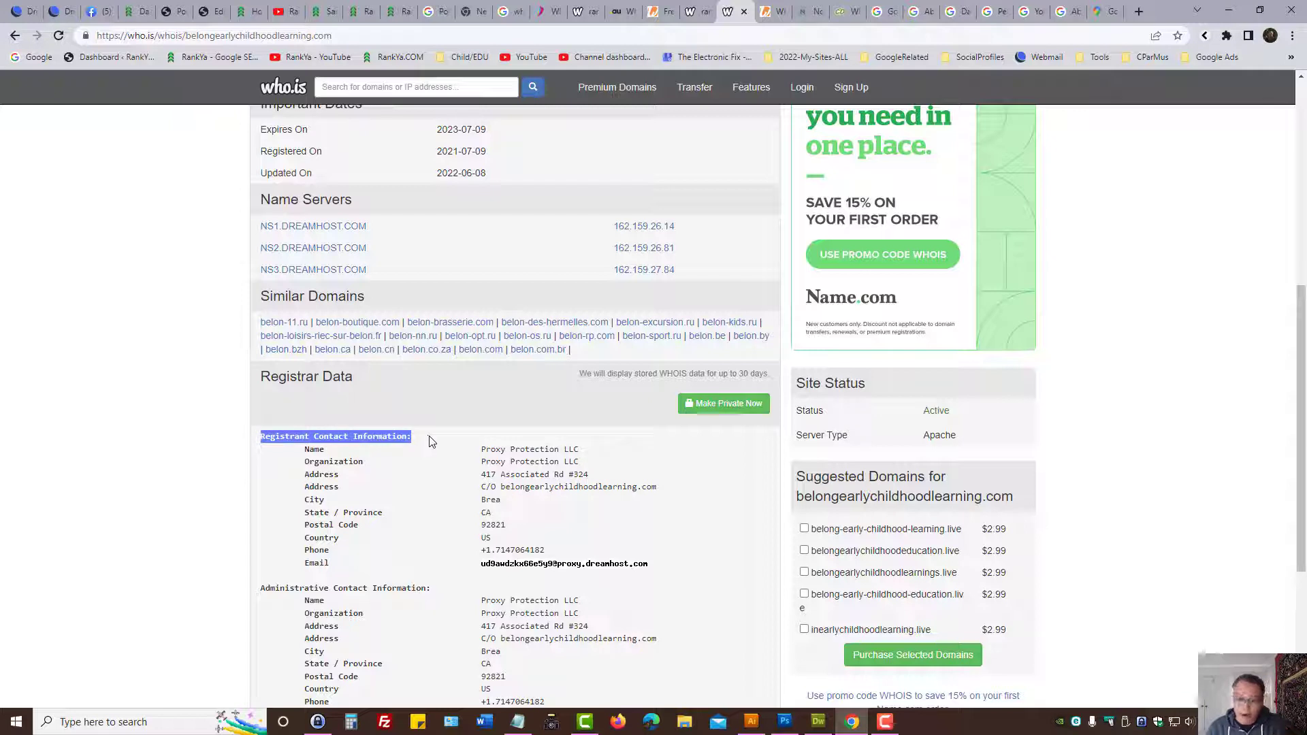
{"action": "left_click", "coordinate": [538, 507]}
Highlight the Proxy Protection LLC registrant details and phone, then return to rankya.com
{"action": "left_click_drag", "start_coordinate": [482, 550], "coordinate": [563, 554]}
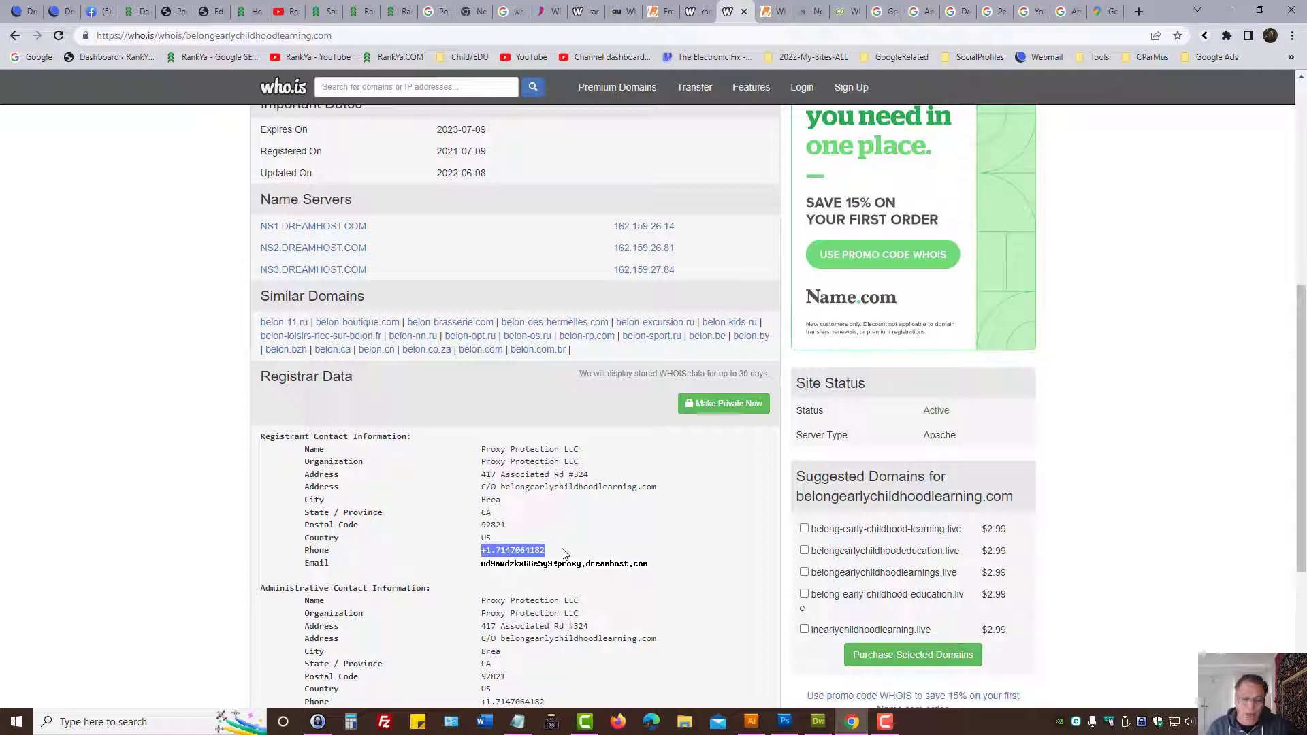
{"action": "scroll", "coordinate": [607, 537], "scroll_direction": "up", "scroll_amount": 2}
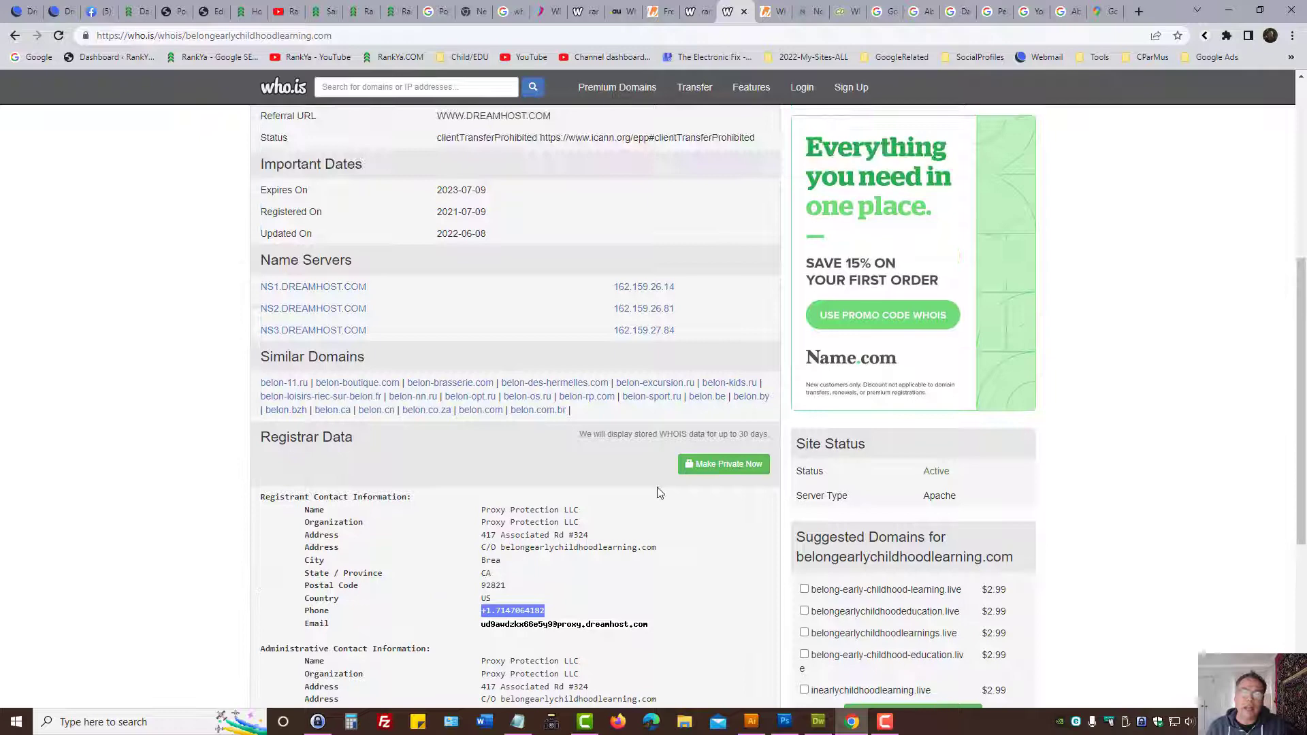
{"action": "scroll", "coordinate": [502, 324], "scroll_direction": "up", "scroll_amount": 3}
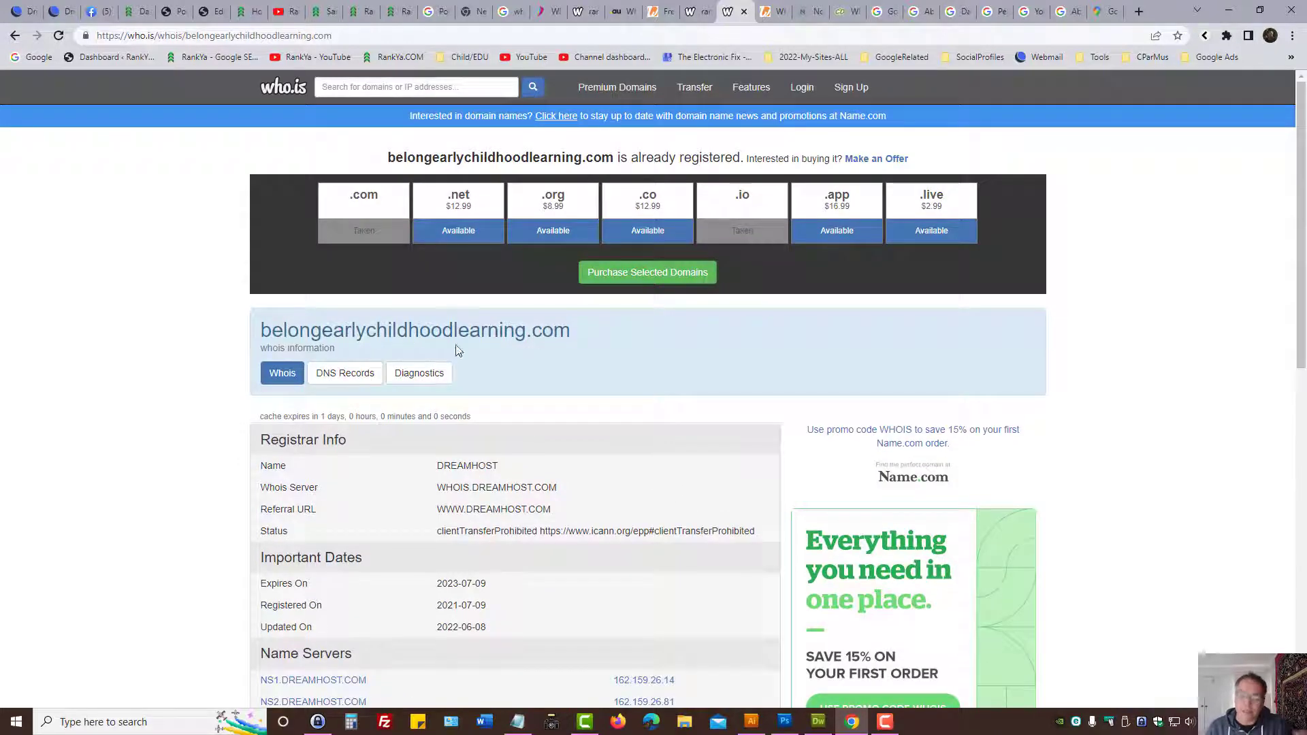
{"action": "scroll", "coordinate": [113, 467], "scroll_direction": "down", "scroll_amount": 4}
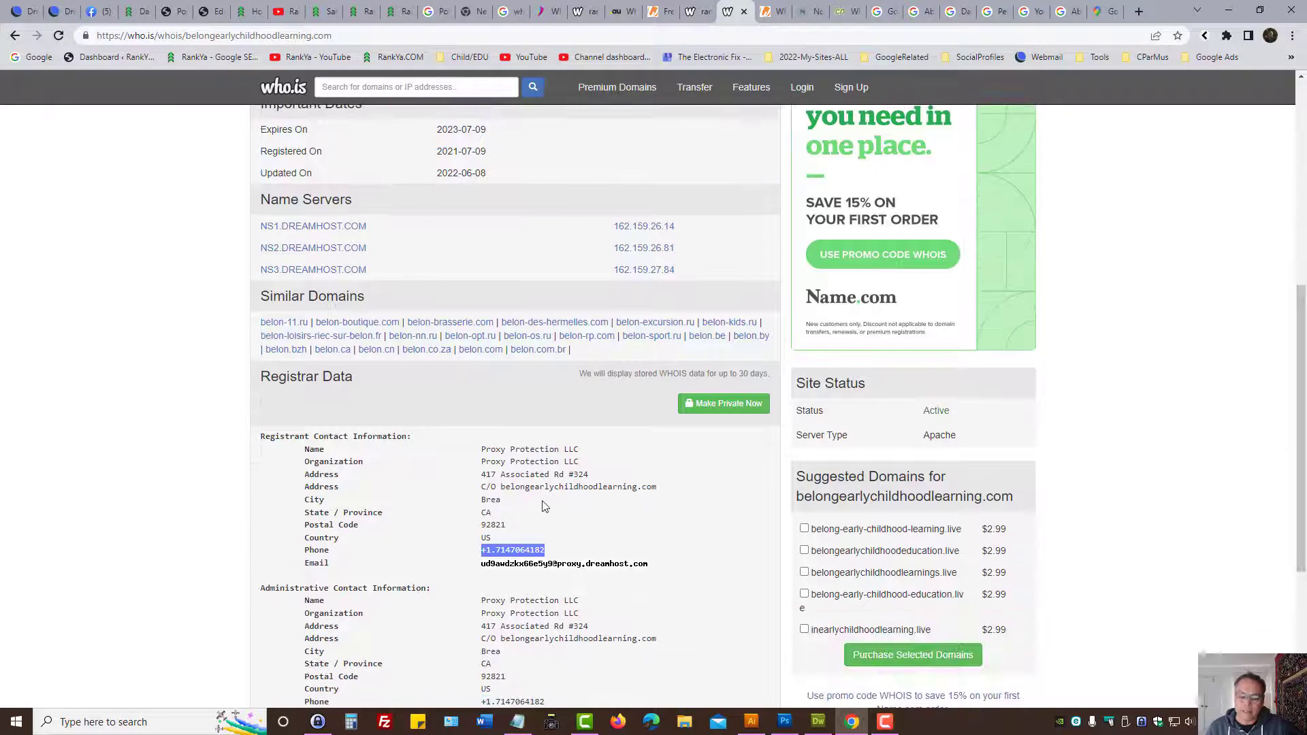
{"action": "left_click", "coordinate": [487, 505]}
{"action": "left_click_drag", "start_coordinate": [479, 449], "coordinate": [615, 548]}
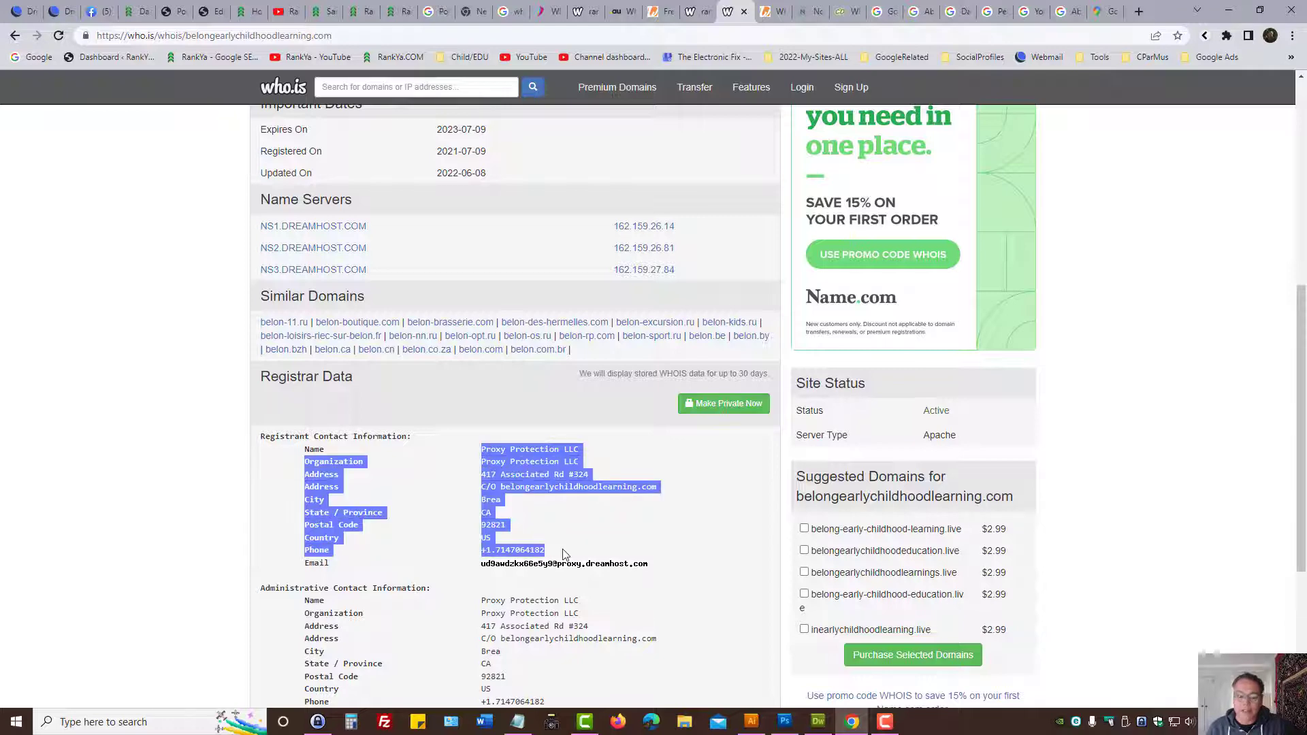
{"action": "scroll", "coordinate": [616, 548], "scroll_direction": "up", "scroll_amount": 2}
{"action": "scroll", "coordinate": [616, 542], "scroll_direction": "up", "scroll_amount": 2}
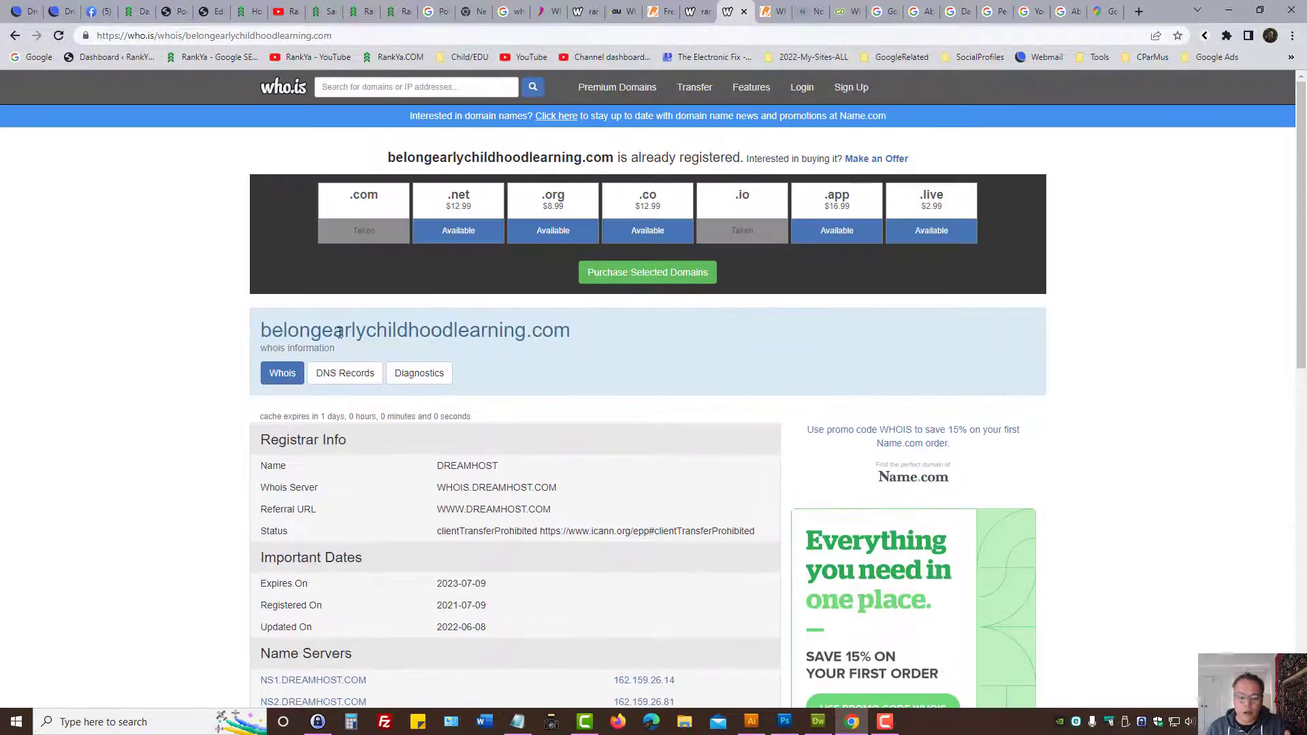
{"action": "left_click_drag", "start_coordinate": [263, 330], "coordinate": [613, 345]}
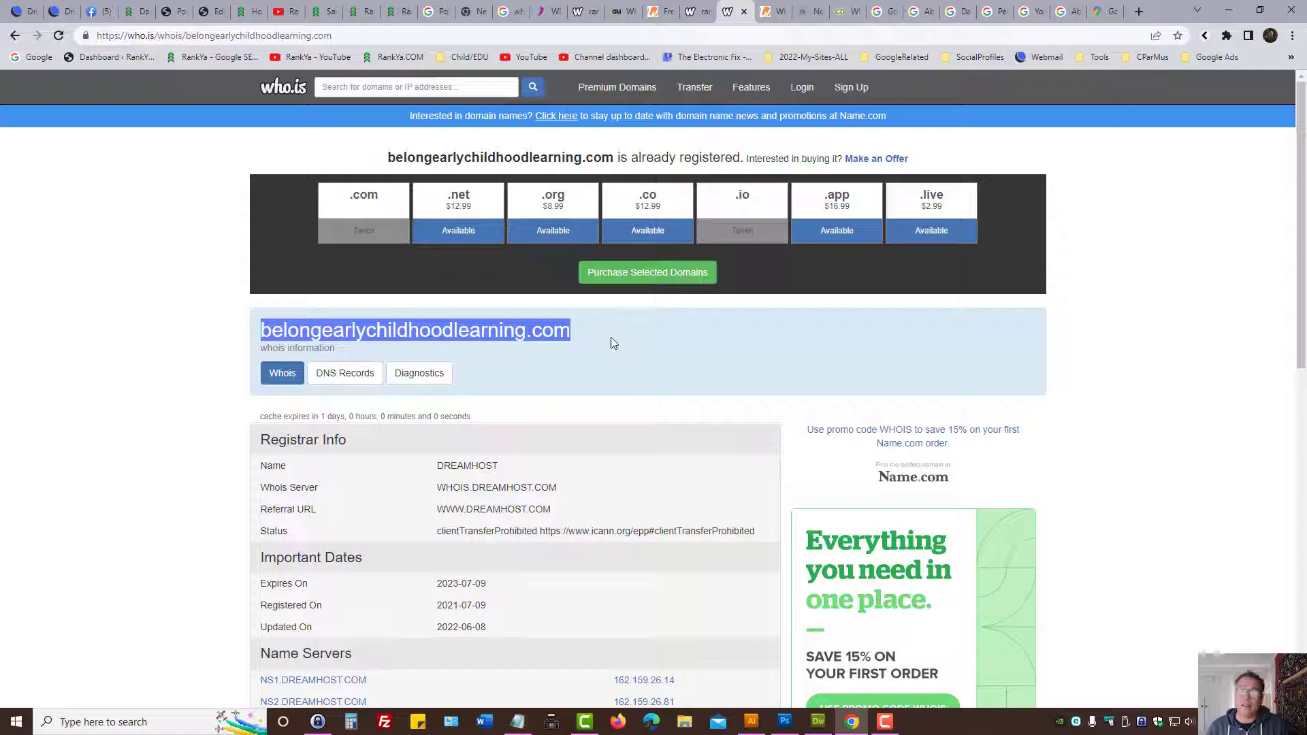
{"action": "left_click", "coordinate": [580, 11]}
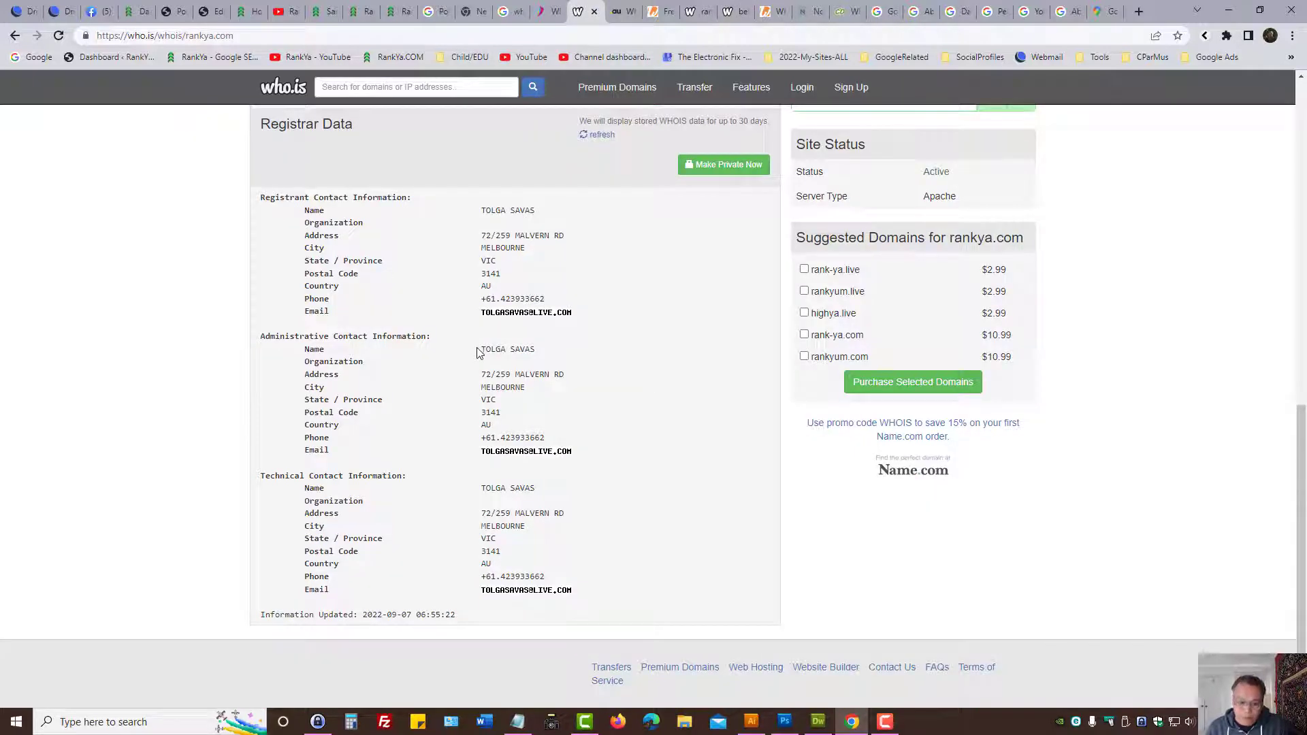
{"action": "left_click_drag", "start_coordinate": [480, 349], "coordinate": [588, 456]}
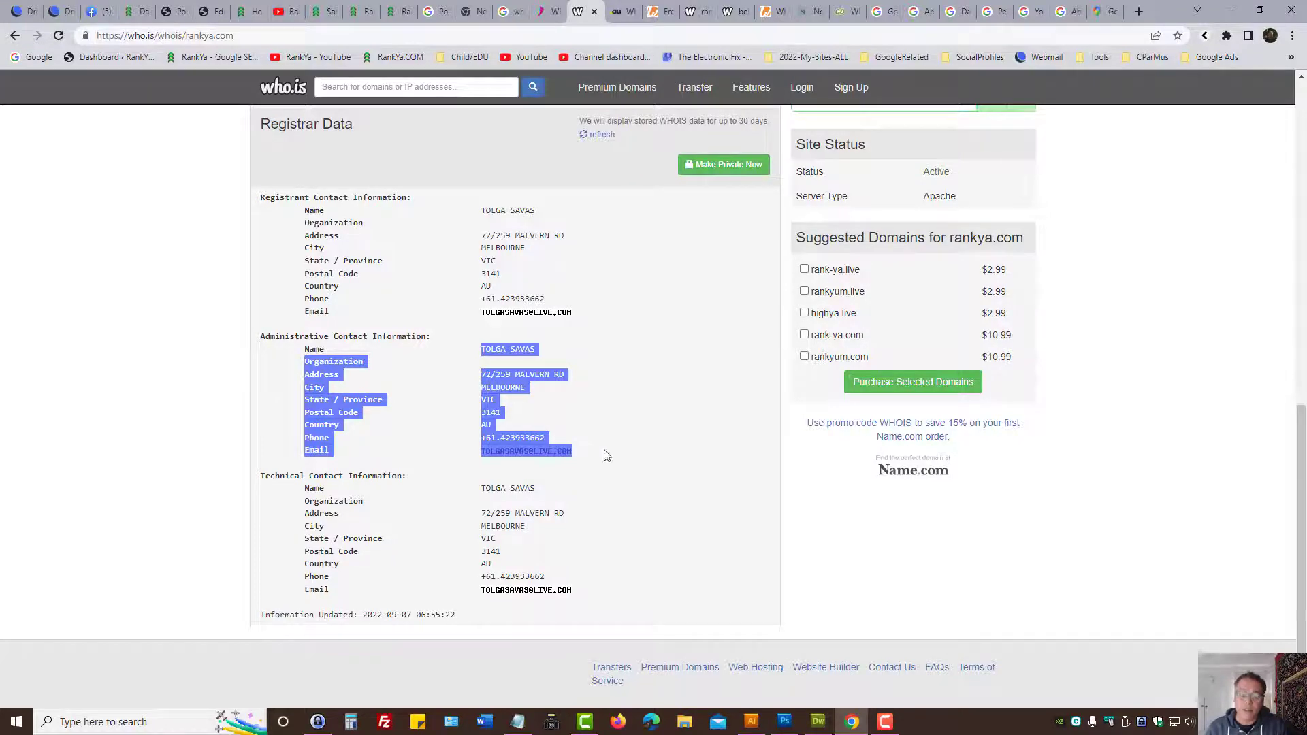
{"action": "scroll", "coordinate": [606, 408], "scroll_direction": "up", "scroll_amount": 10}
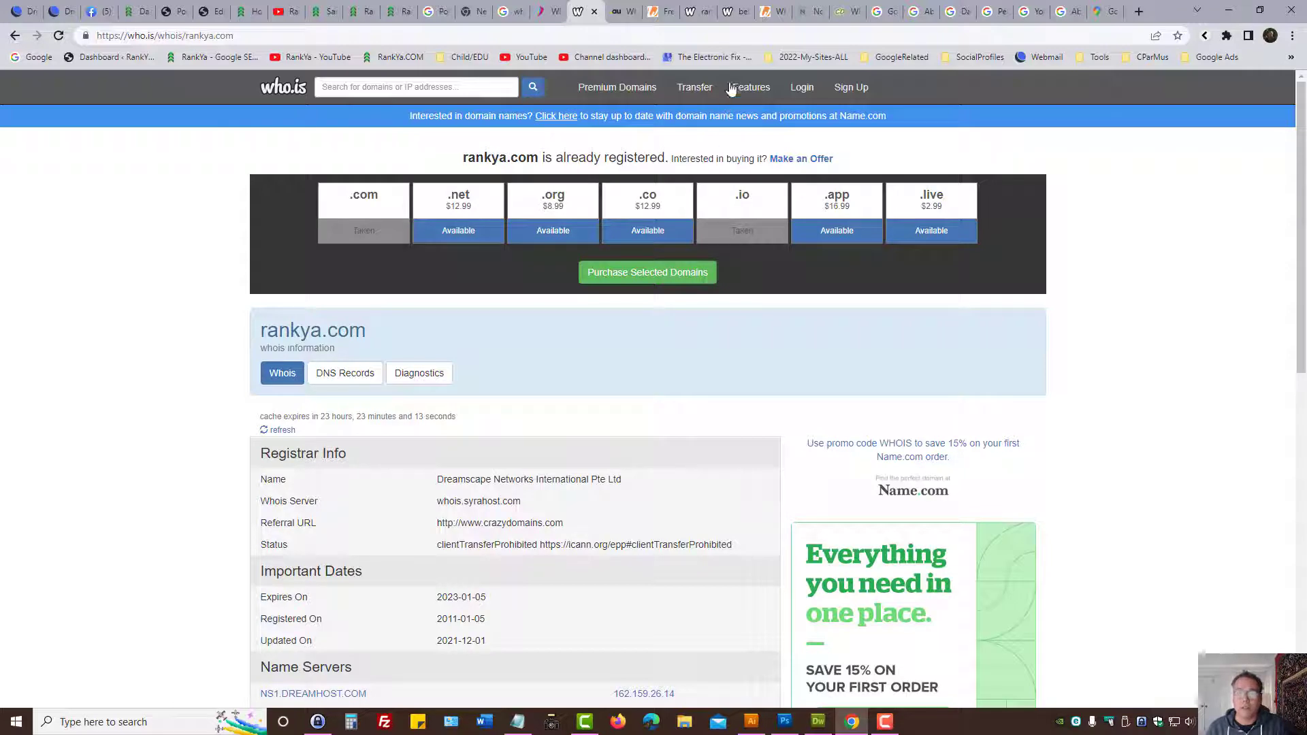
{"action": "left_click", "coordinate": [731, 11]}
{"action": "triple_click", "coordinate": [439, 329]}
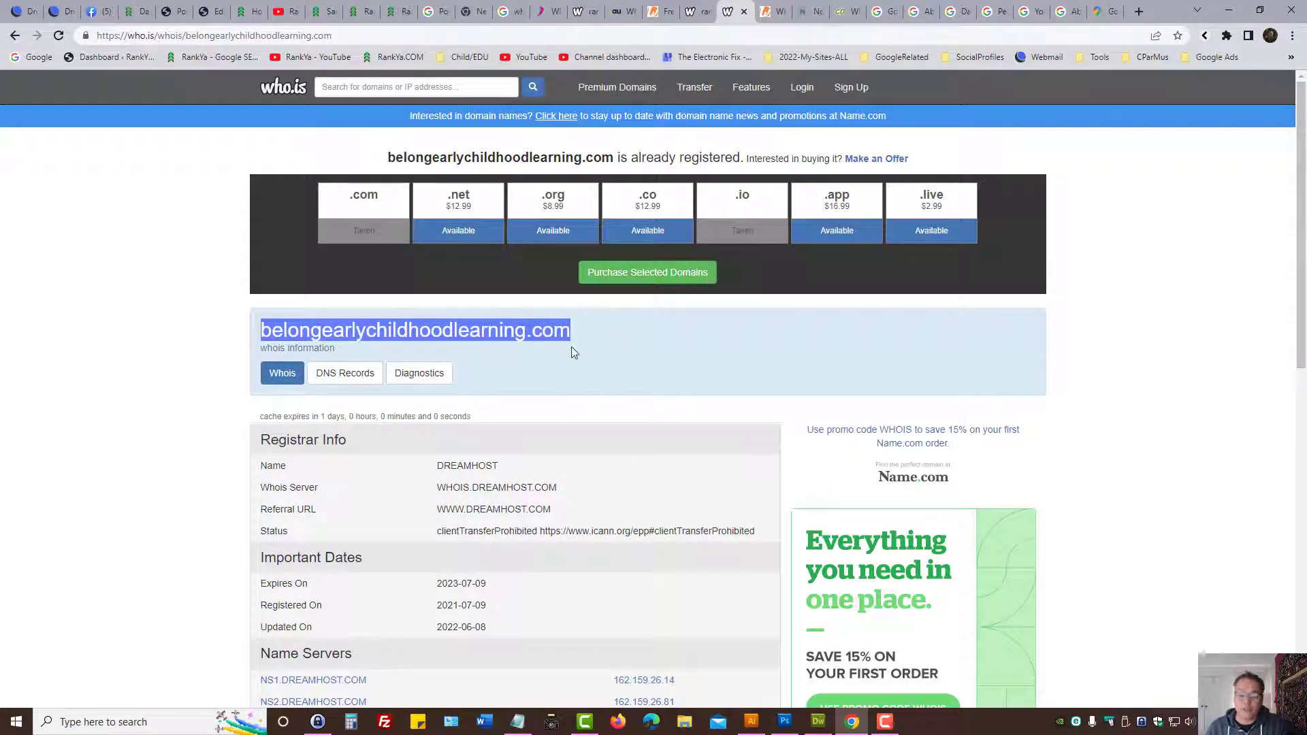
{"action": "scroll", "coordinate": [599, 441], "scroll_direction": "down", "scroll_amount": 2}
{"action": "scroll", "coordinate": [556, 487], "scroll_direction": "down", "scroll_amount": 2}
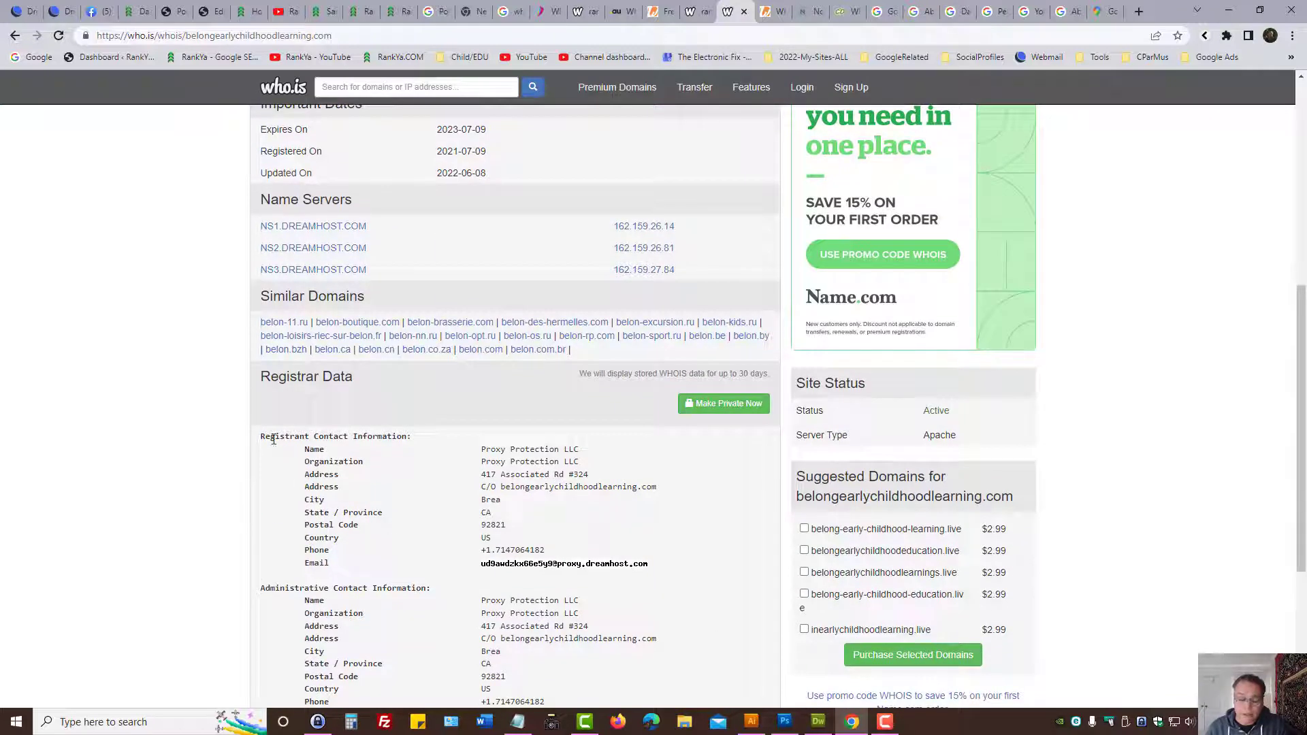
{"action": "mouse_move", "coordinate": [264, 435]}
{"action": "left_mouse_down"}
{"action": "mouse_move", "coordinate": [628, 506]}
{"action": "mouse_move", "coordinate": [658, 489]}
{"action": "left_mouse_up"}
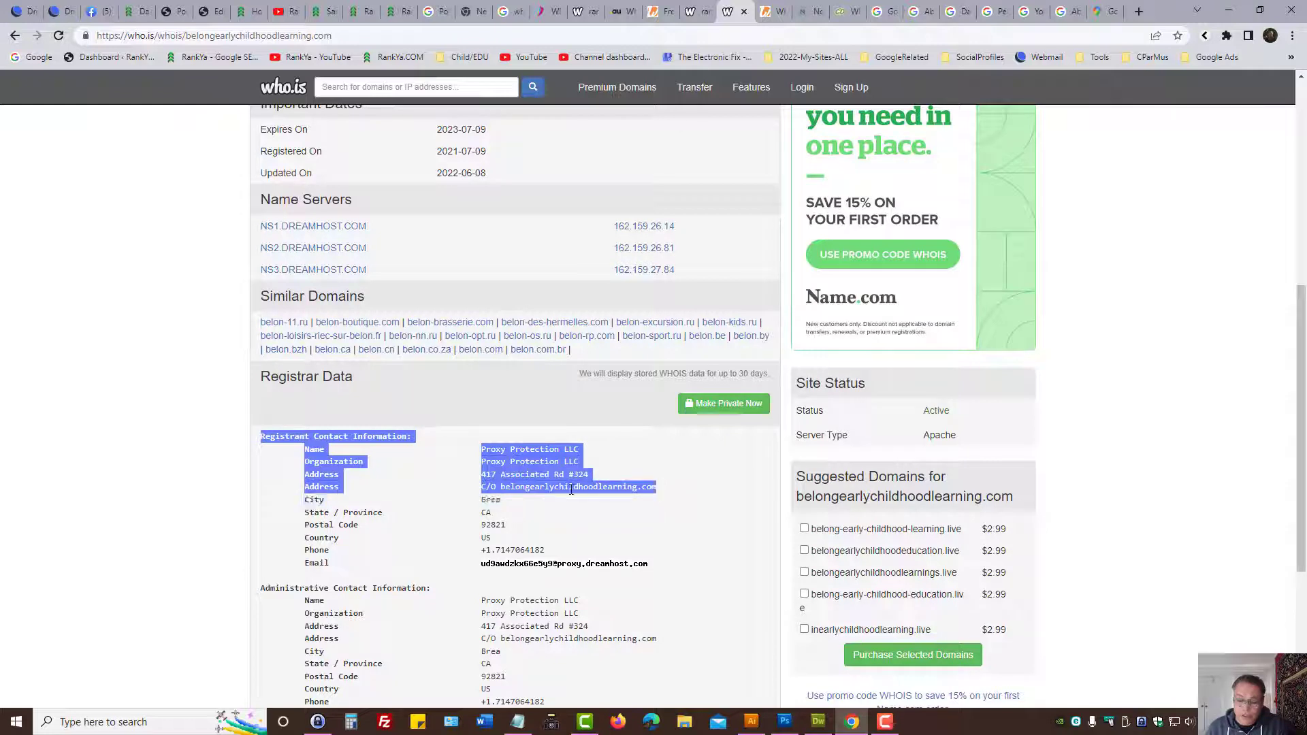
{"action": "left_click", "coordinate": [502, 489]}
{"action": "left_click_drag", "start_coordinate": [502, 489], "coordinate": [677, 498]}
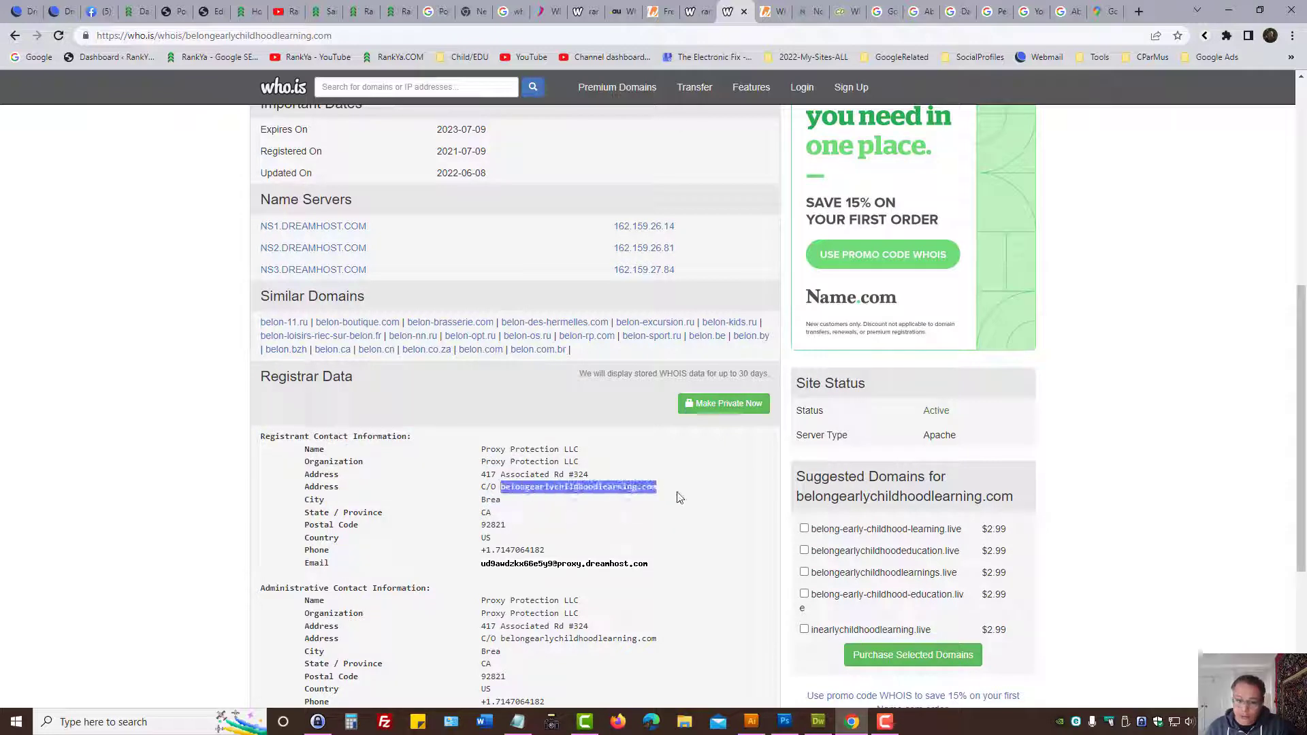
{"action": "left_click", "coordinate": [480, 552]}
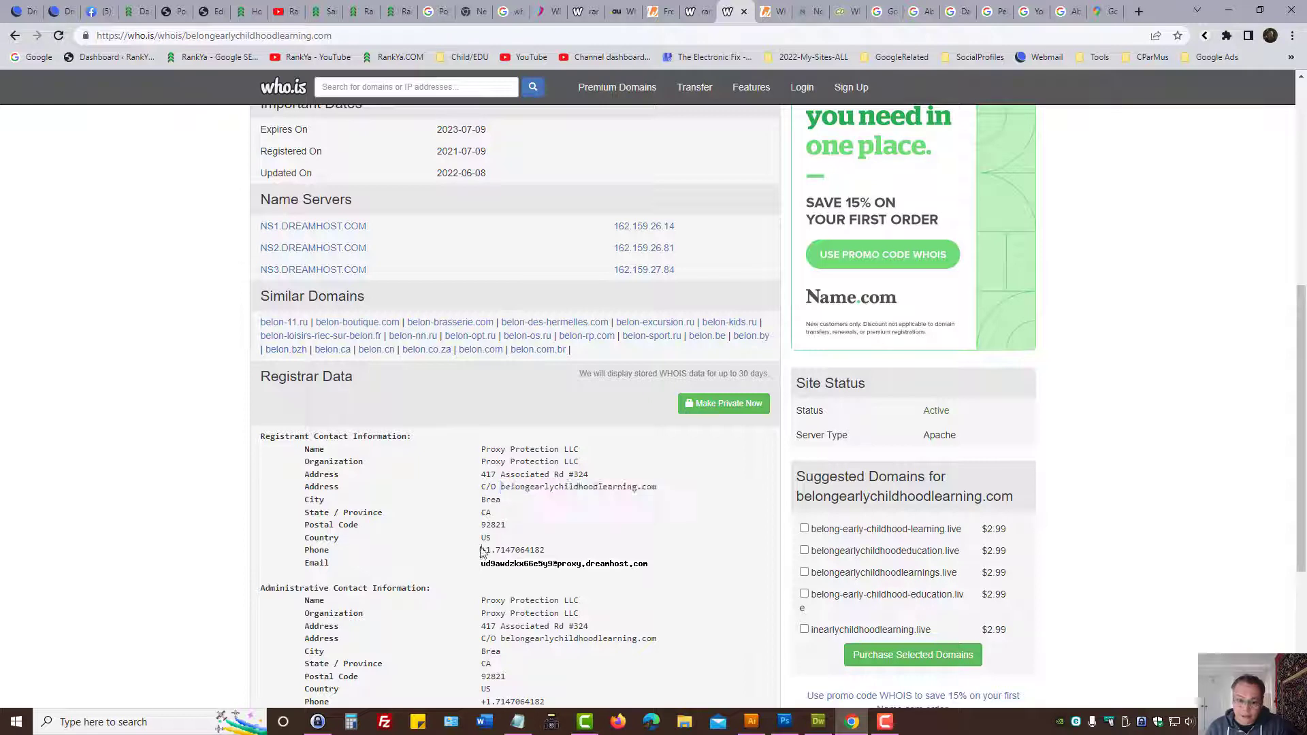
{"action": "left_click_drag", "start_coordinate": [480, 551], "coordinate": [690, 572]}
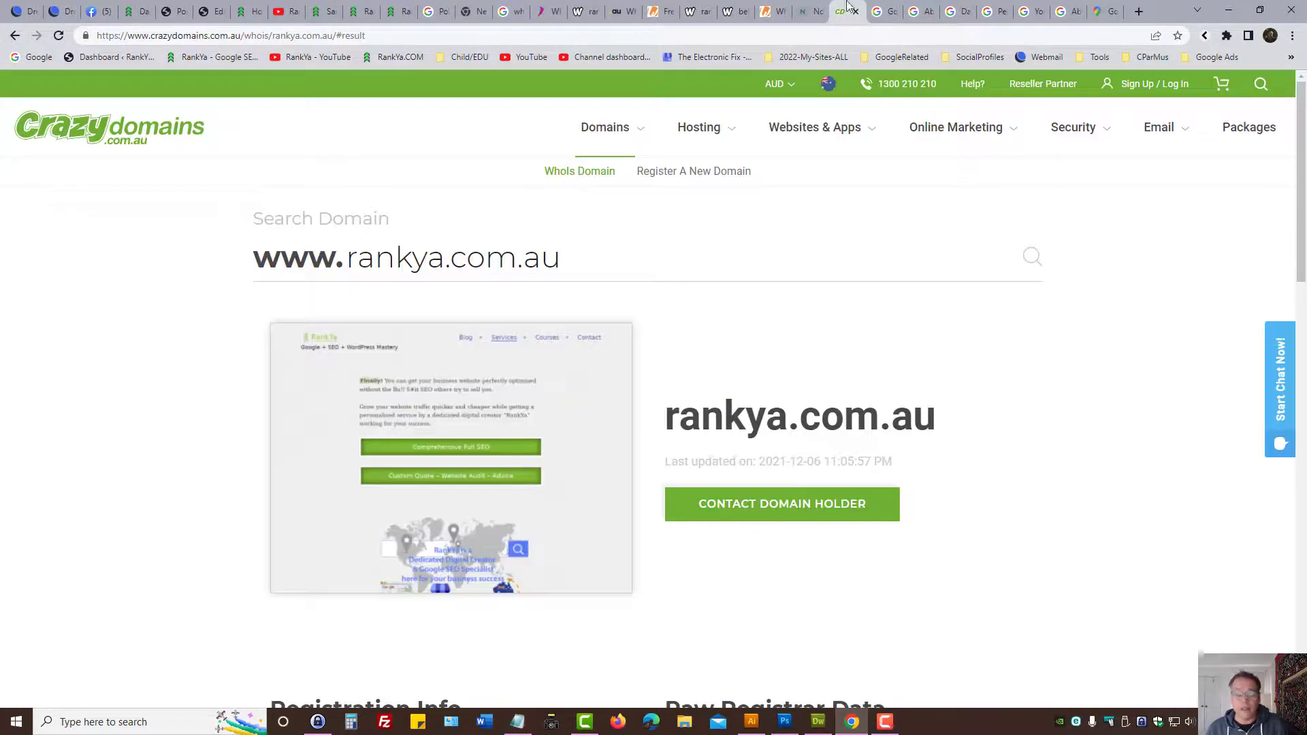
Open the Crazy Domains rankya.com.au result and highlight the domain and Registrar Data heading
{"action": "left_click", "coordinate": [839, 12]}
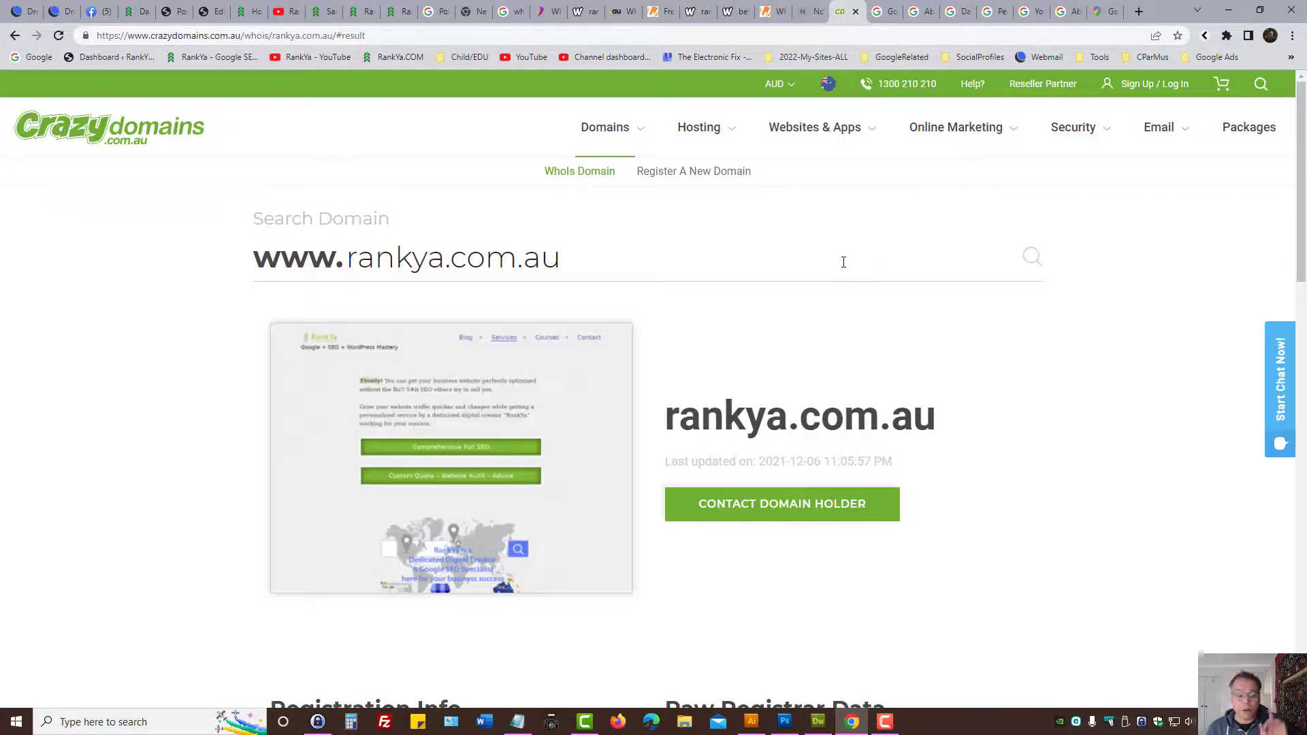
{"action": "left_click_drag", "start_coordinate": [347, 257], "coordinate": [598, 257]}
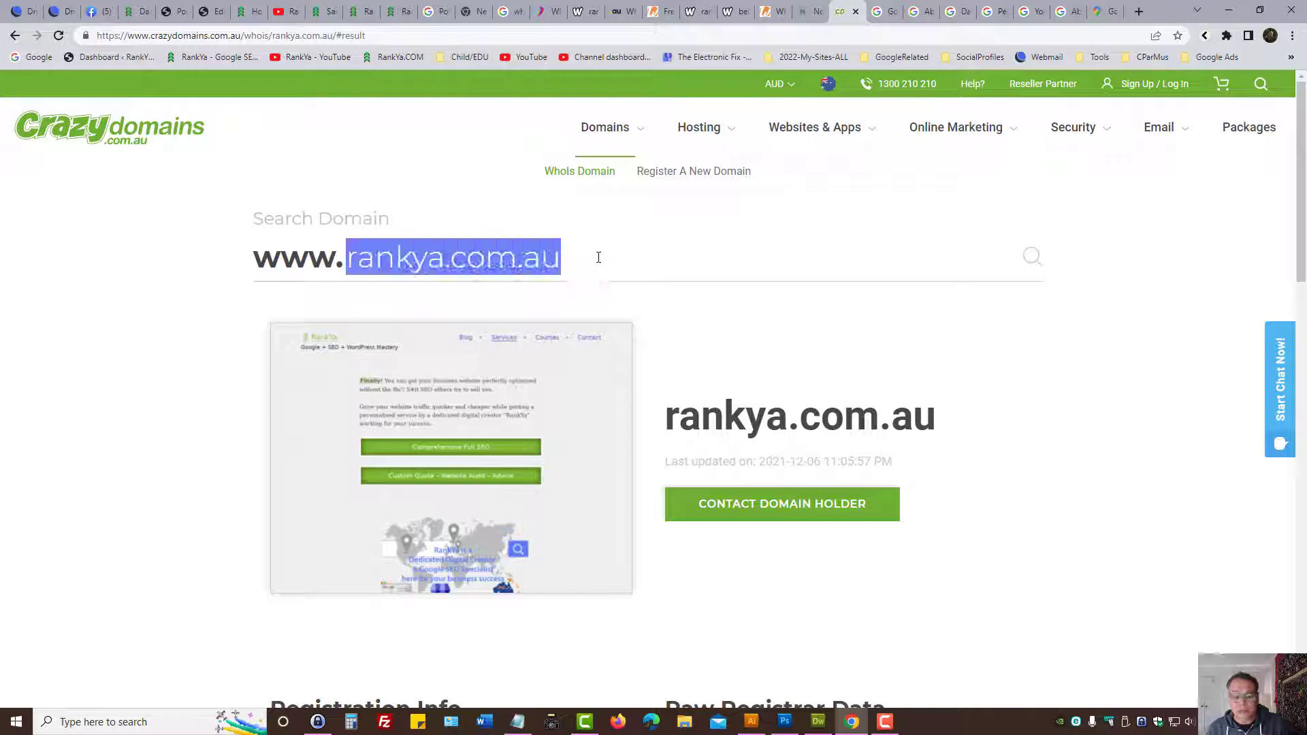
{"action": "scroll", "coordinate": [843, 373], "scroll_direction": "down", "scroll_amount": 2}
{"action": "scroll", "coordinate": [774, 506], "scroll_direction": "down", "scroll_amount": 3}
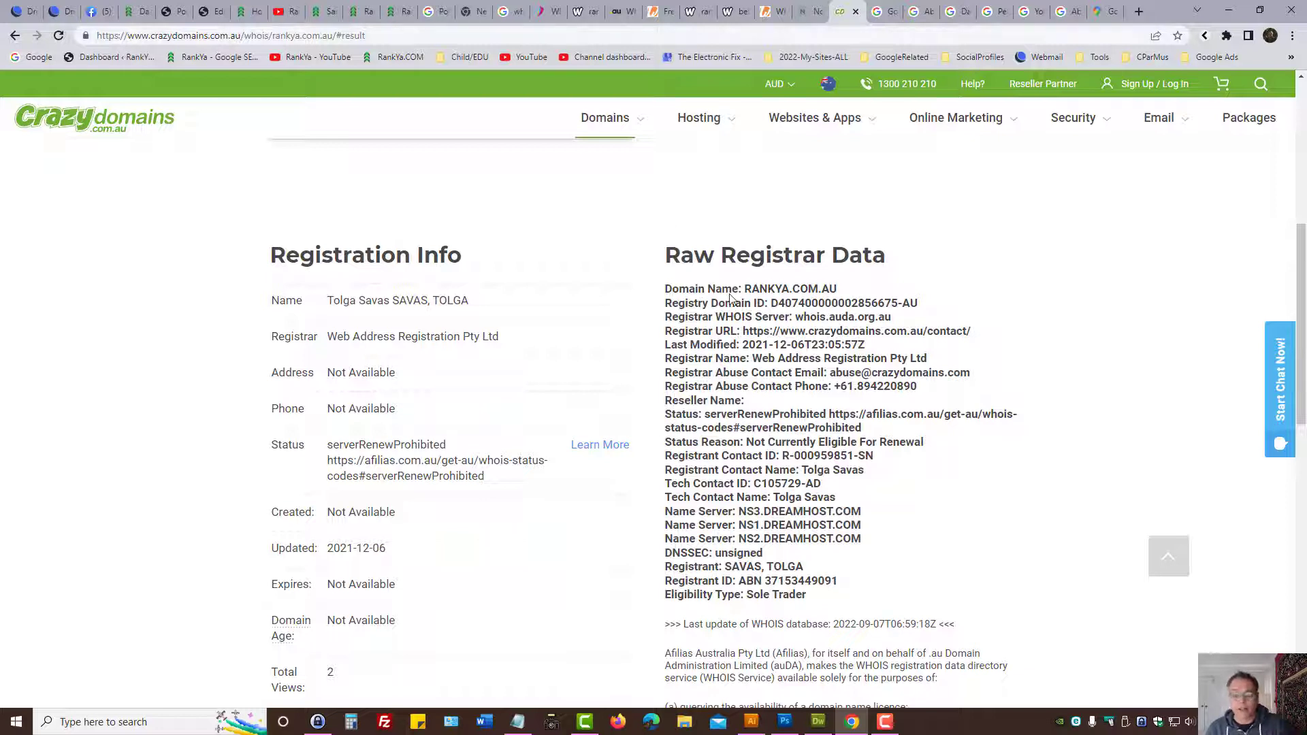
{"action": "left_click_drag", "start_coordinate": [720, 253], "coordinate": [914, 260]}
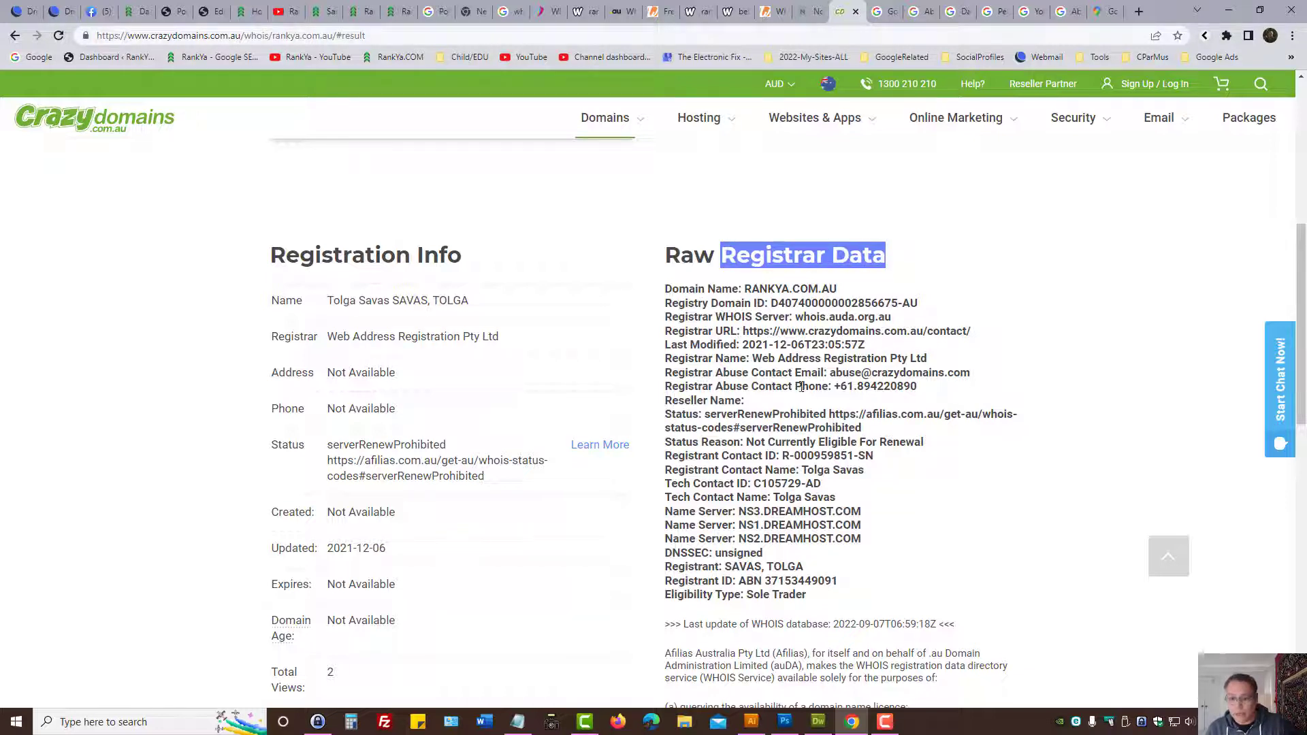
Highlight the registrar's Abuse Contact Phone and Abuse Contact Email lines
{"action": "left_click_drag", "start_coordinate": [664, 387], "coordinate": [831, 388]}
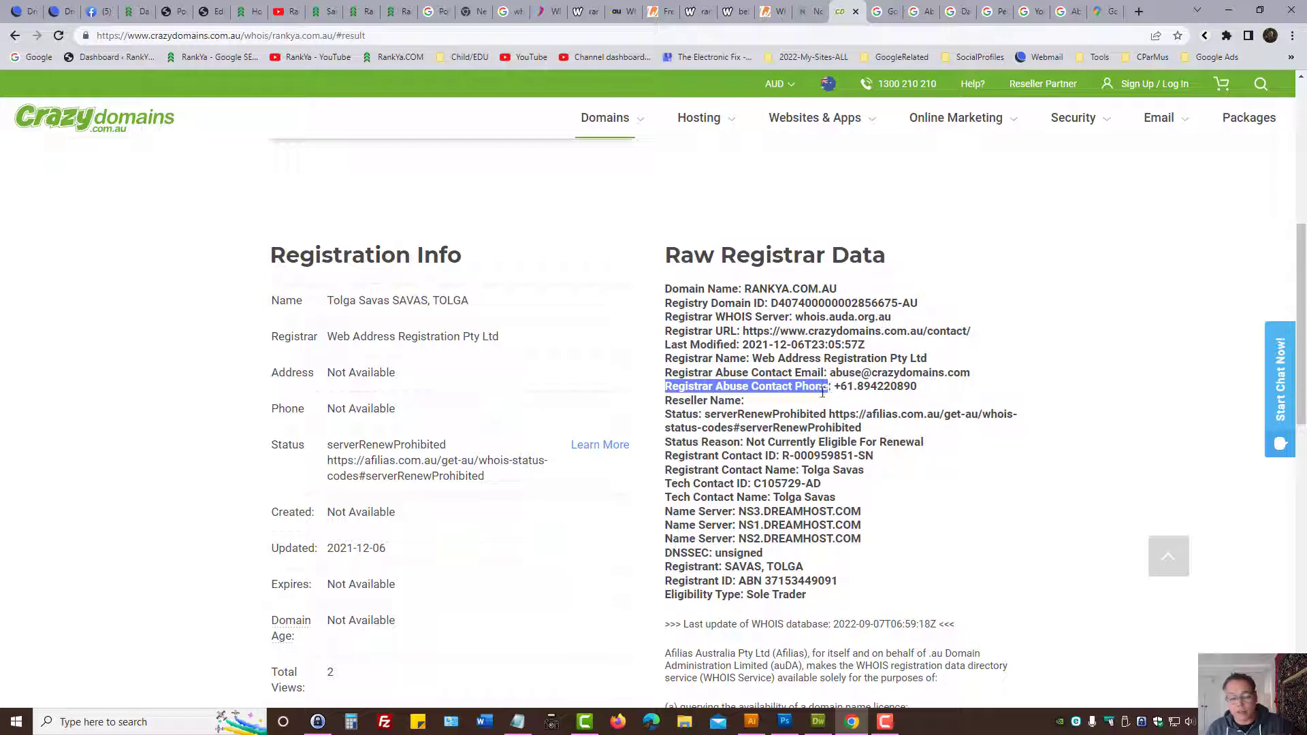
{"action": "left_click", "coordinate": [739, 397]}
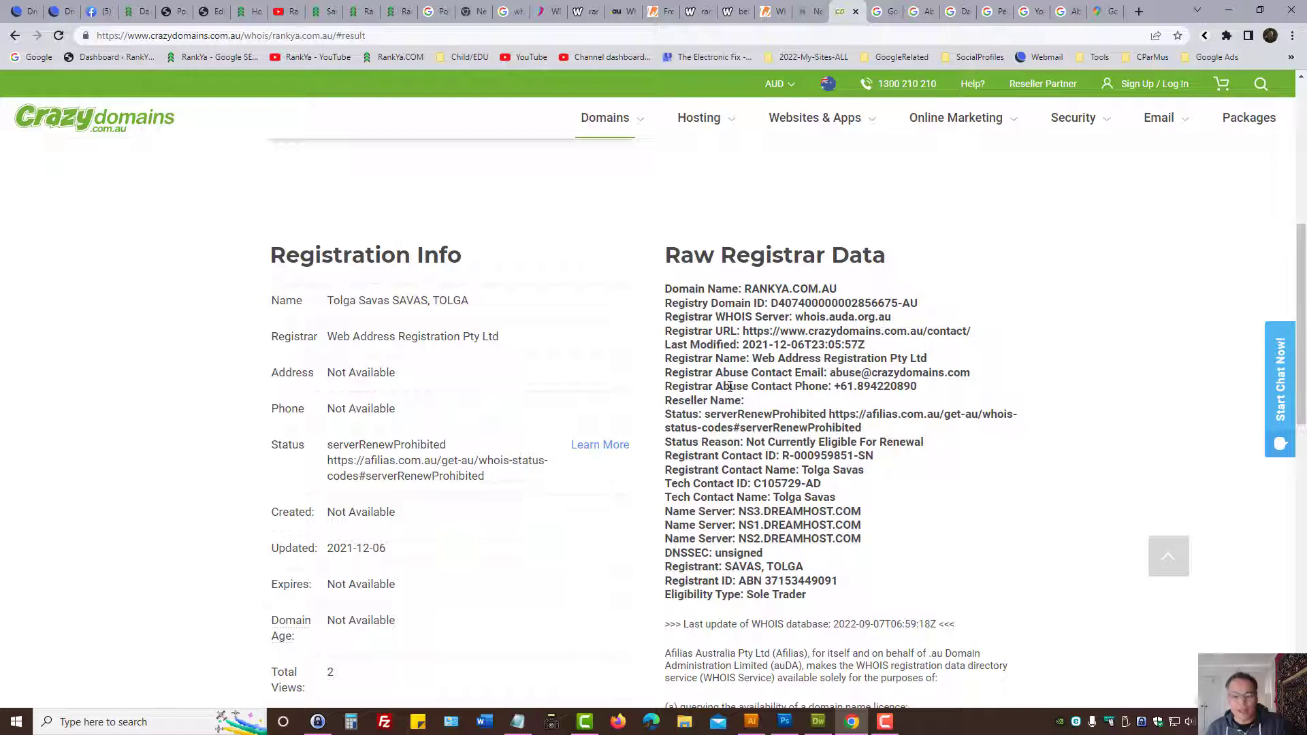
{"action": "left_click_drag", "start_coordinate": [719, 388], "coordinate": [829, 387]}
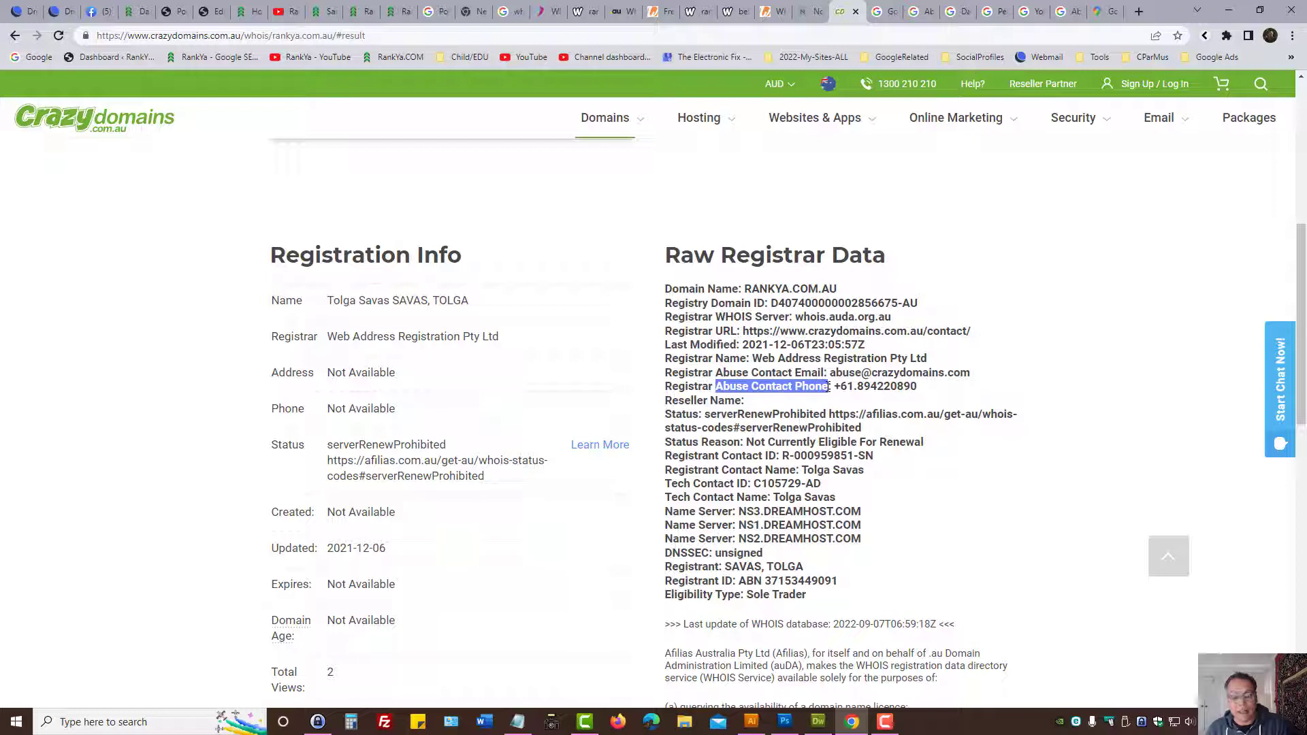
{"action": "left_click_drag", "start_coordinate": [718, 375], "coordinate": [830, 374]}
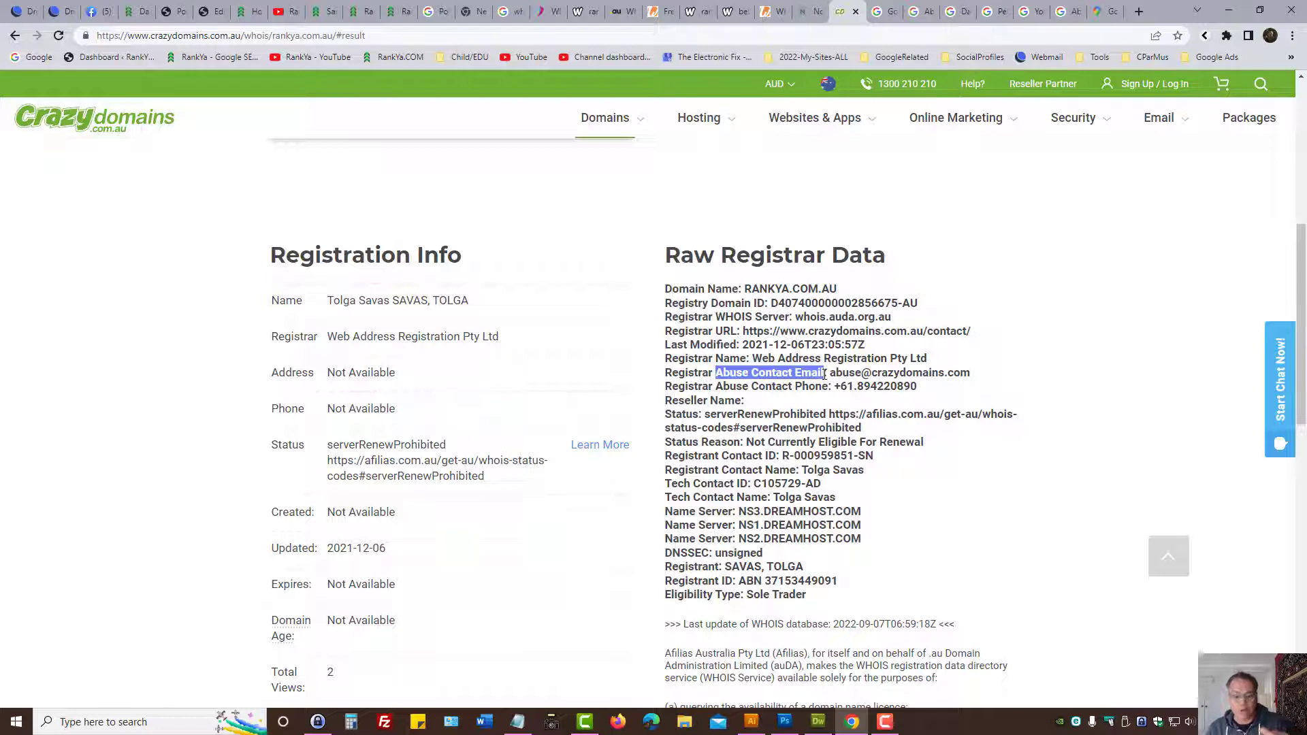
{"action": "left_click", "coordinate": [777, 384]}
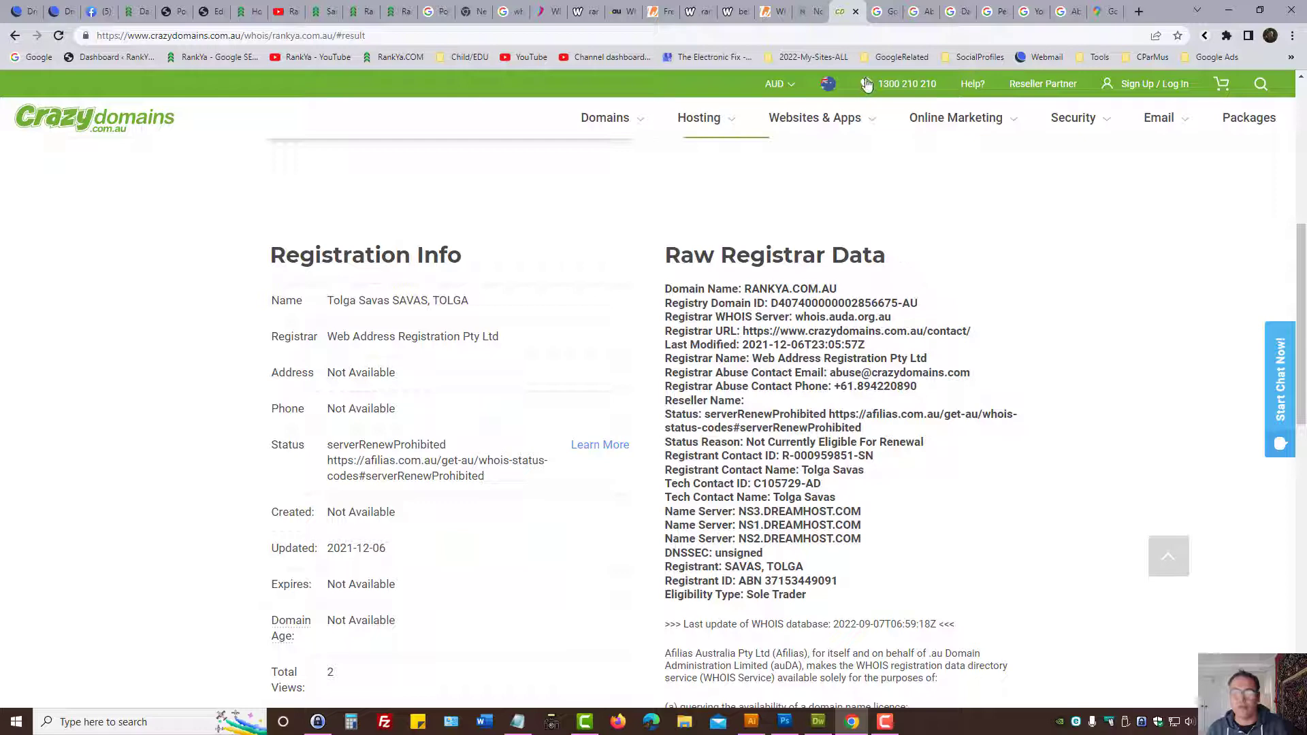
Switch to the courierdispatchsoftware.co.uk whois.com result and highlight its domain heading
{"action": "left_click", "coordinate": [809, 12]}
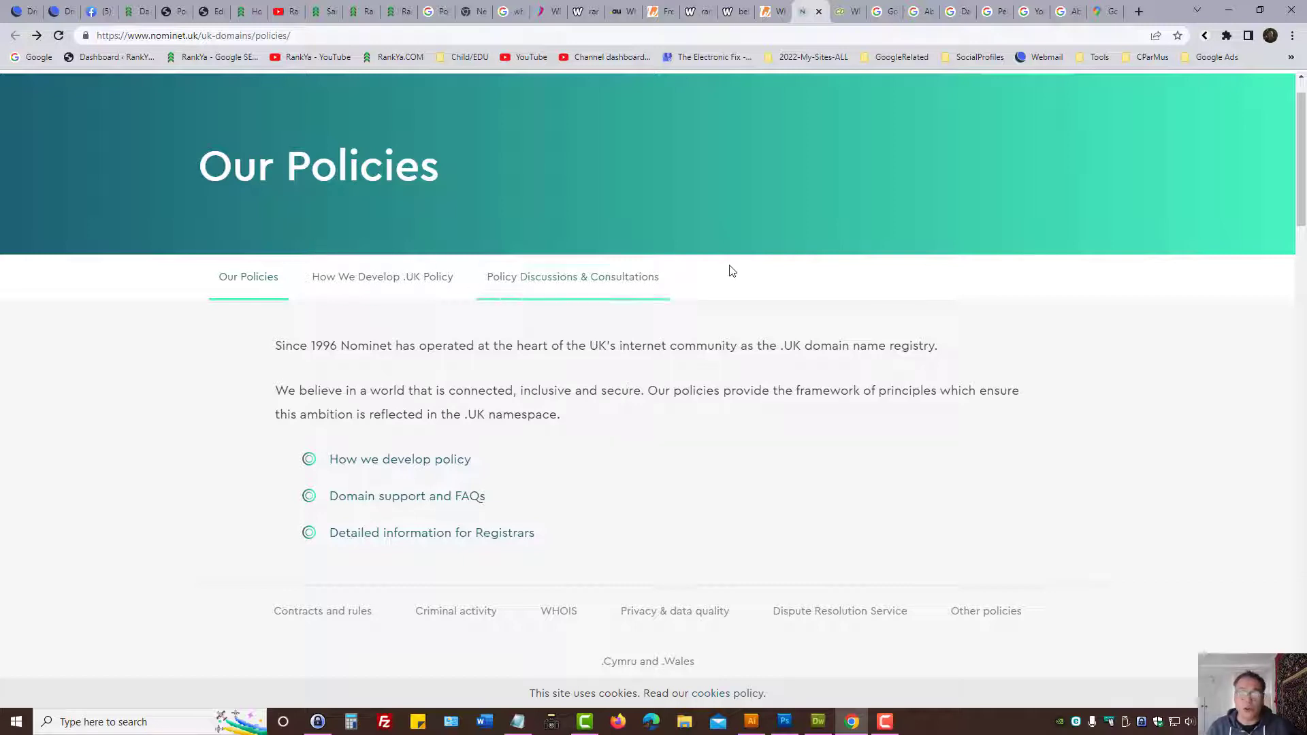
{"action": "left_click", "coordinate": [765, 8]}
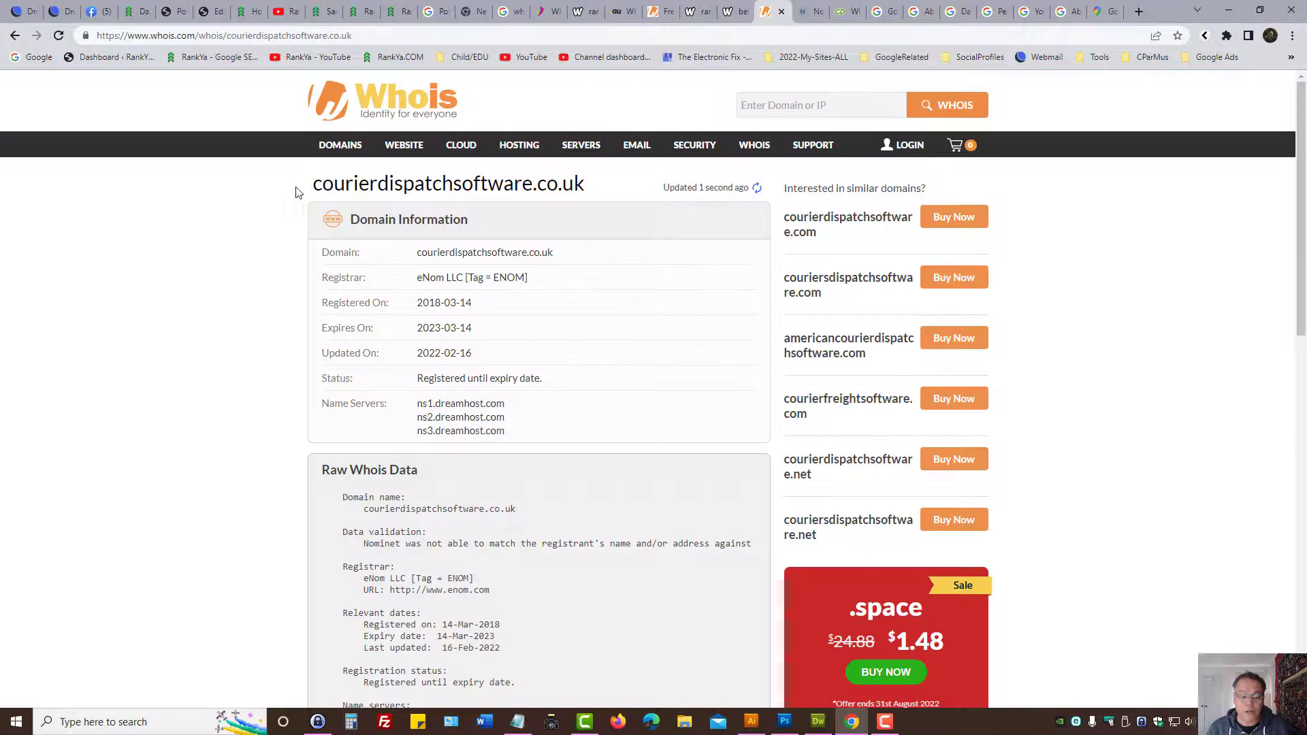
{"action": "key", "text": "ctrl+a"}
{"action": "triple_click", "coordinate": [495, 181]}
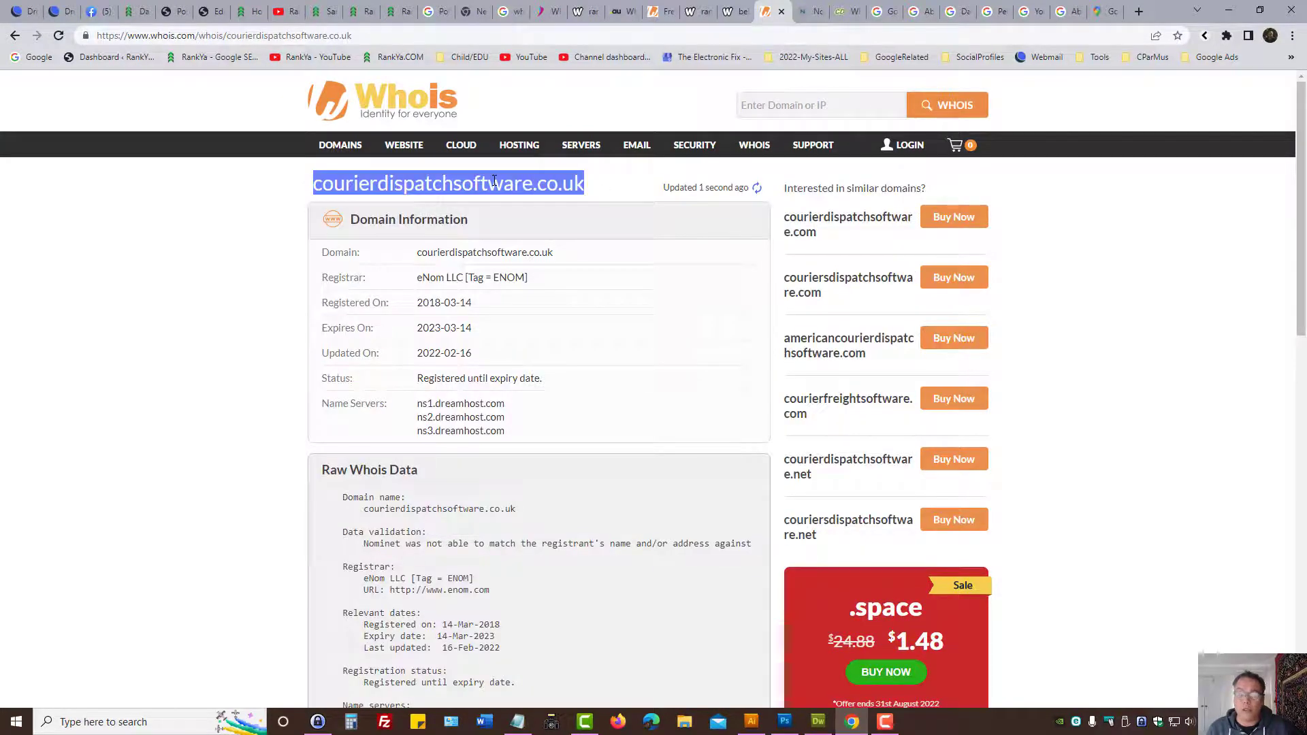
{"action": "left_click", "coordinate": [179, 365]}
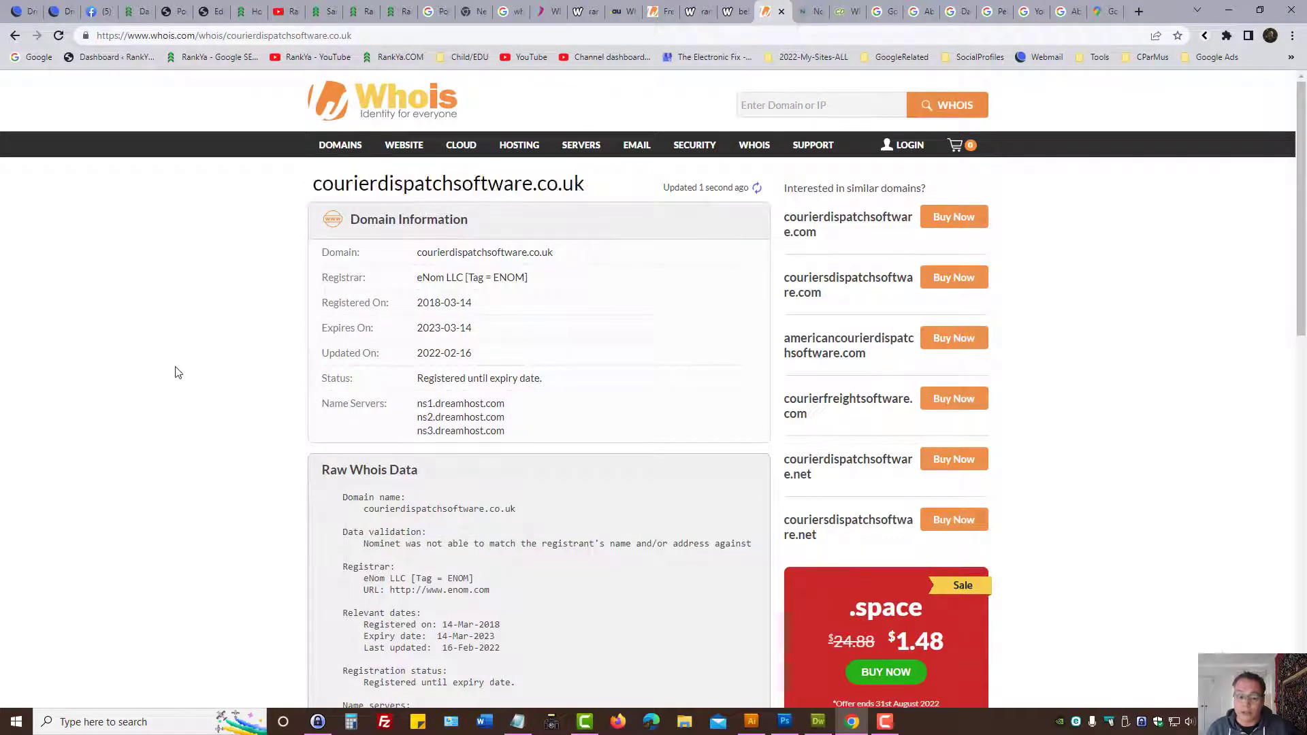
{"action": "scroll", "coordinate": [182, 373], "scroll_direction": "down", "scroll_amount": 2}
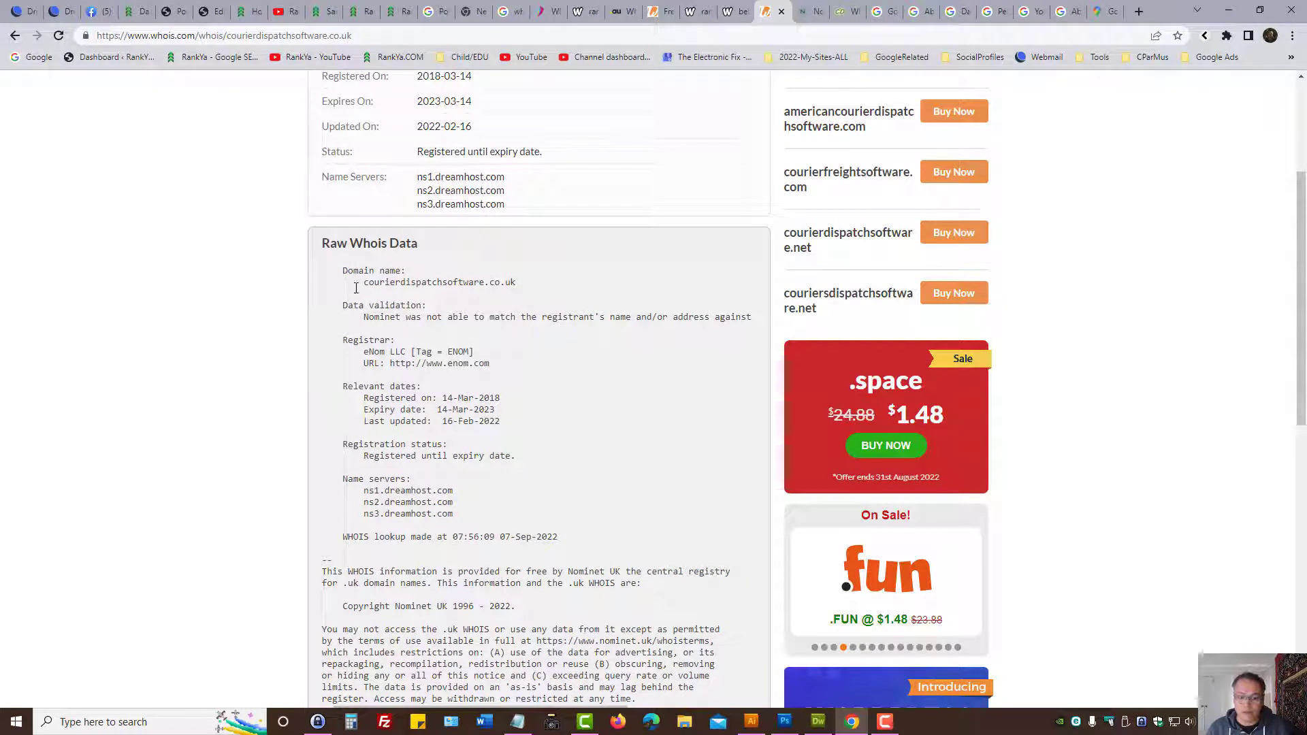
Highlight the raw WHOIS data through the name servers, Nominet notice and terms URL
{"action": "left_click_drag", "start_coordinate": [348, 278], "coordinate": [542, 525]}
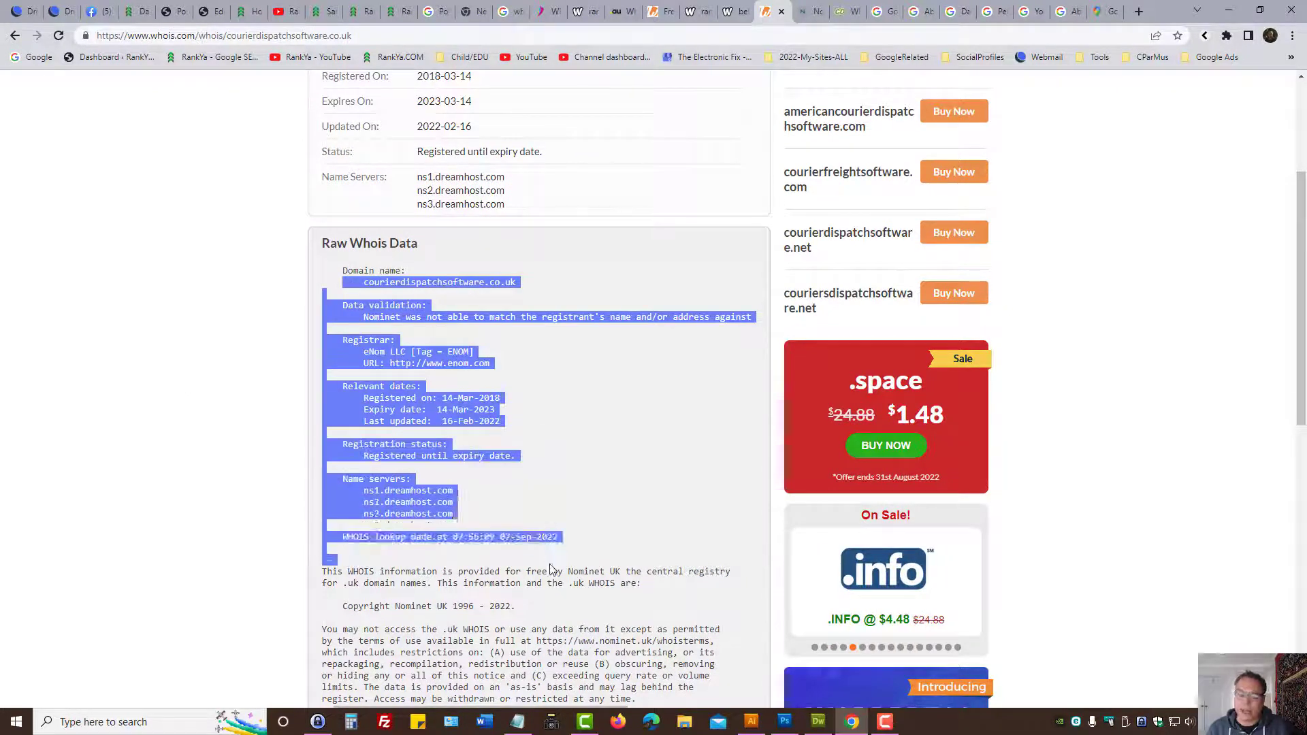
{"action": "left_click_drag", "start_coordinate": [543, 526], "coordinate": [665, 592]}
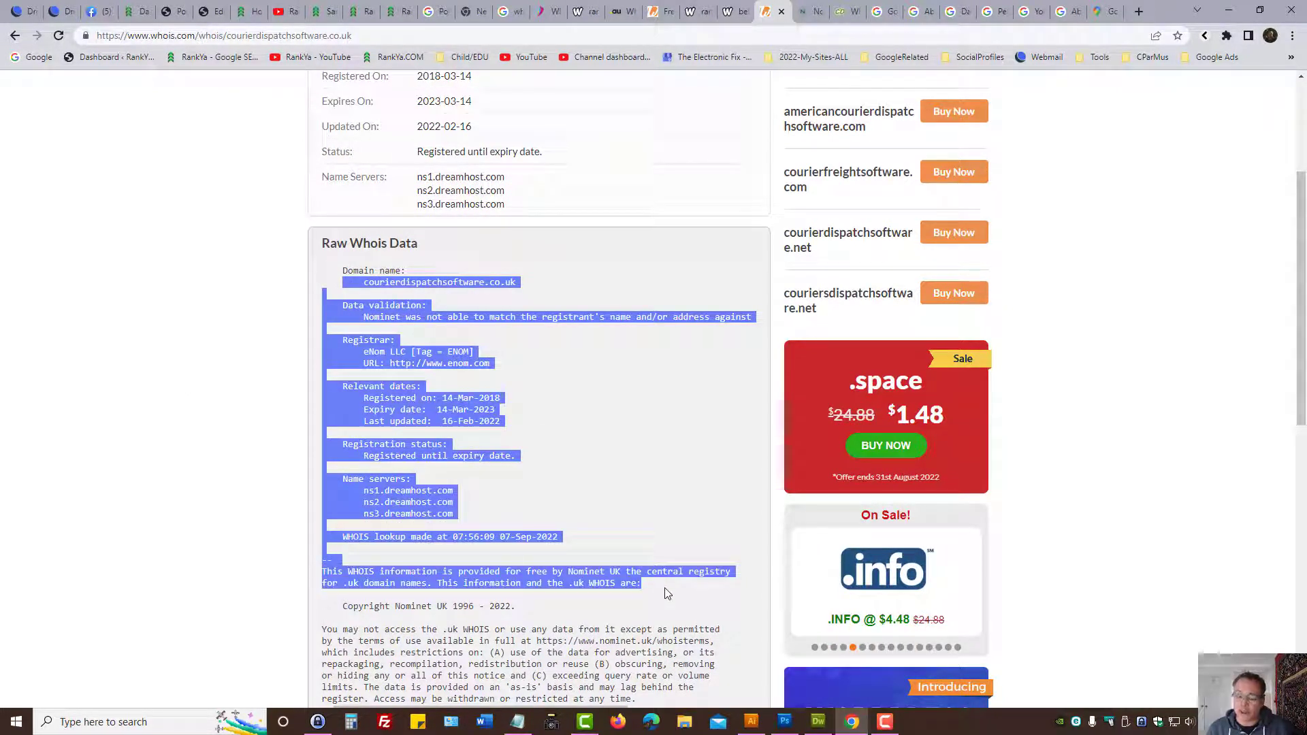
{"action": "scroll", "coordinate": [654, 583], "scroll_direction": "down", "scroll_amount": 2}
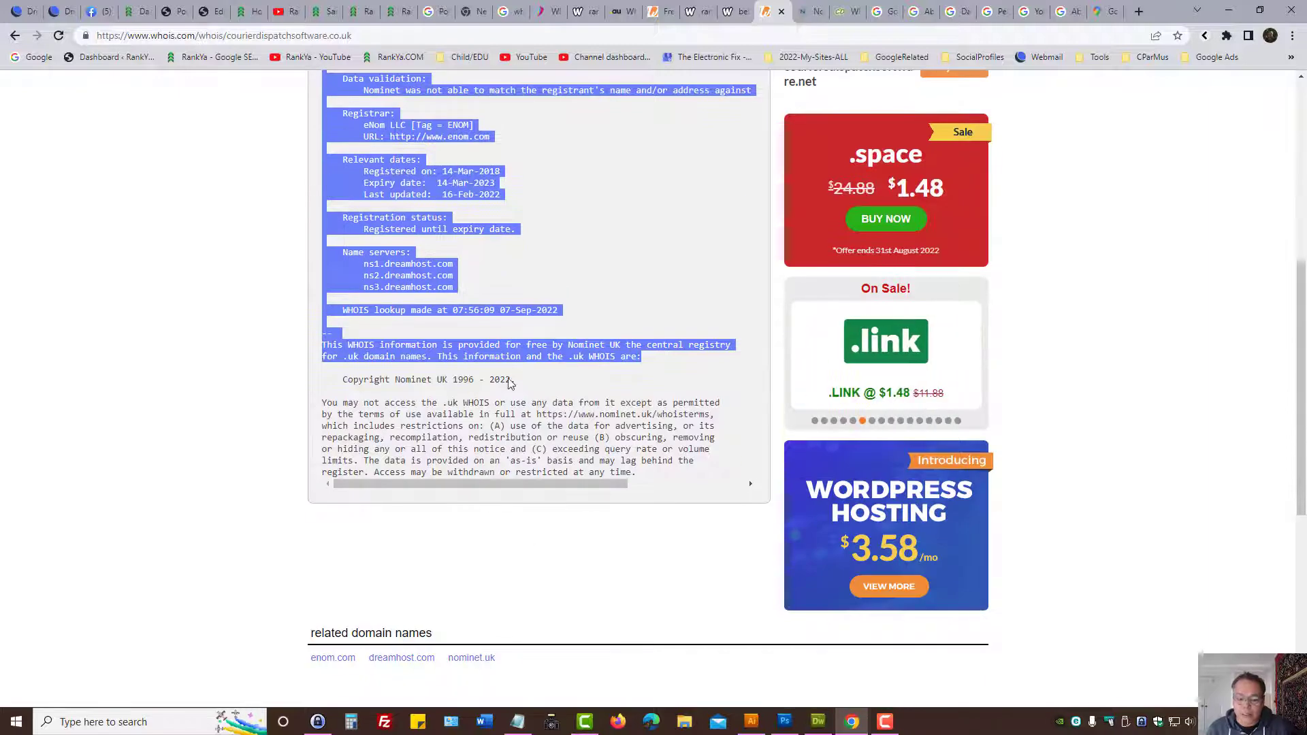
{"action": "left_click", "coordinate": [553, 427]}
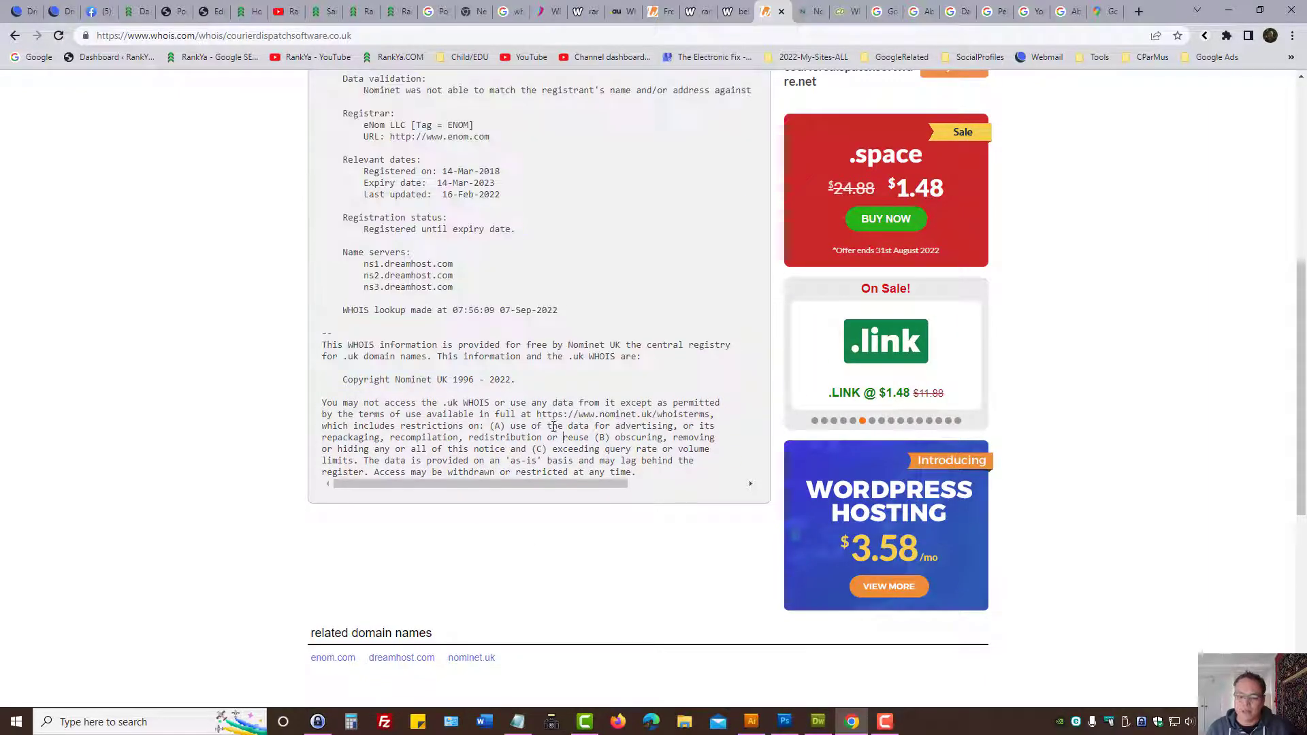
{"action": "left_click_drag", "start_coordinate": [538, 417], "coordinate": [714, 417]}
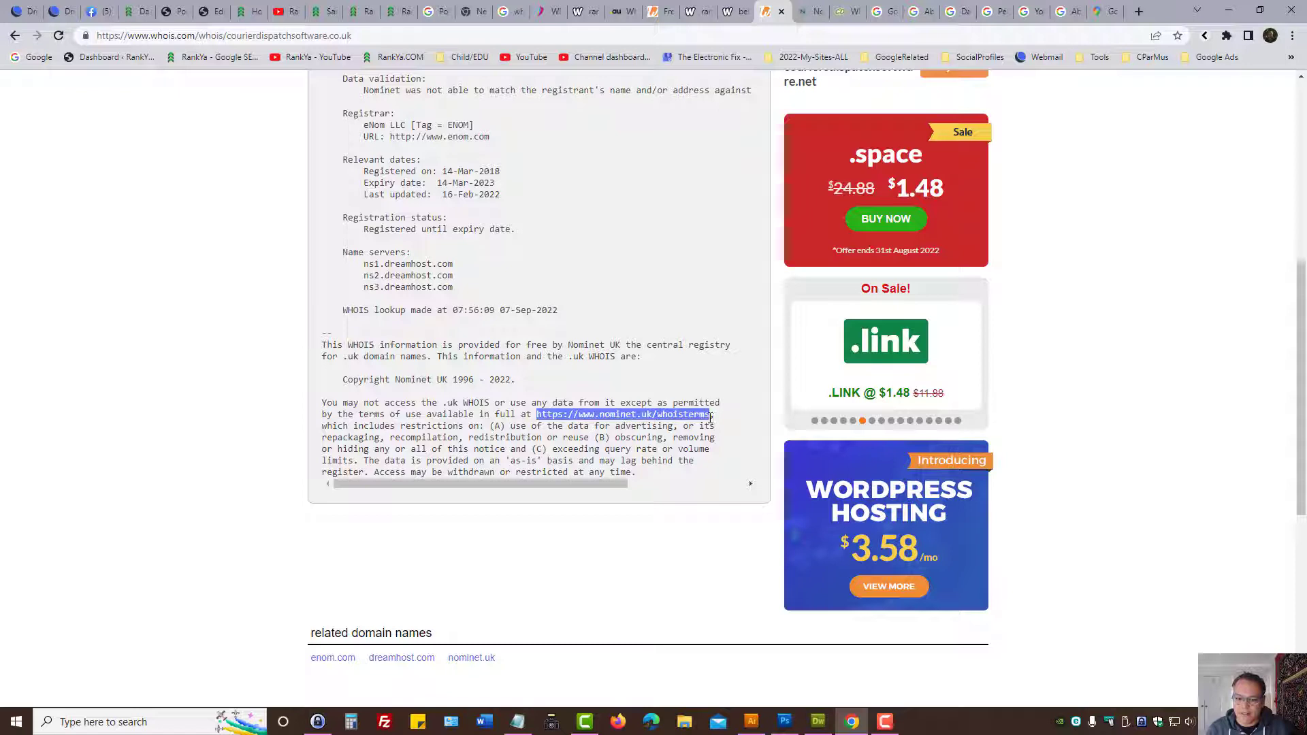
{"action": "right_click", "coordinate": [701, 419]}
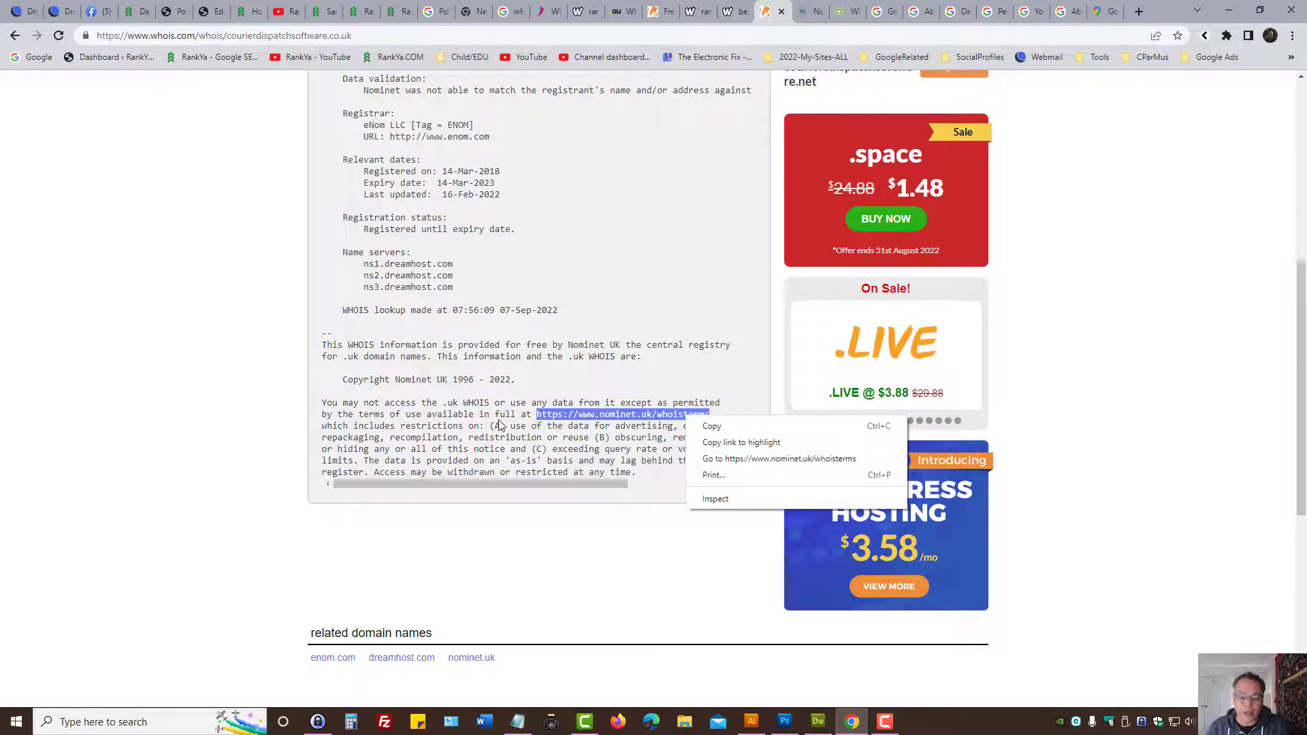
{"action": "left_click", "coordinate": [602, 380]}
{"action": "scroll", "coordinate": [449, 340], "scroll_direction": "up", "scroll_amount": 2}
{"action": "scroll", "coordinate": [447, 337], "scroll_direction": "up", "scroll_amount": 2}
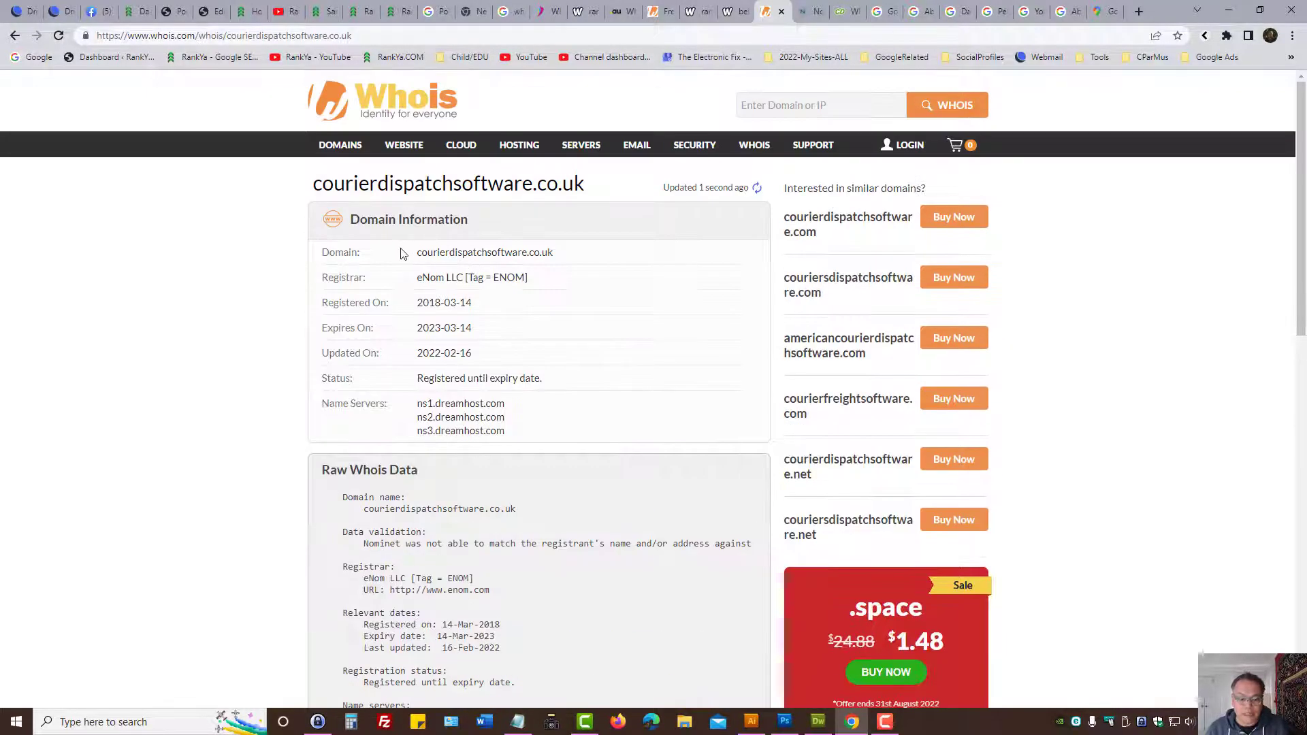
{"action": "left_click_drag", "start_coordinate": [416, 251], "coordinate": [563, 650]}
{"action": "scroll", "coordinate": [562, 649], "scroll_direction": "down", "scroll_amount": 4}
Highlight the .uk domain name, 'Nominet', and the nominet.uk/whoisterms address again
{"action": "left_click", "coordinate": [563, 623]}
{"action": "scroll", "coordinate": [563, 573], "scroll_direction": "up", "scroll_amount": 2}
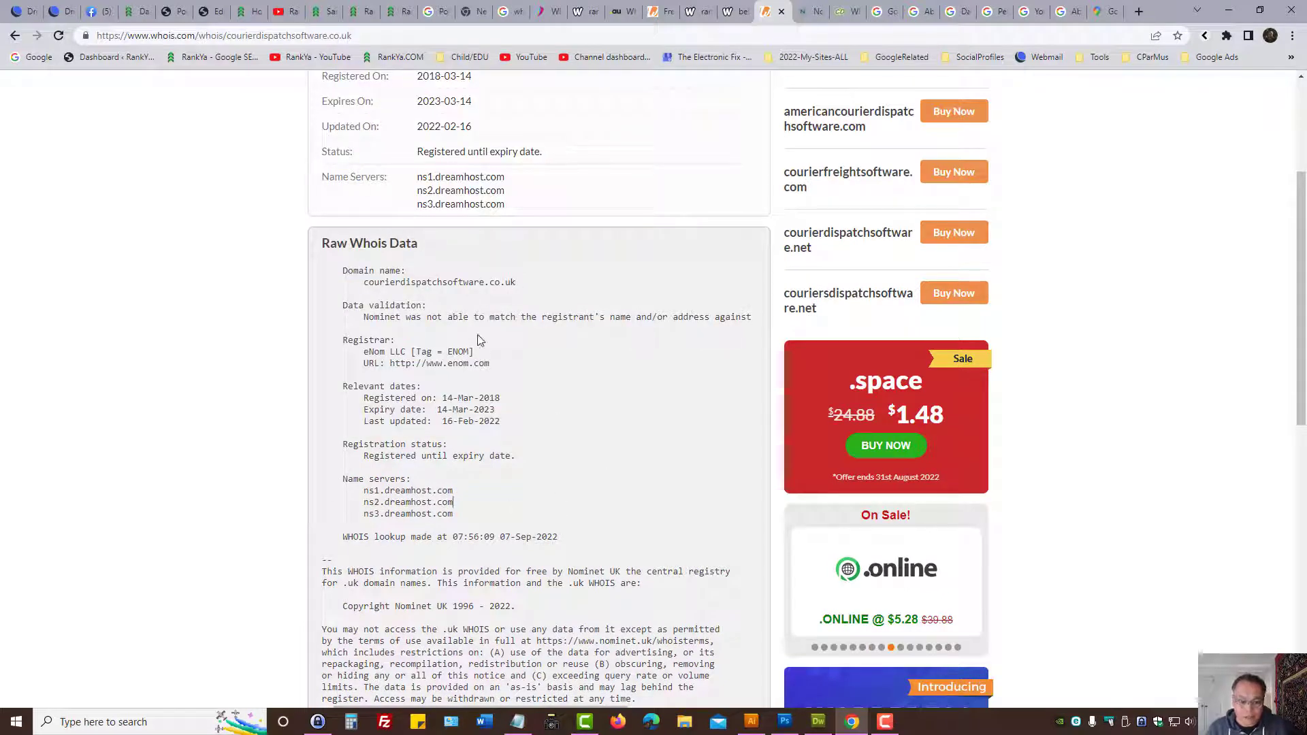
{"action": "left_click_drag", "start_coordinate": [362, 282], "coordinate": [551, 285]}
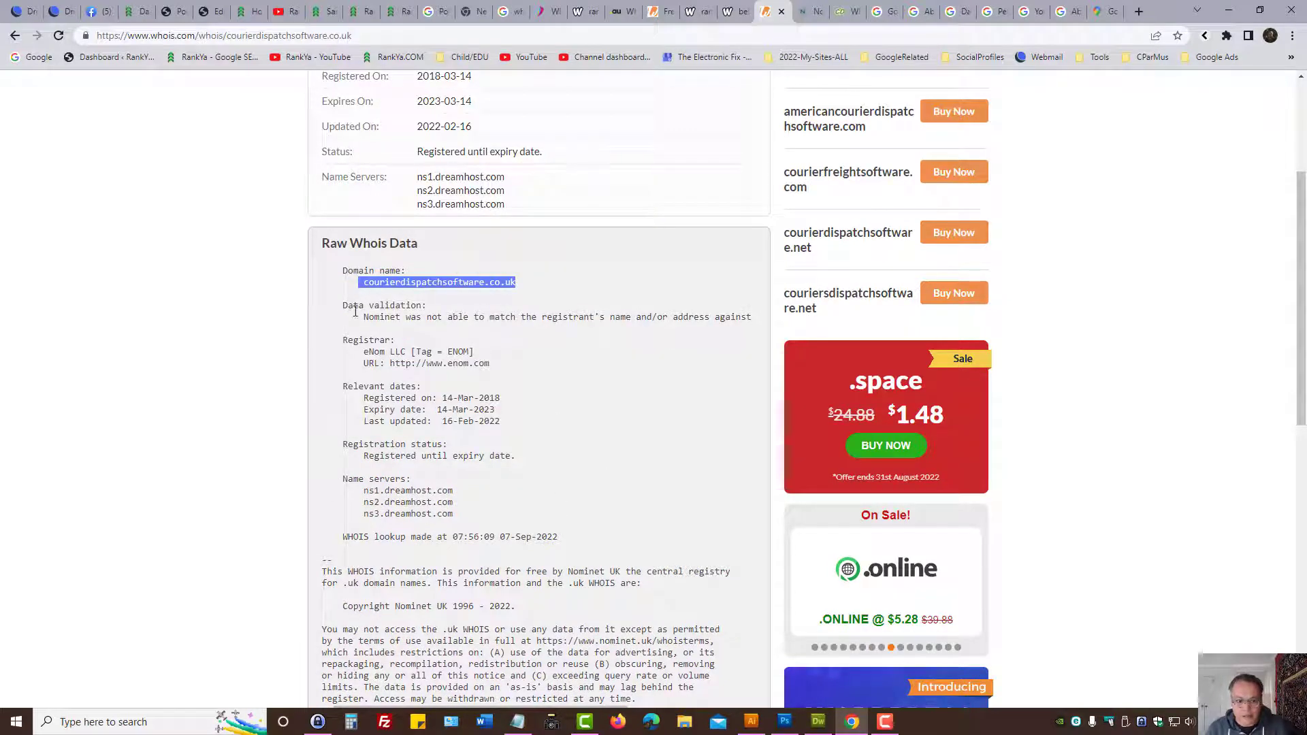
{"action": "mouse_move", "coordinate": [447, 317]}
{"action": "left_mouse_down"}
{"action": "mouse_move", "coordinate": [364, 317]}
{"action": "mouse_move", "coordinate": [407, 316]}
{"action": "left_mouse_up"}
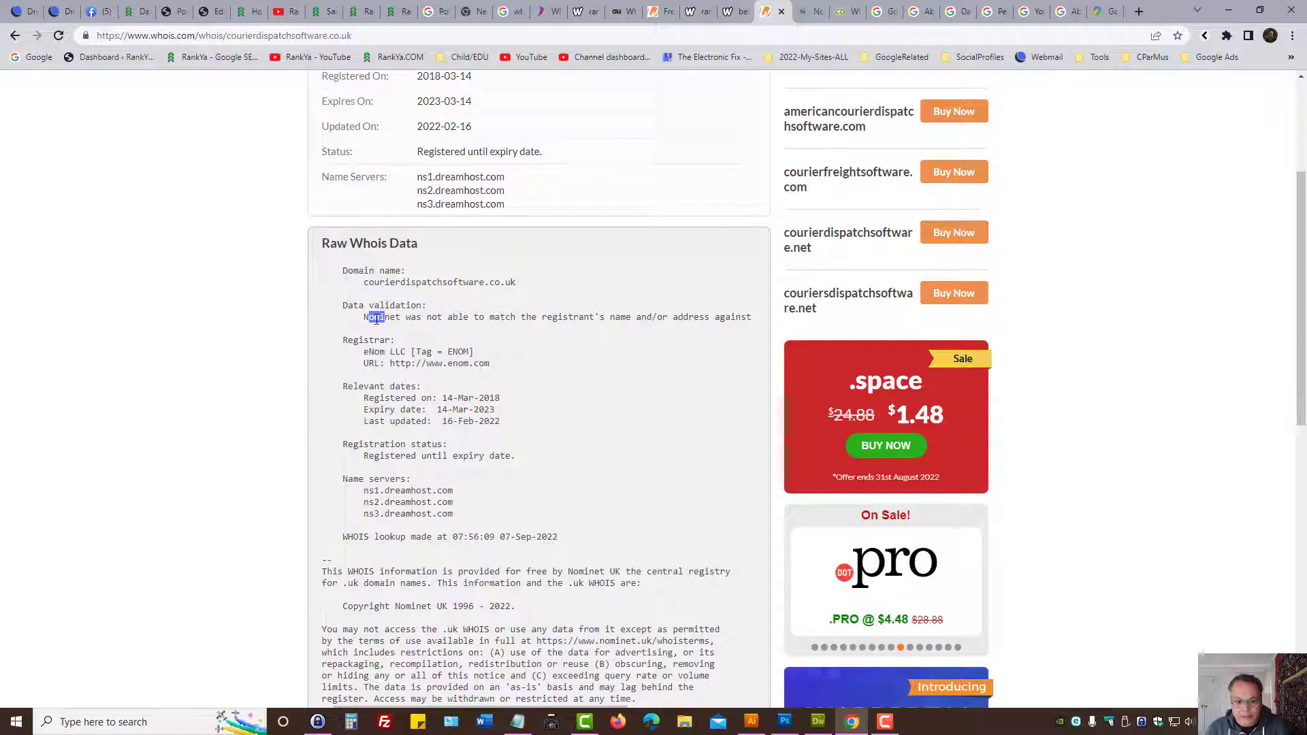
{"action": "left_click", "coordinate": [597, 428]}
{"action": "scroll", "coordinate": [714, 439], "scroll_direction": "down", "scroll_amount": 2}
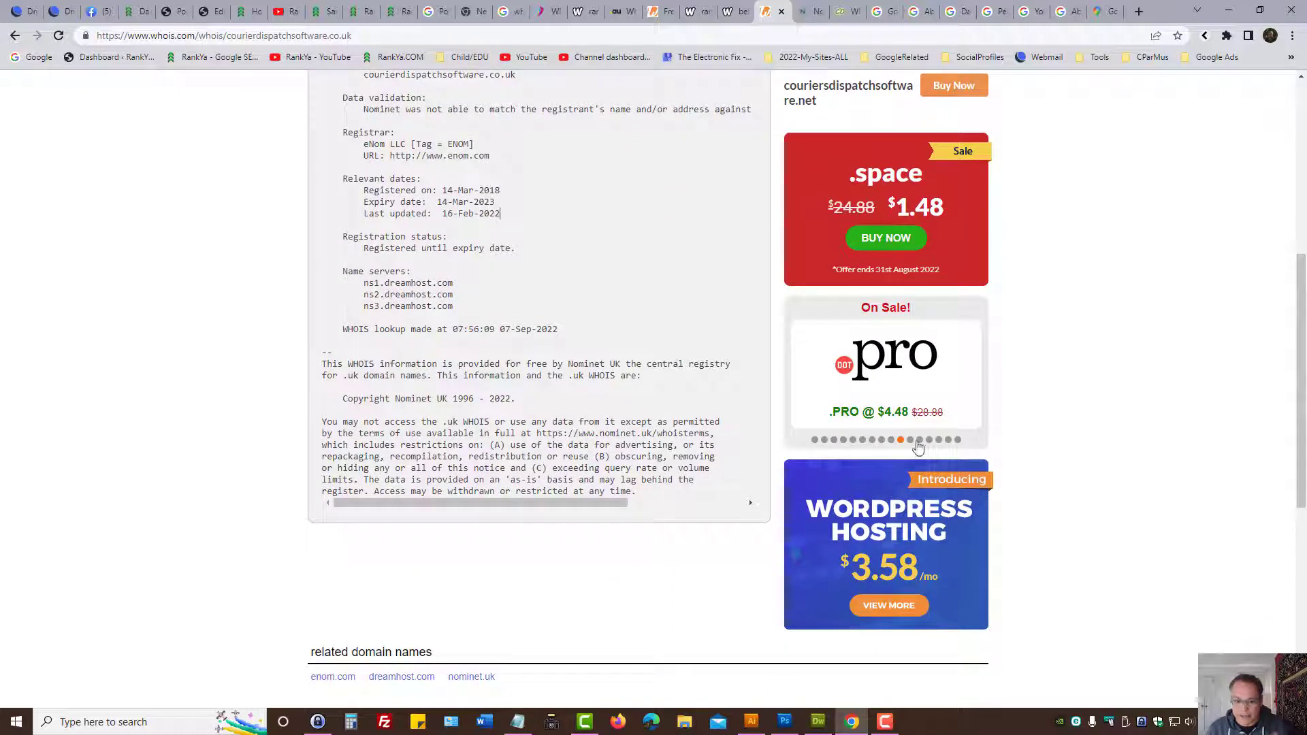
{"action": "left_click_drag", "start_coordinate": [535, 433], "coordinate": [712, 433]}
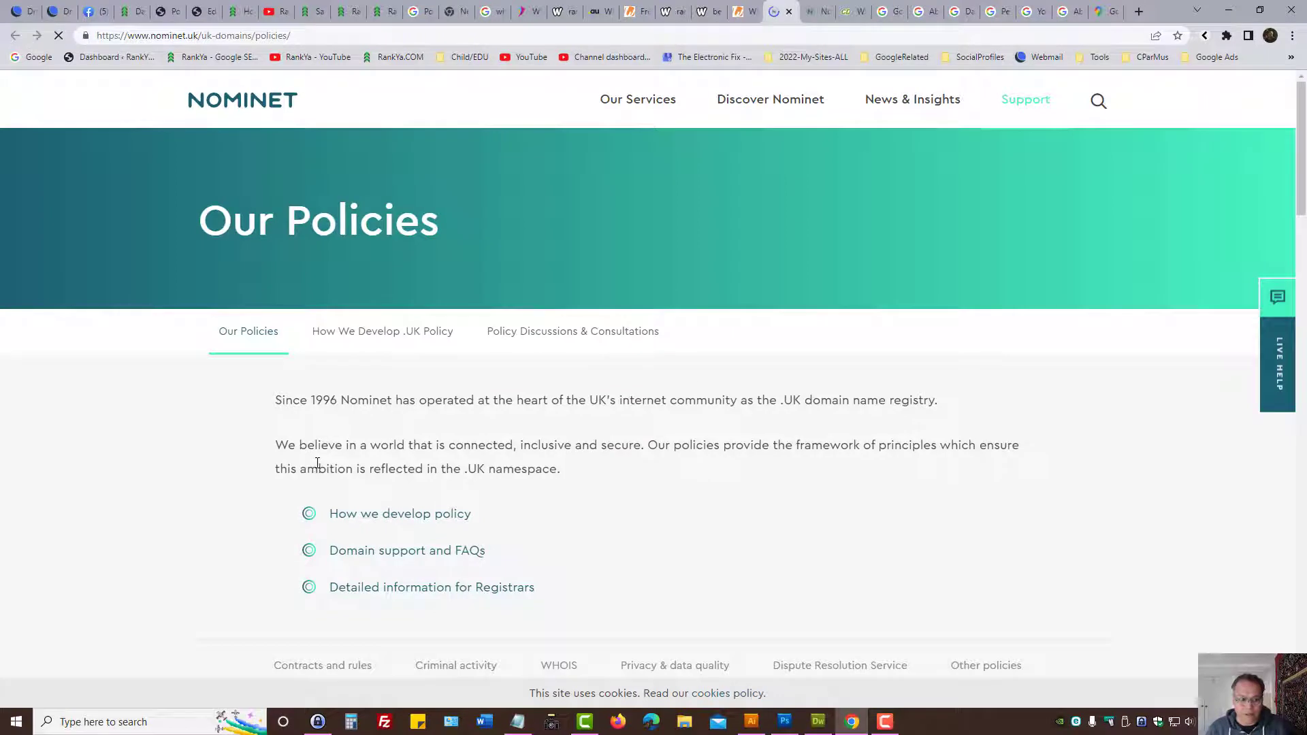
{"action": "scroll", "coordinate": [423, 345], "scroll_direction": "down", "scroll_amount": 1}
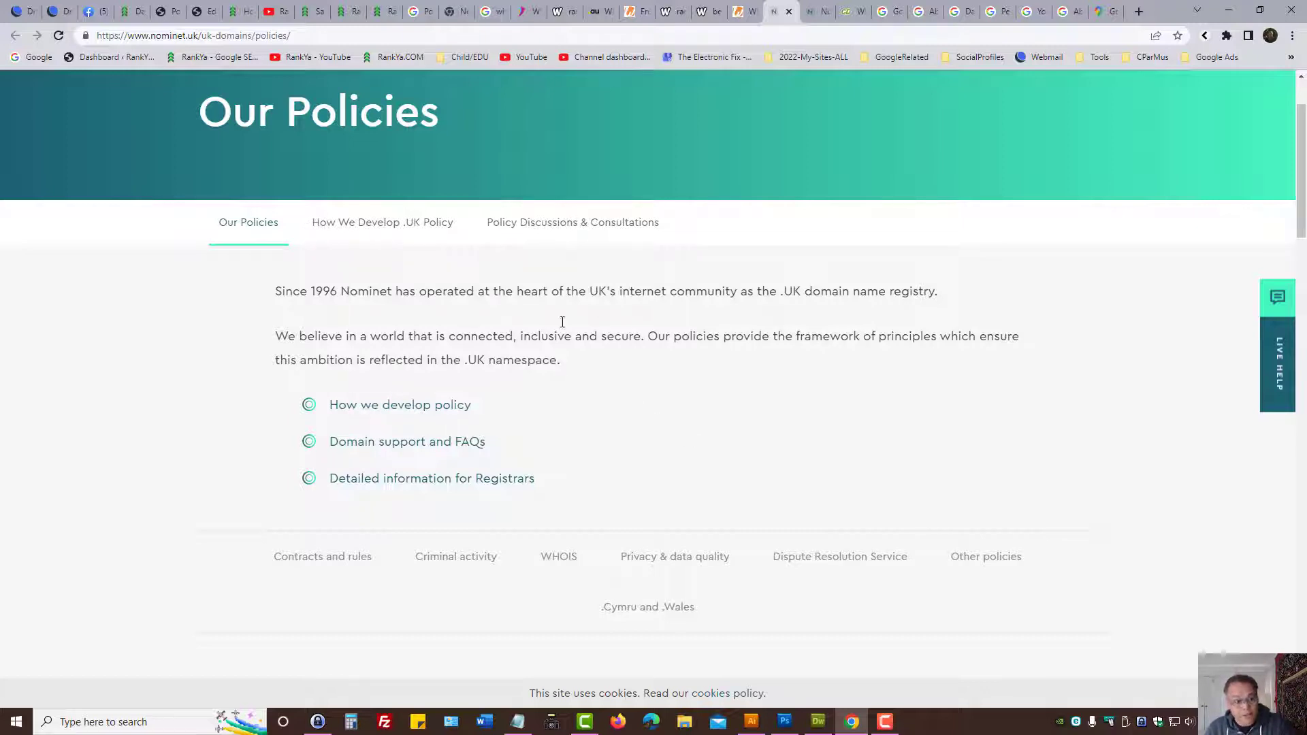
Select the Nominet Our Policies page address, then return to the RankYa website
{"action": "left_click", "coordinate": [207, 36]}
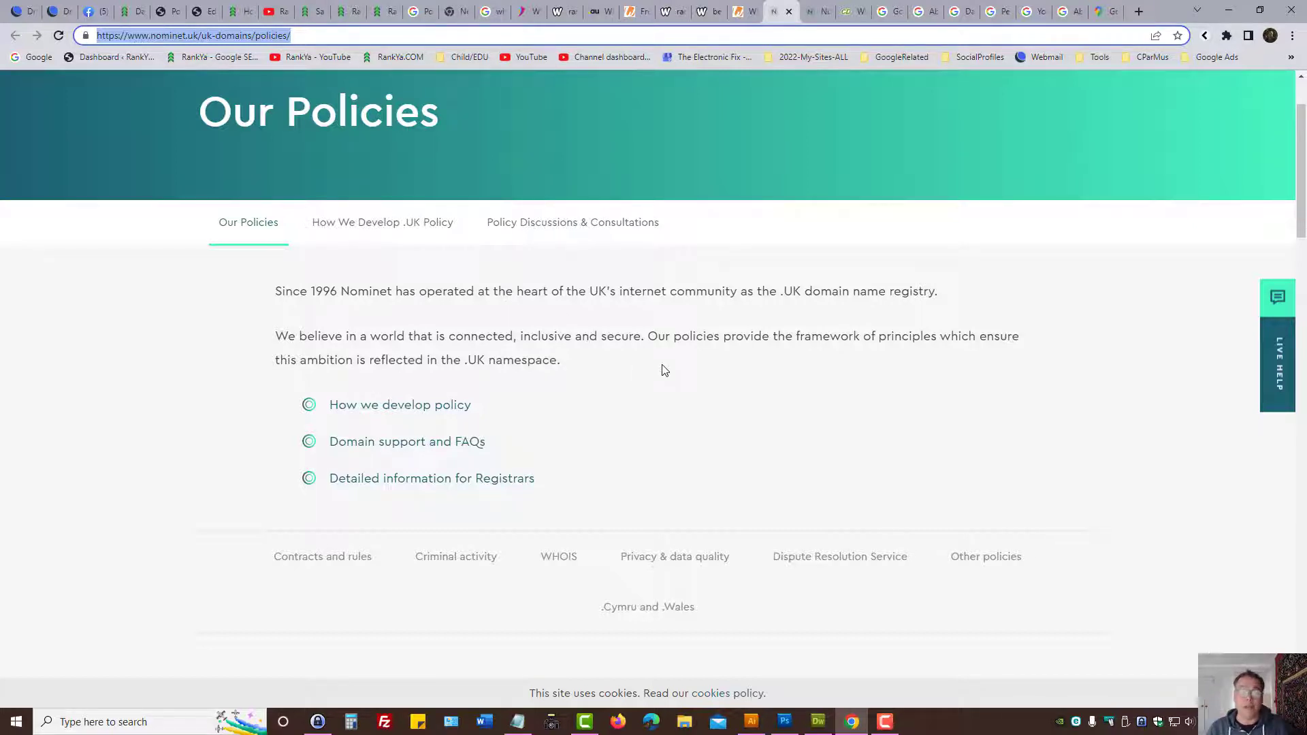
{"action": "left_click", "coordinate": [386, 11]}
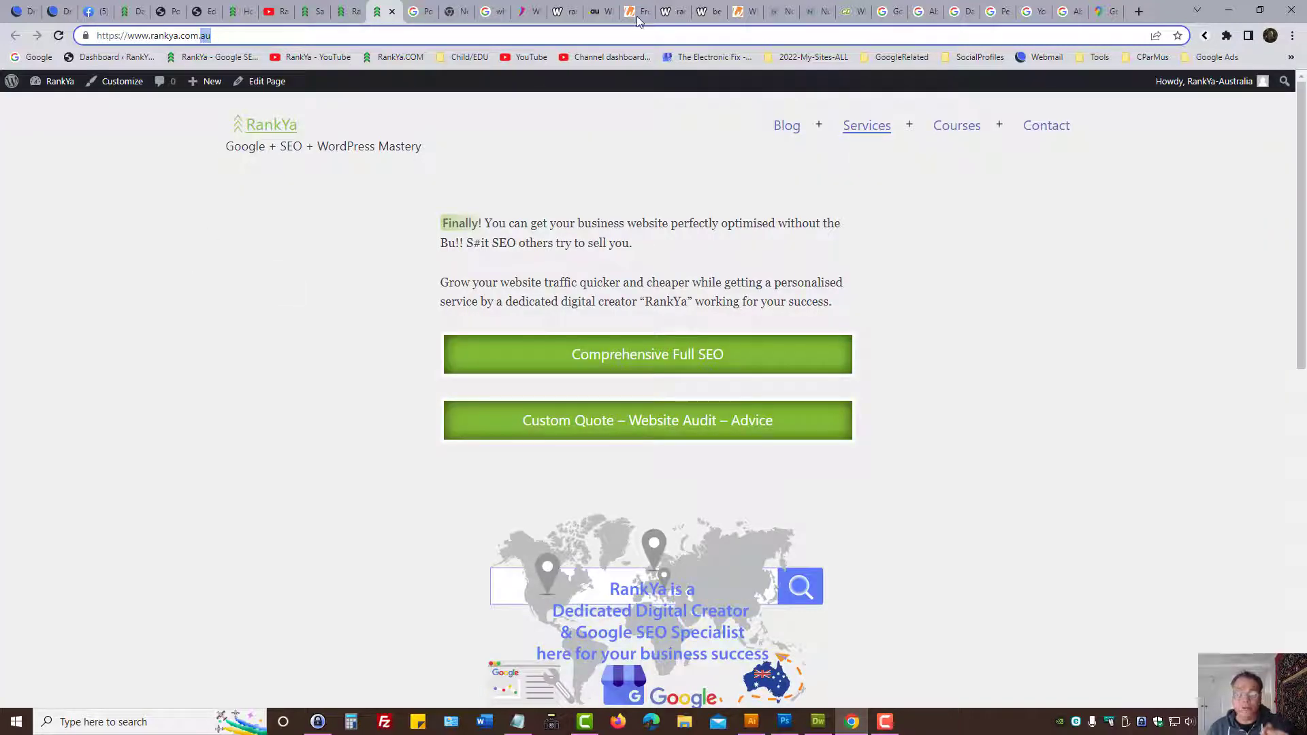
Glance at the rankya.com who.is record, then return to Nominet's .UK Our Policies page
{"action": "left_click", "coordinate": [559, 11]}
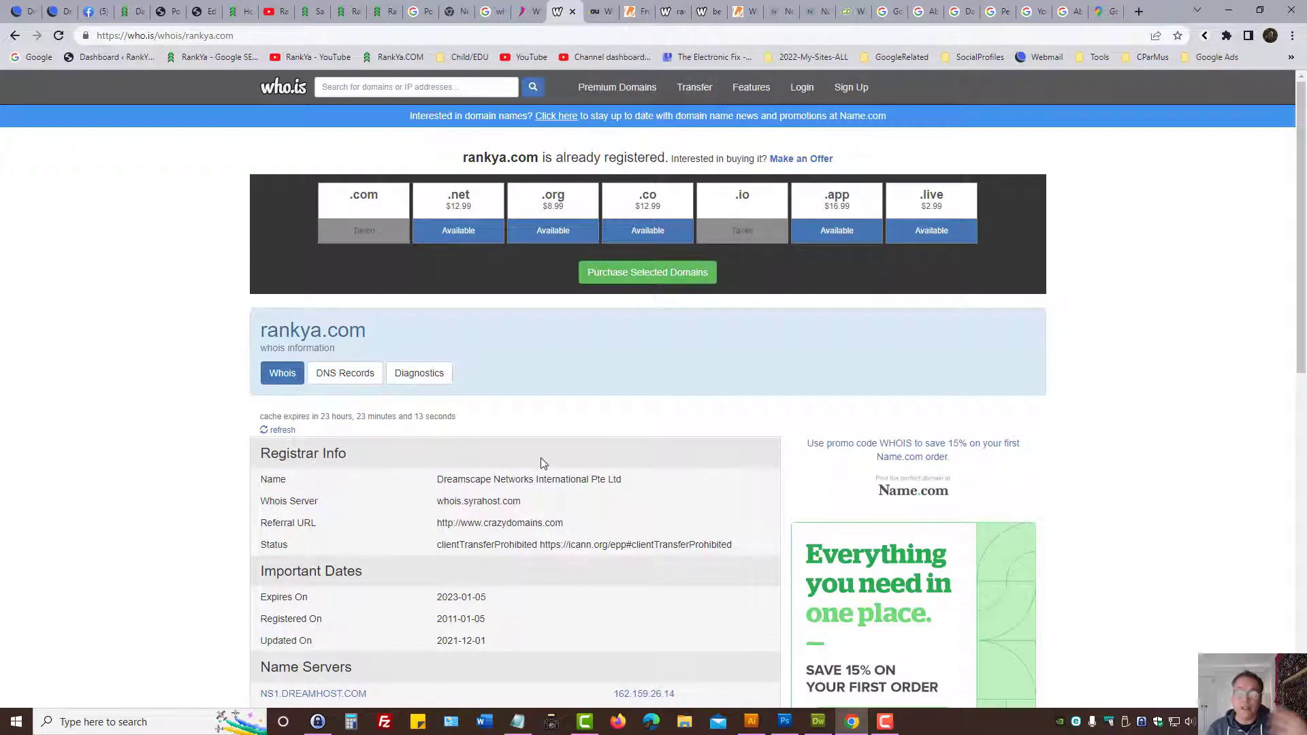
{"action": "left_click", "coordinate": [814, 11]}
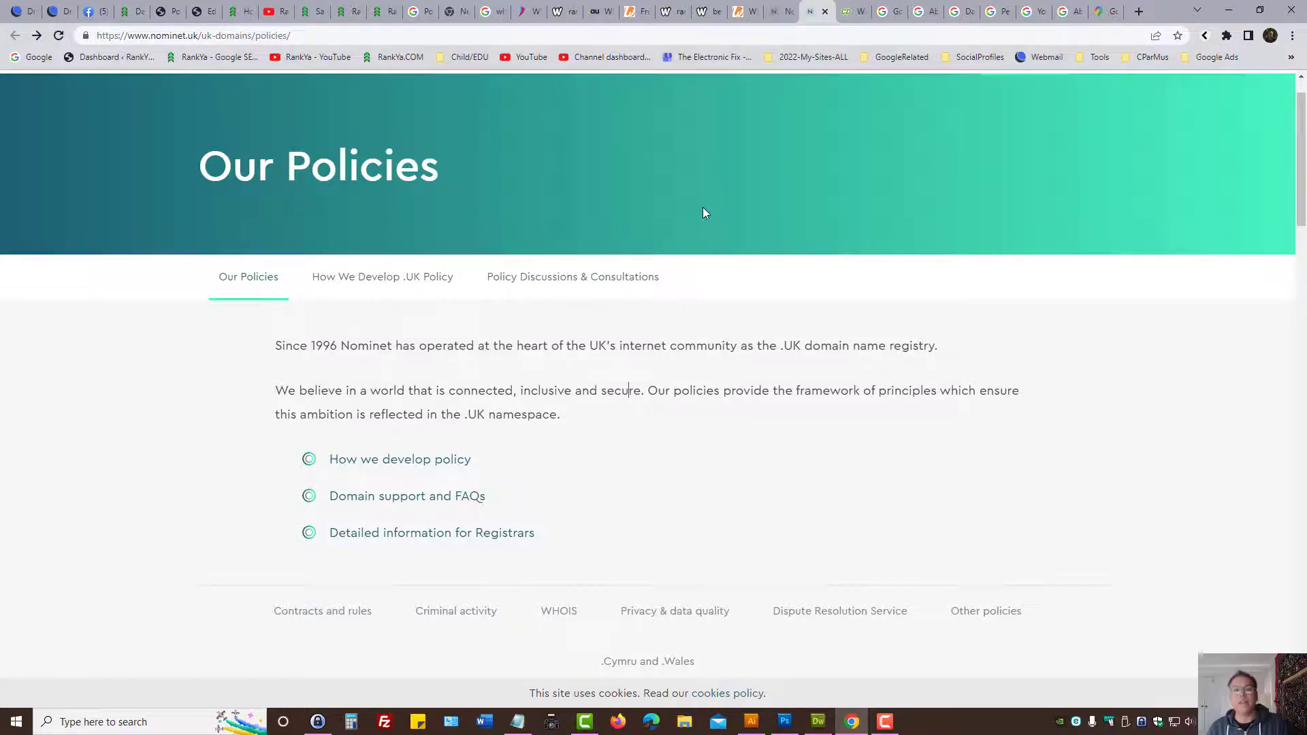
Review belongearlychildhoodlearning.com's who.is record with its Proxy Protection LLC registrant, then go to RankYa's YouTube channel
{"action": "left_click", "coordinate": [702, 11]}
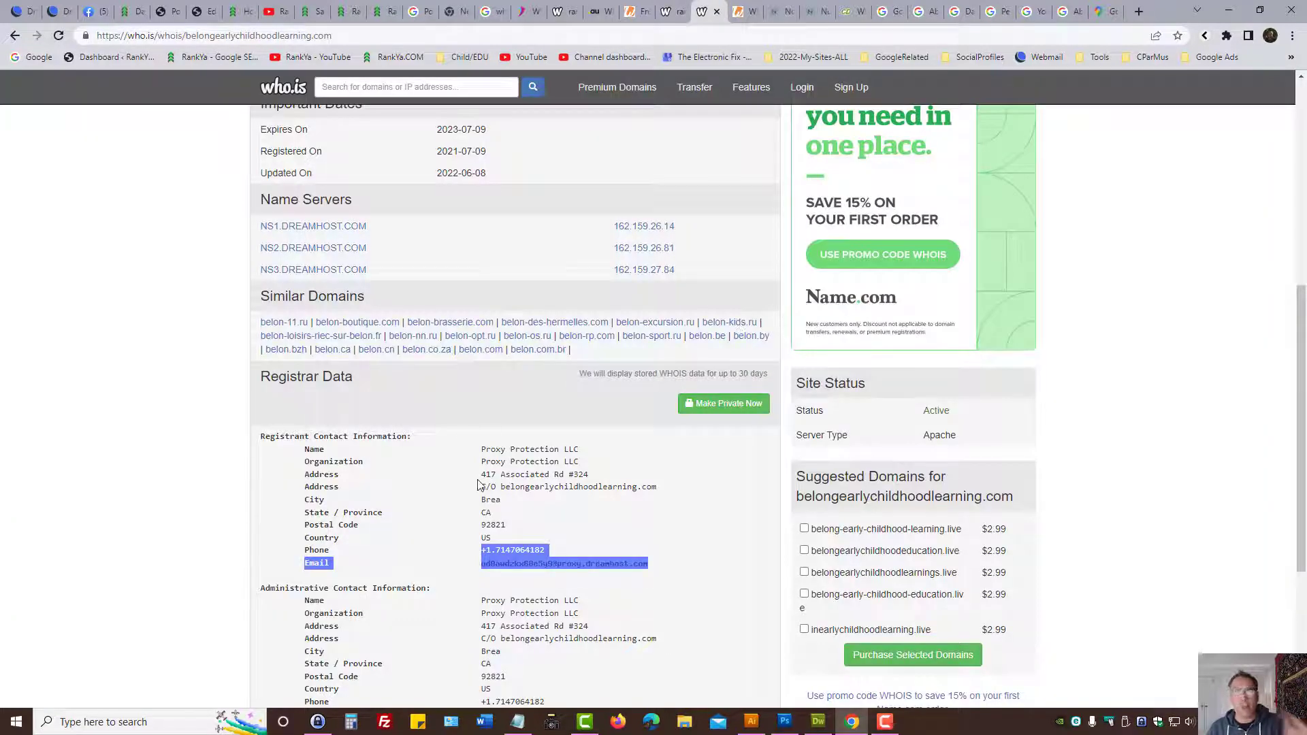
{"action": "left_click", "coordinate": [480, 487]}
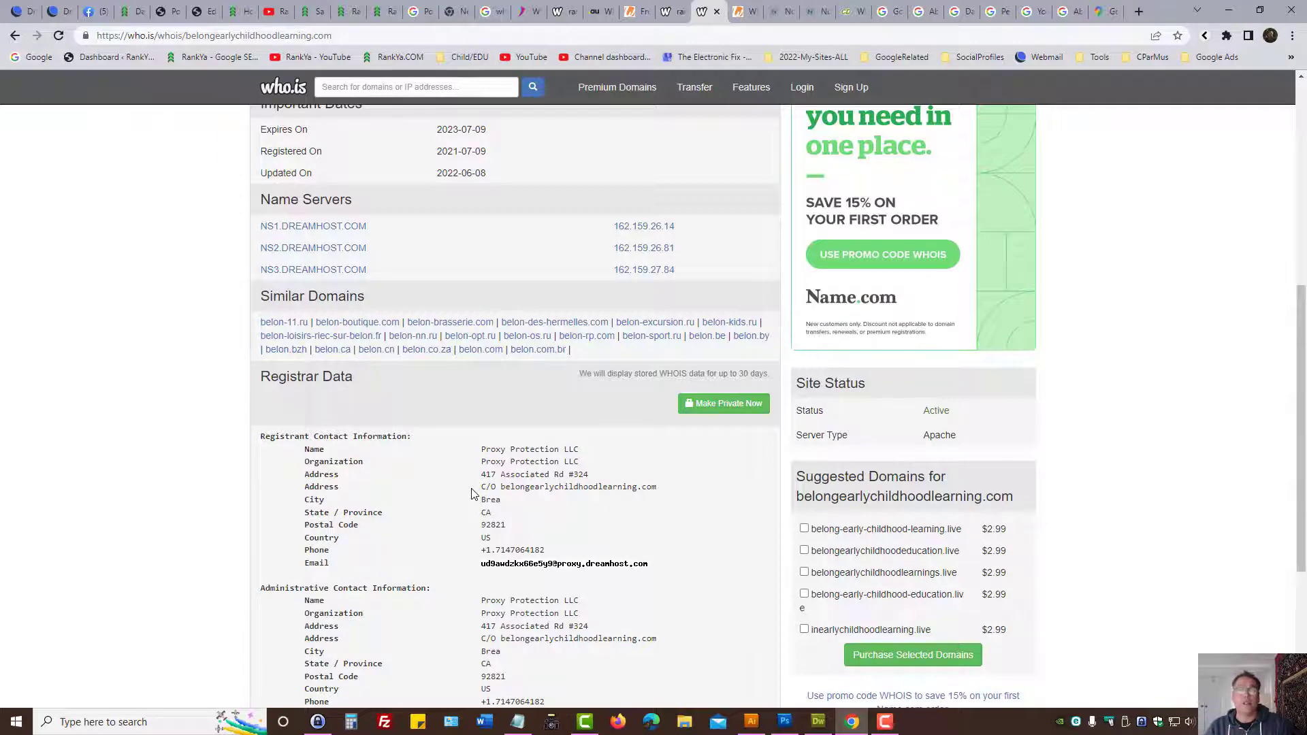
{"action": "left_click", "coordinate": [272, 12]}
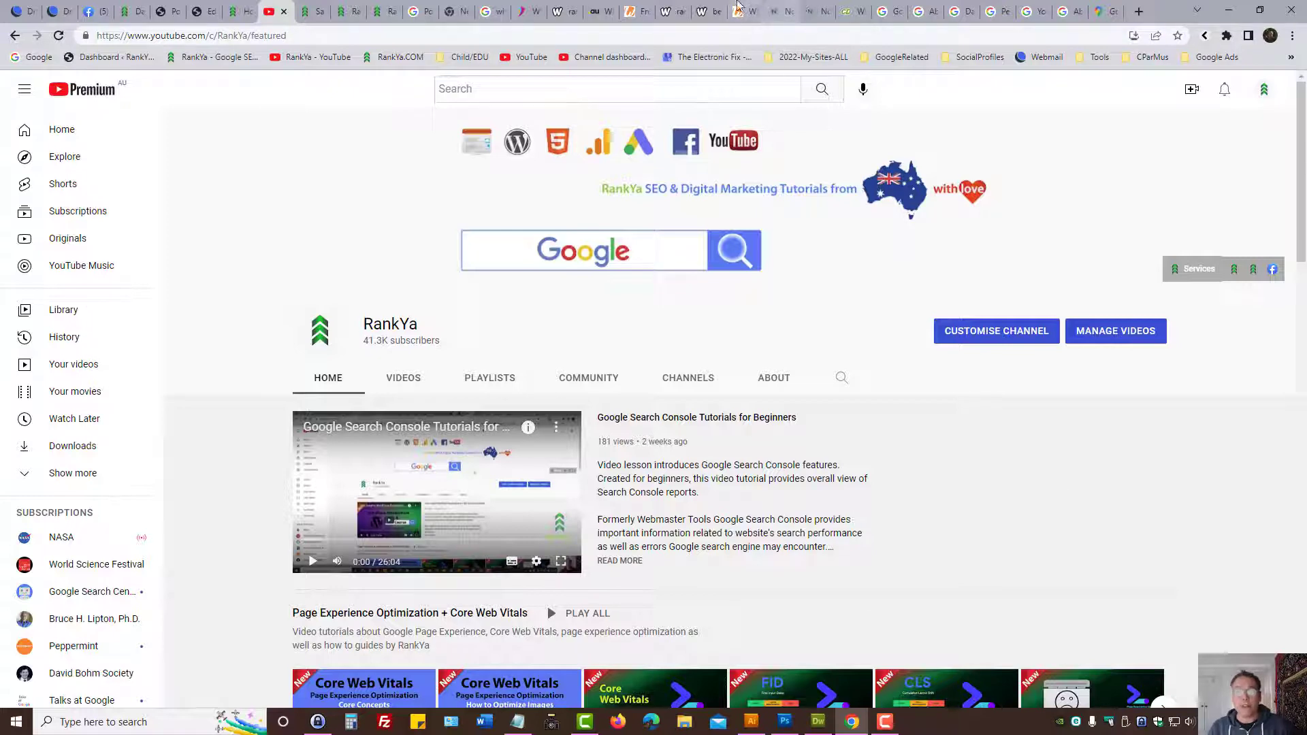
Highlight DREAMHOST.COM under belongearlychildhoodlearning.com's Name Servers on who.is
{"action": "left_click", "coordinate": [704, 12]}
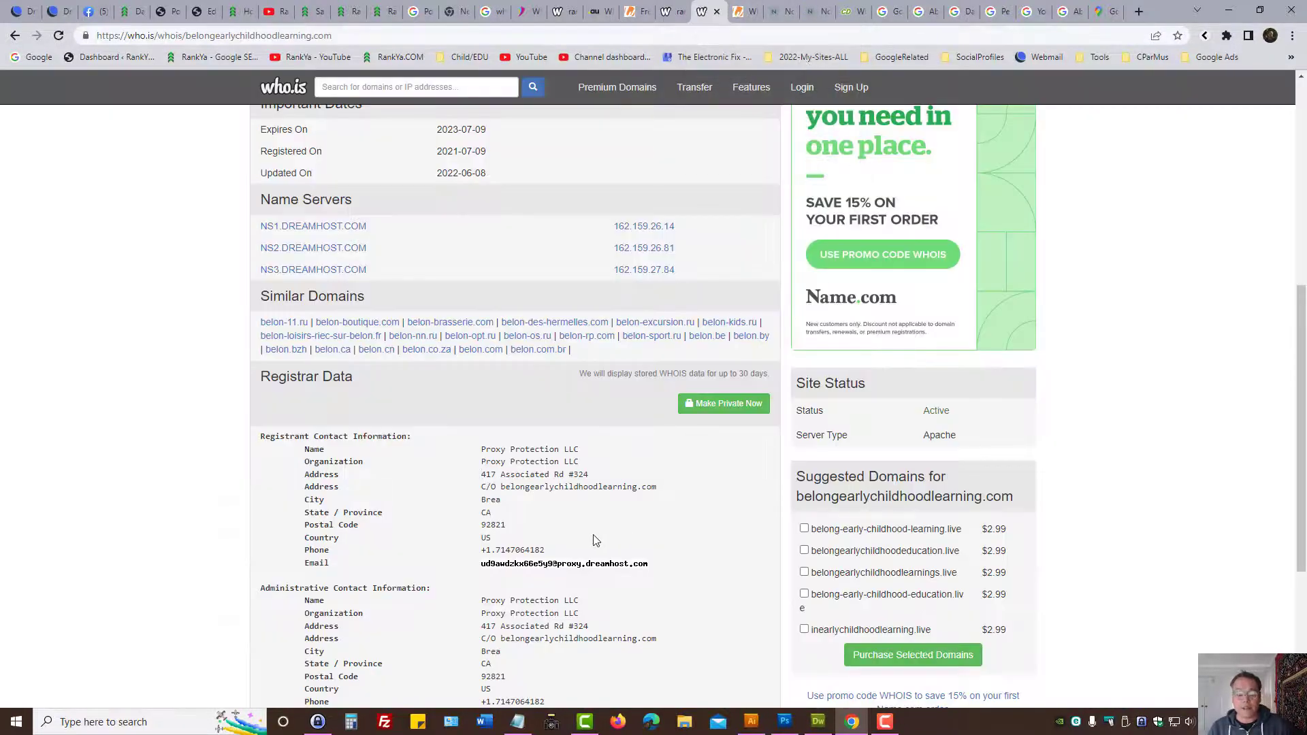
{"action": "left_click_drag", "start_coordinate": [366, 226], "coordinate": [285, 226]}
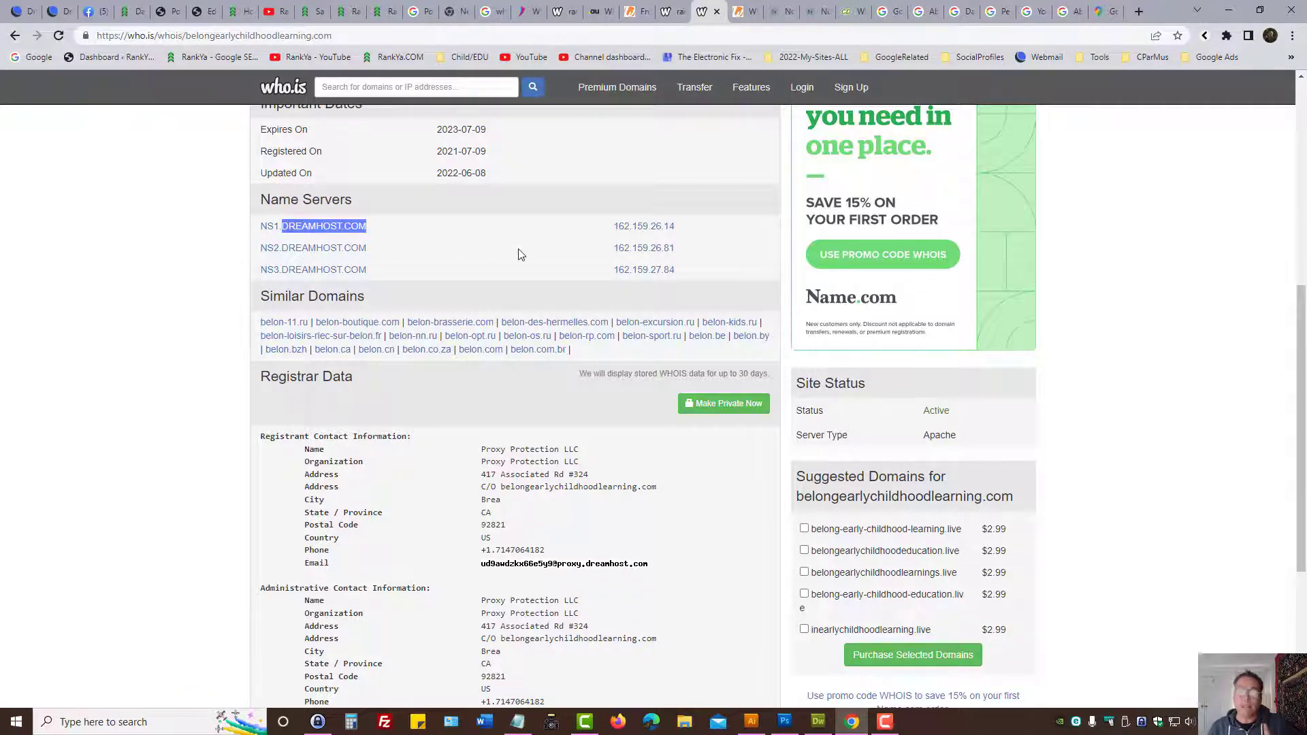
{"action": "scroll", "coordinate": [572, 266], "scroll_direction": "up", "scroll_amount": 2}
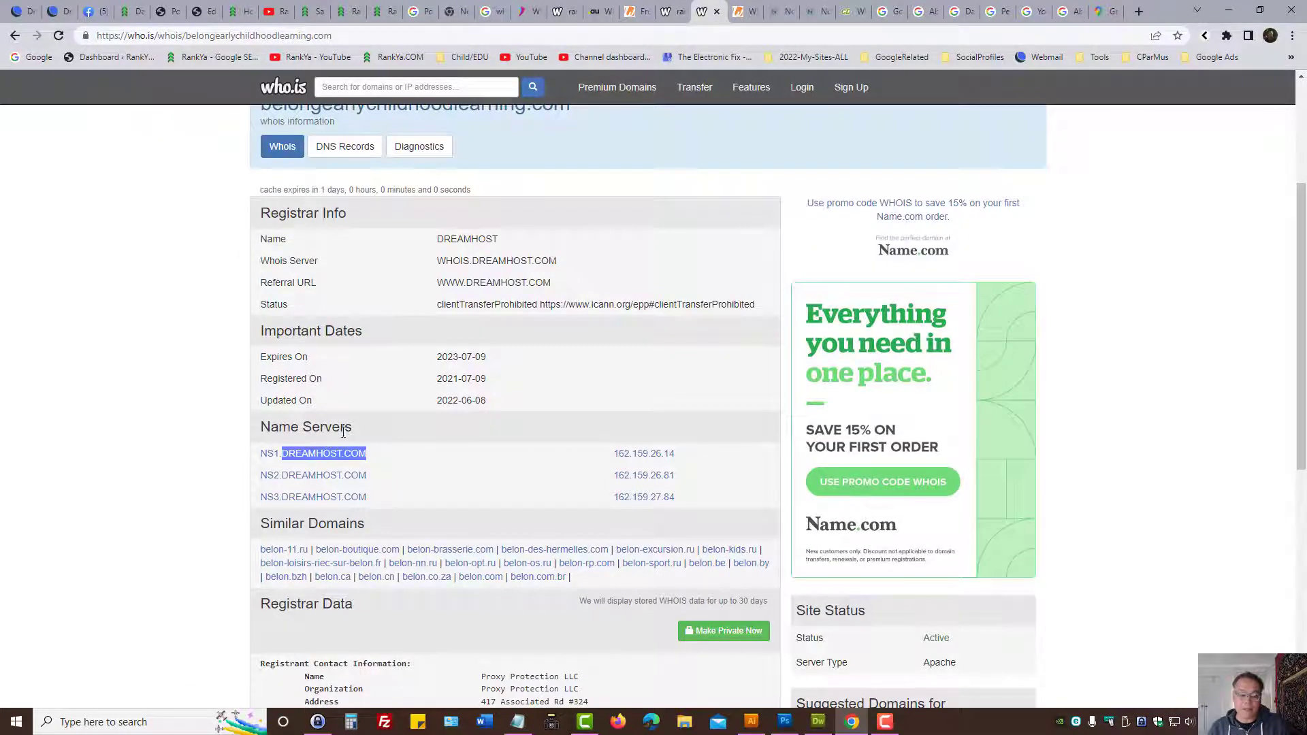
{"action": "scroll", "coordinate": [573, 328], "scroll_direction": "up", "scroll_amount": 2}
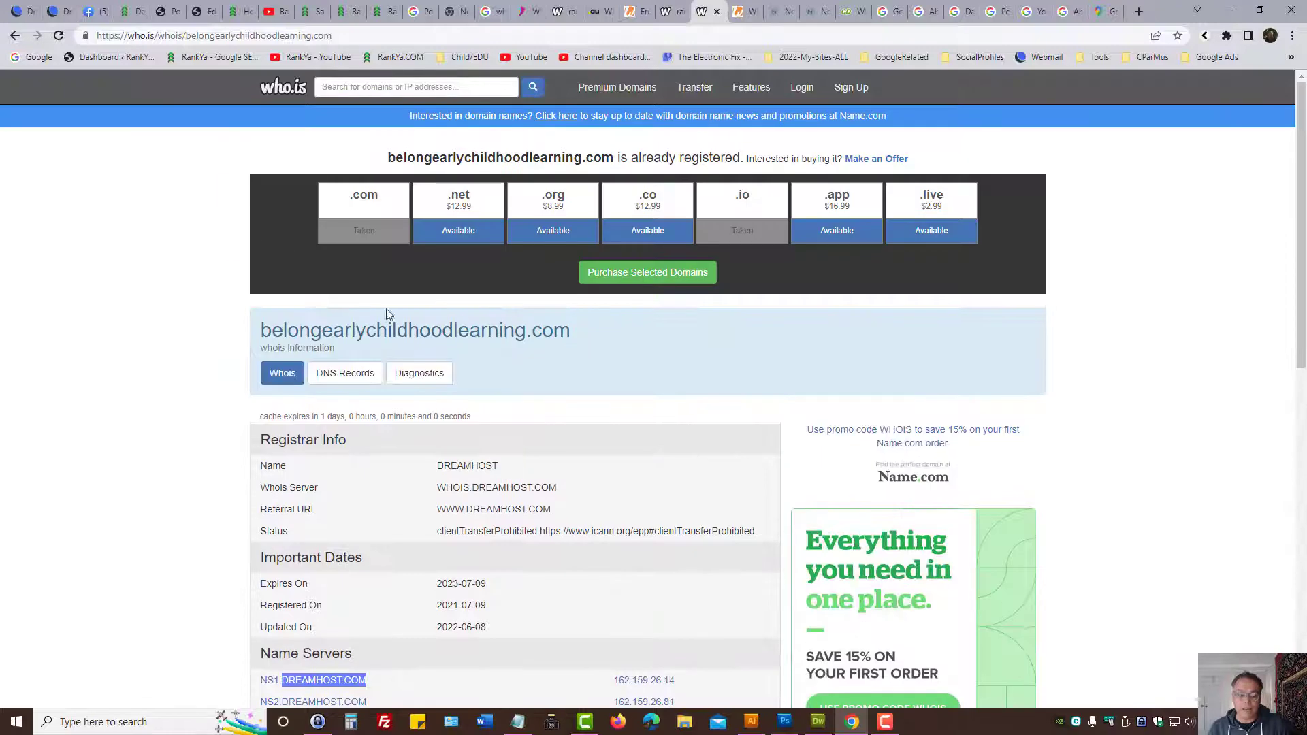
{"action": "left_click_drag", "start_coordinate": [262, 329], "coordinate": [571, 330]}
{"action": "scroll", "coordinate": [387, 465], "scroll_direction": "down", "scroll_amount": 2}
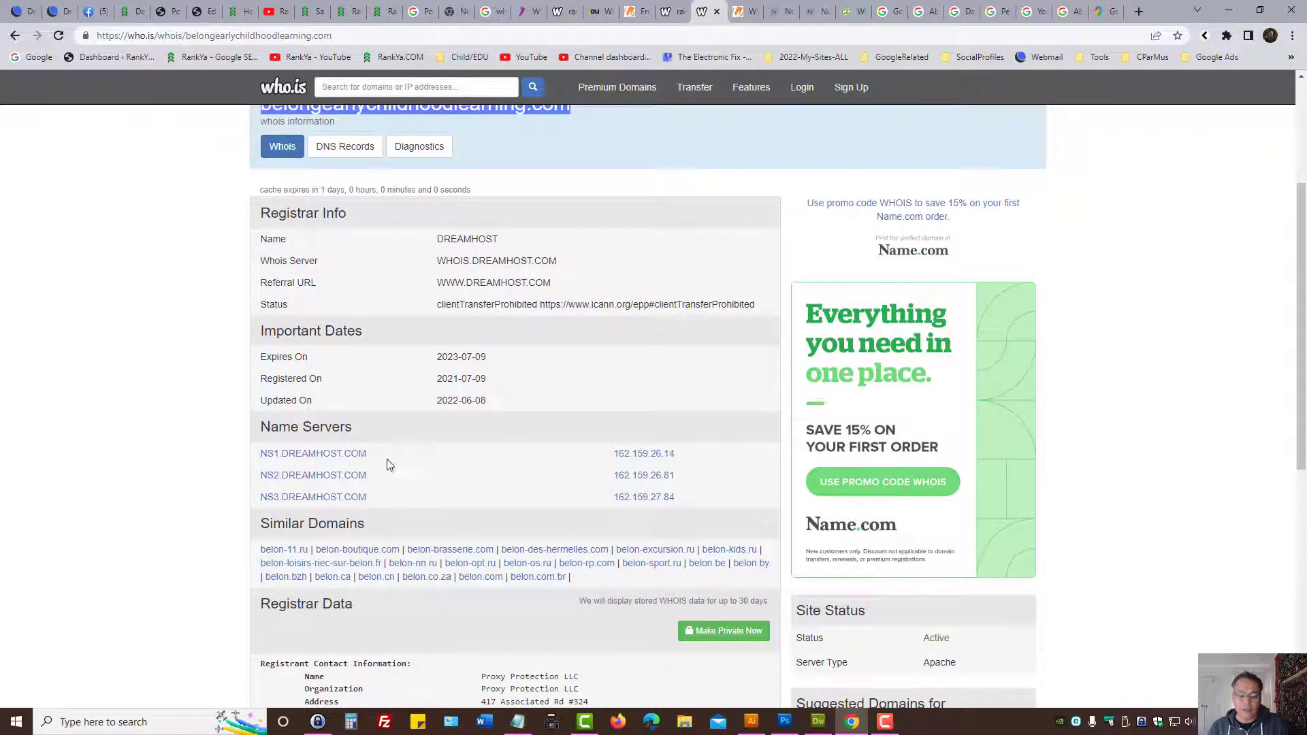
{"action": "left_click_drag", "start_coordinate": [367, 454], "coordinate": [283, 452]}
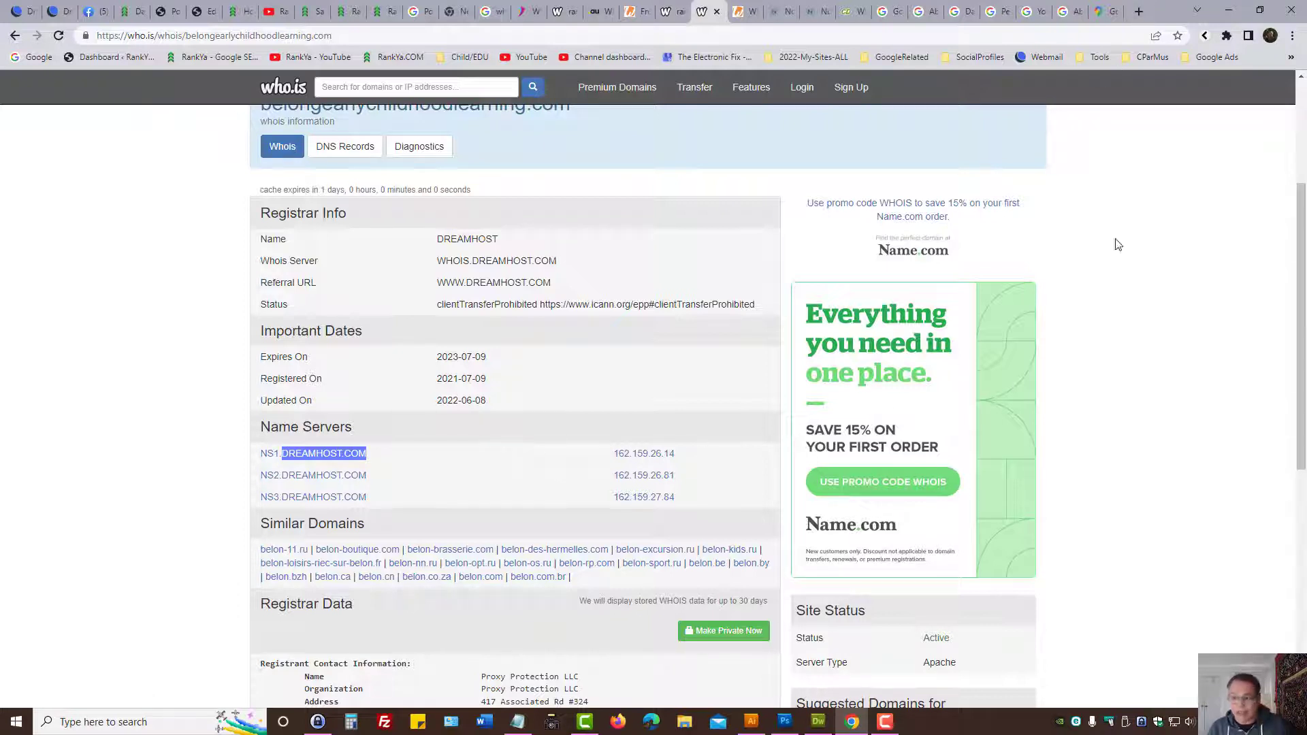
Load the DreamHost home page, 'Web Hosting with Purpose', in a new tab
{"action": "left_click", "coordinate": [1140, 10]}
{"action": "key", "text": "ctrl+v"}
{"action": "key", "text": "Return"}
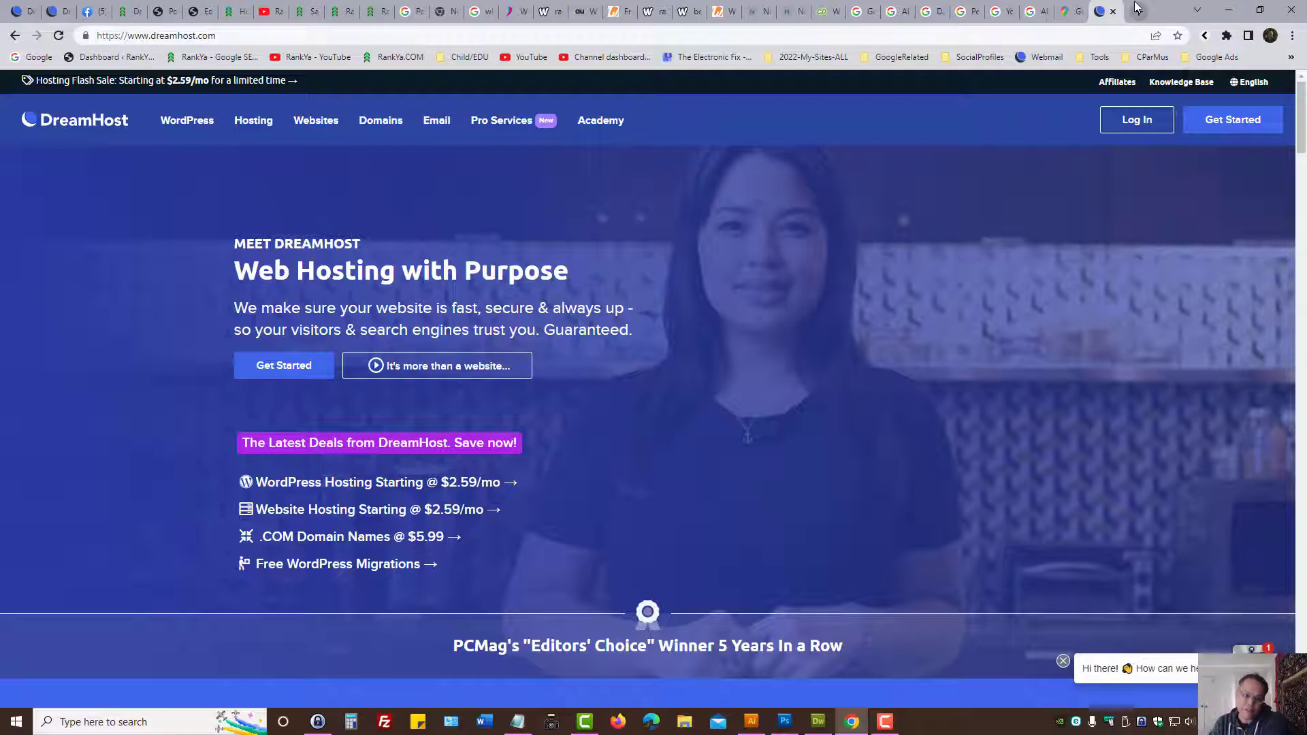
Cycle through the rankya.com and DreamHost pages, ending on RankYa's YouTube channel
{"action": "left_click", "coordinate": [337, 11]}
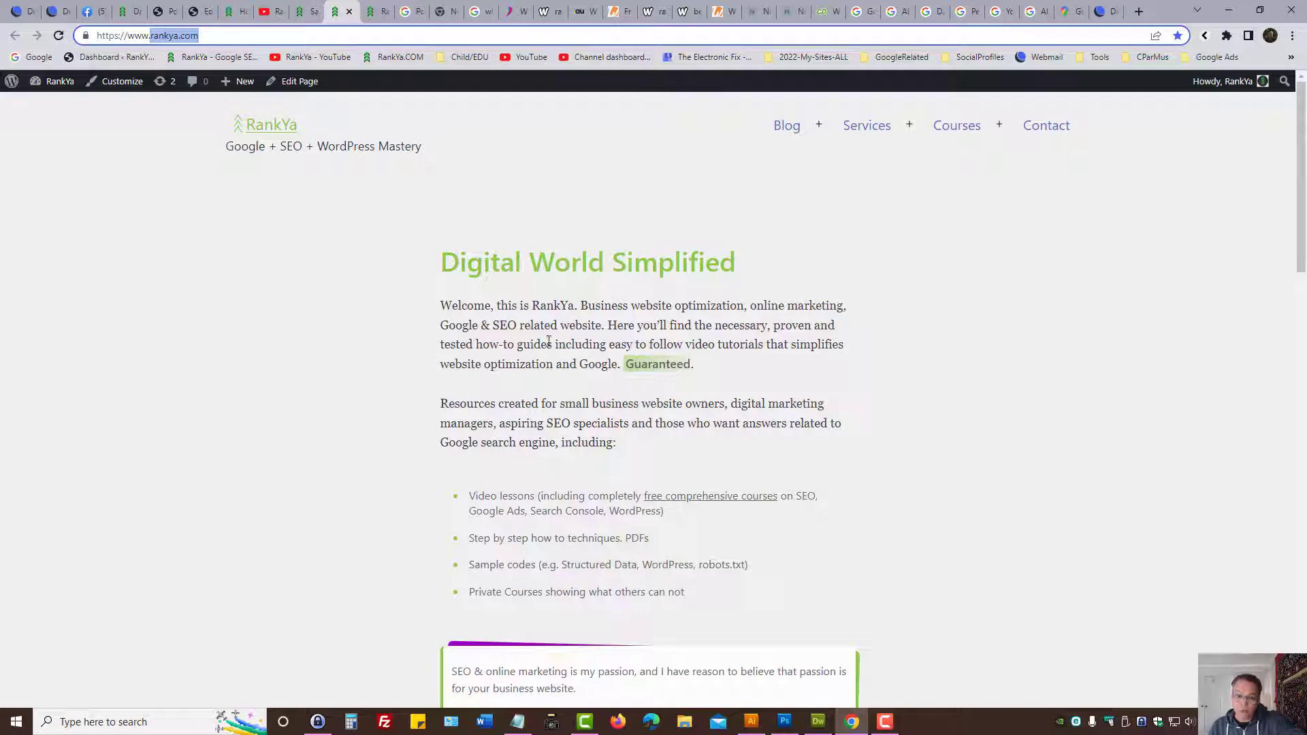
{"action": "left_click", "coordinate": [1107, 12]}
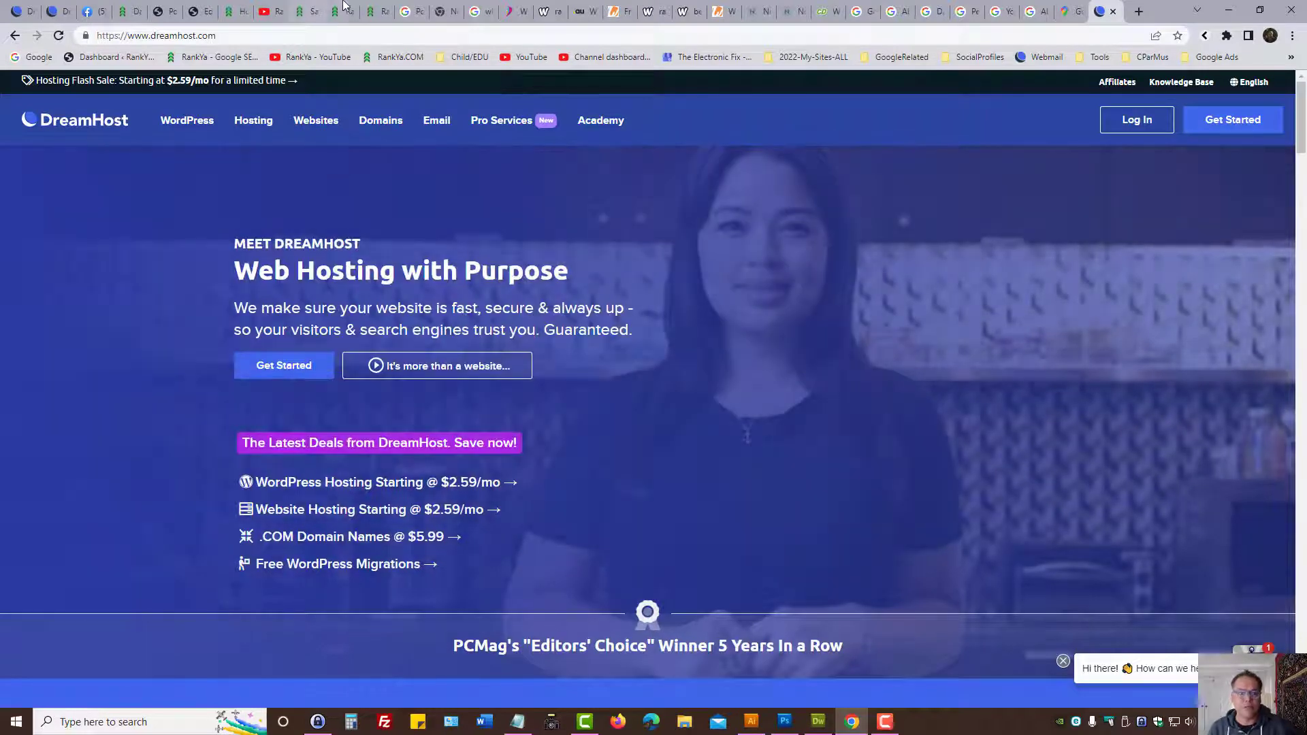
{"action": "left_click", "coordinate": [317, 10]}
{"action": "left_click", "coordinate": [277, 8]}
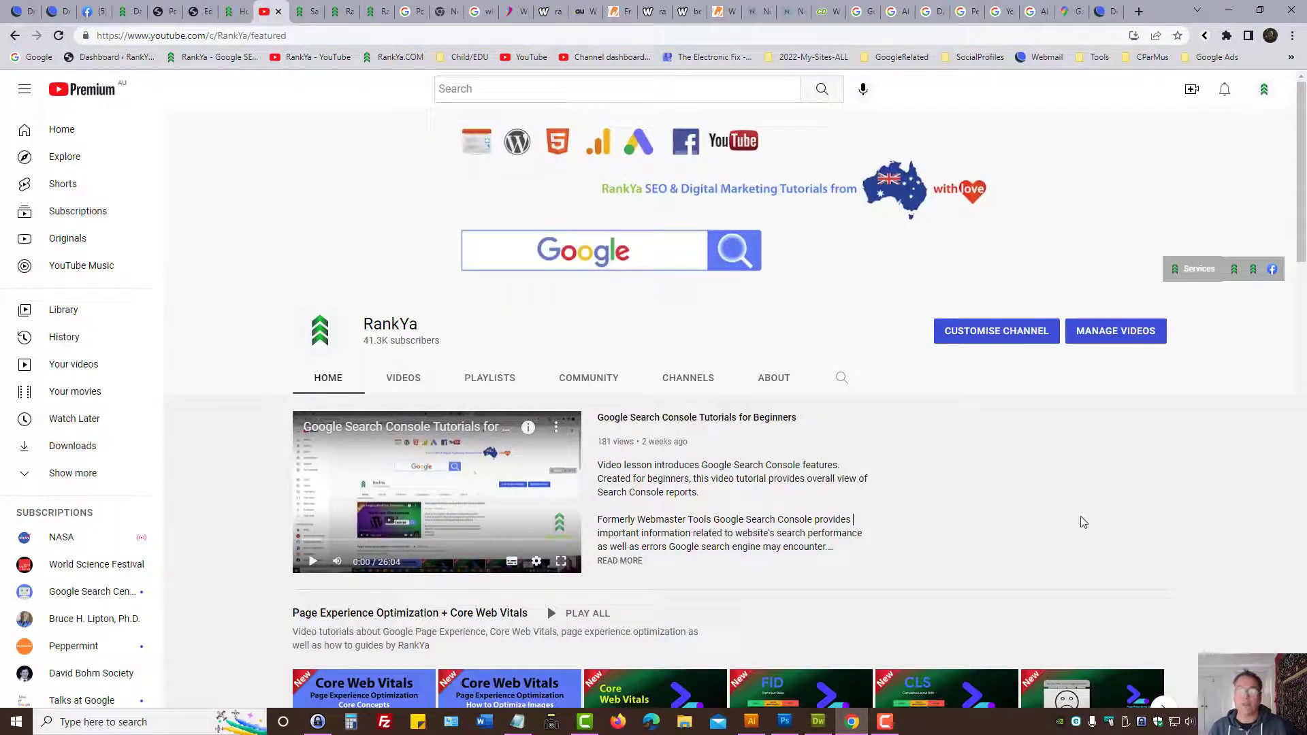